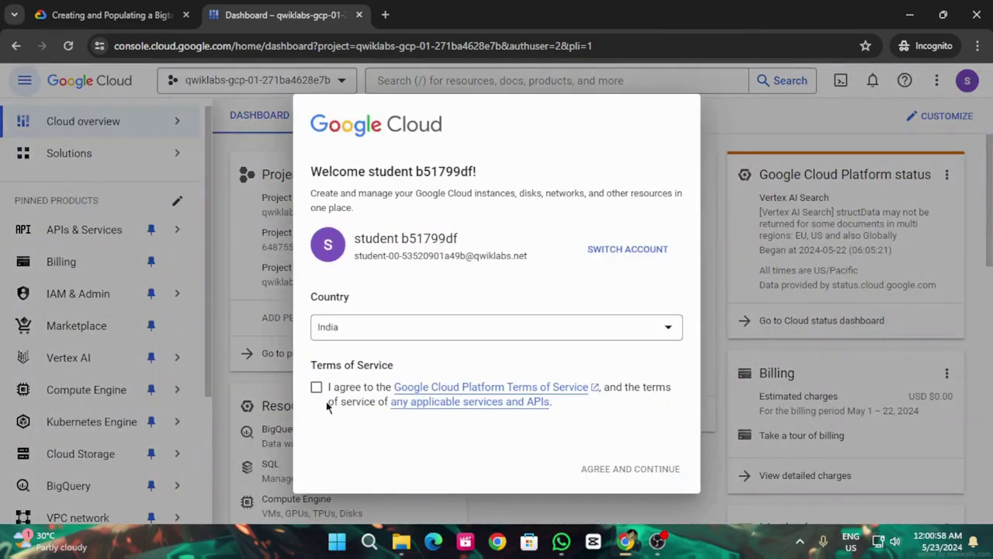
Step: Agree to the Google Cloud Platform Terms of Service and activate Cloud Shell
left_click(316, 387)
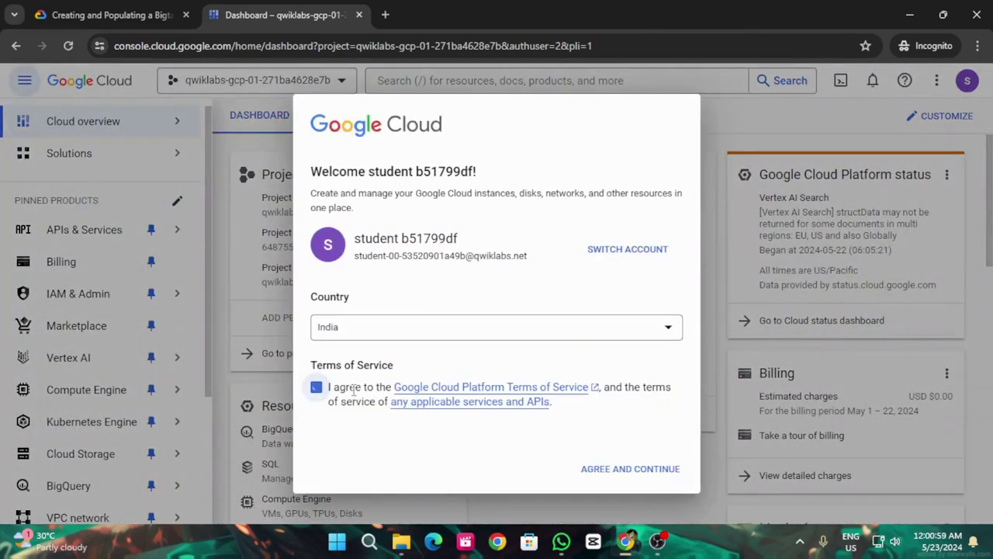
left_click(651, 468)
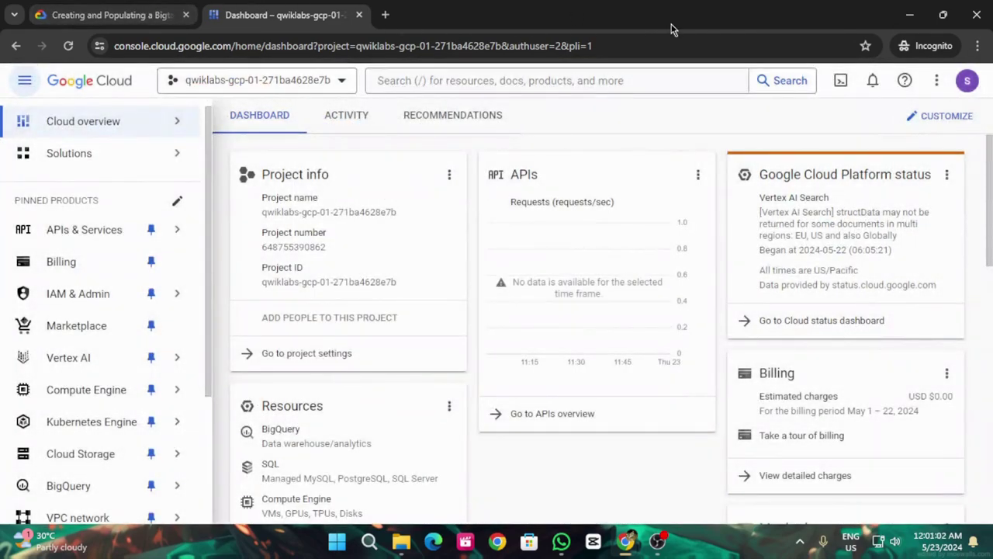
left_click(841, 80)
Step: Copy the gcloud auth list command from the lab's sample commands and return to the Cloud console
left_click(117, 15)
scroll(552, 397, "down", 15)
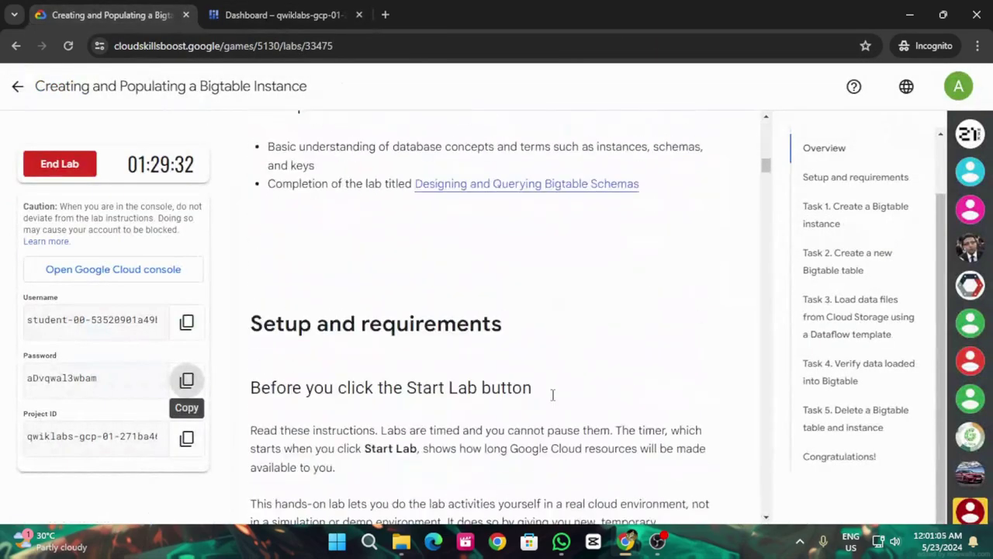
scroll(552, 407, "up", 2)
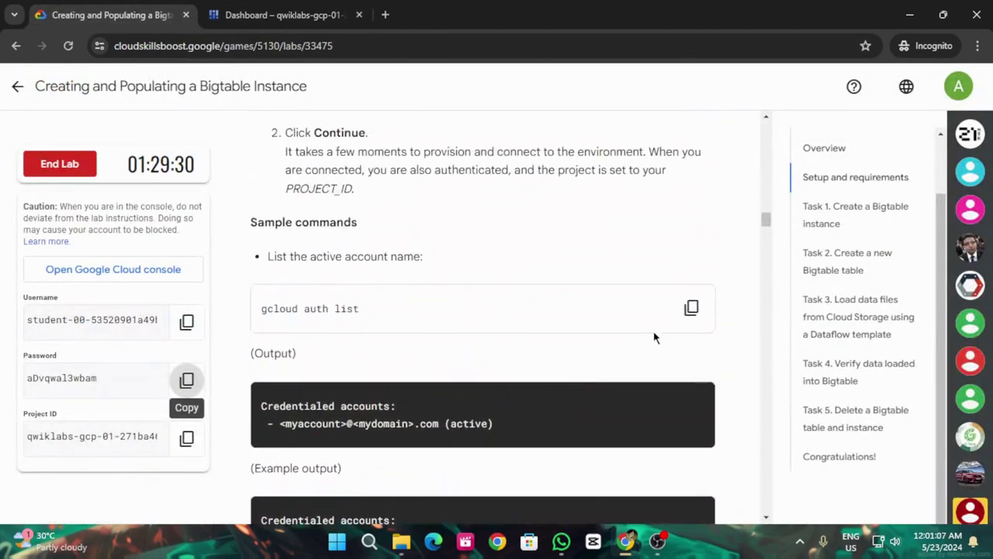
left_click(690, 306)
left_click(280, 14)
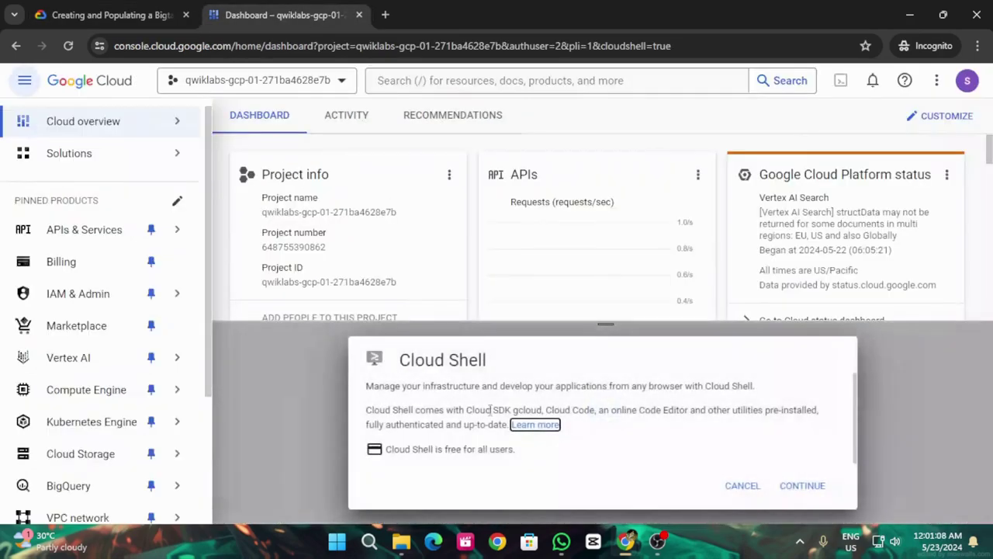
Step: Continue past the Cloud Shell introduction, enlarge the terminal area, and dismiss the session details tip
left_click(821, 495)
left_click_drag(603, 334, 551, 164)
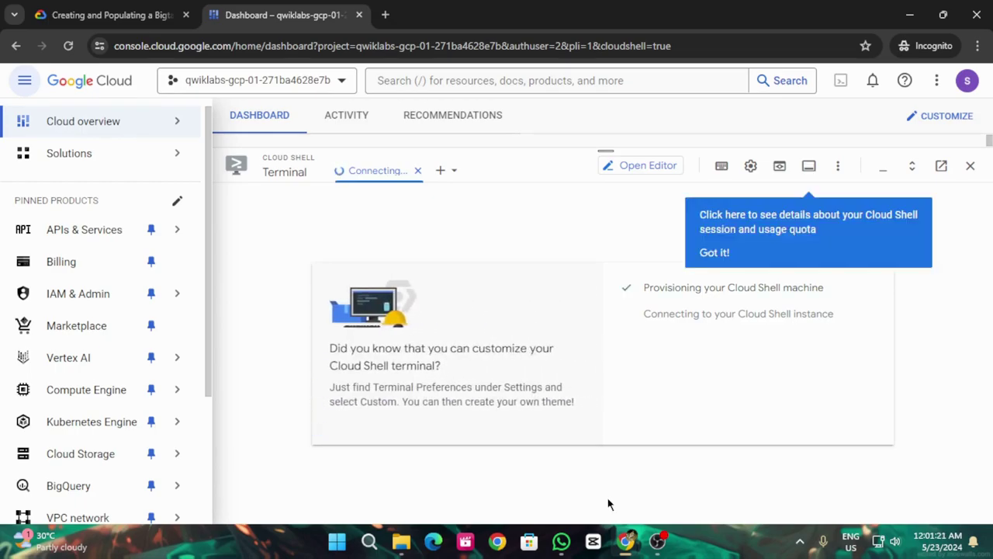
left_click(698, 256)
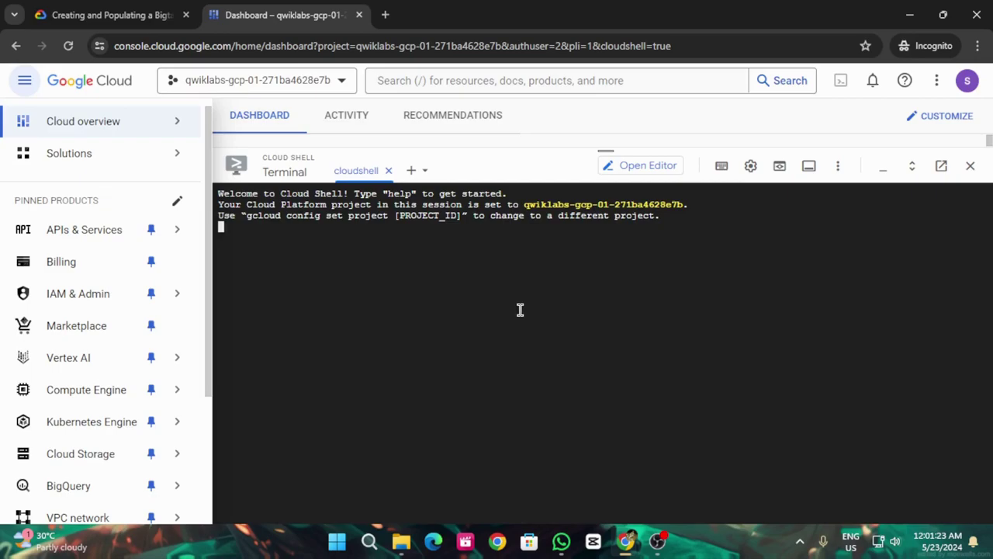
Step: Run gcloud auth list in Cloud Shell and authorize it to use the account credentials
key("ctrl+v")
key("Return")
left_click(731, 389)
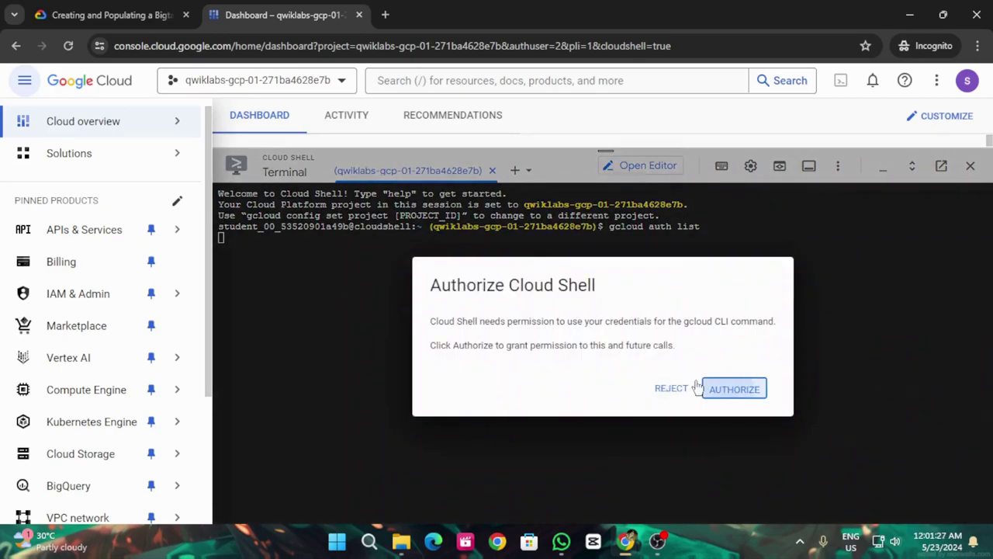
Step: Copy the gcloud config list project command from the lab instructions and run it in Cloud Shell
left_click(156, 12)
scroll(676, 291, "down", 3)
left_click(691, 418)
left_click(279, 15)
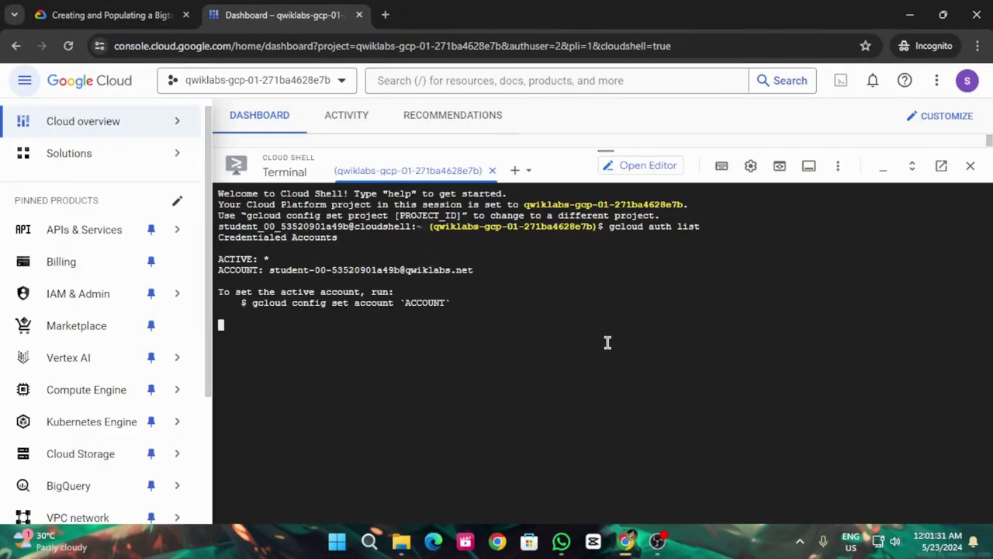
key("ctrl+v")
key("Return")
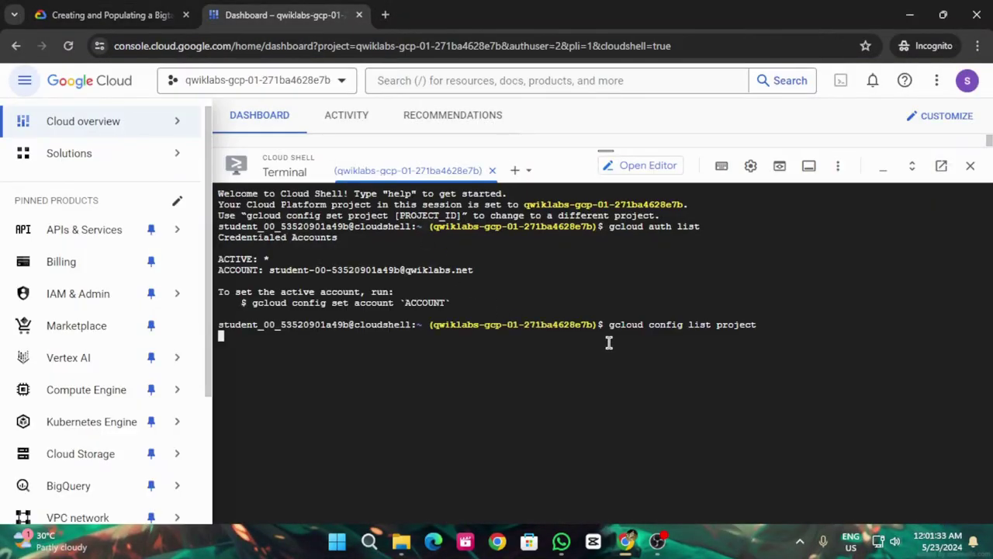
Step: Find the Dataflow API section in the lab instructions and copy the text "Dataflow API"
left_click(101, 15)
scroll(501, 381, "down", 8)
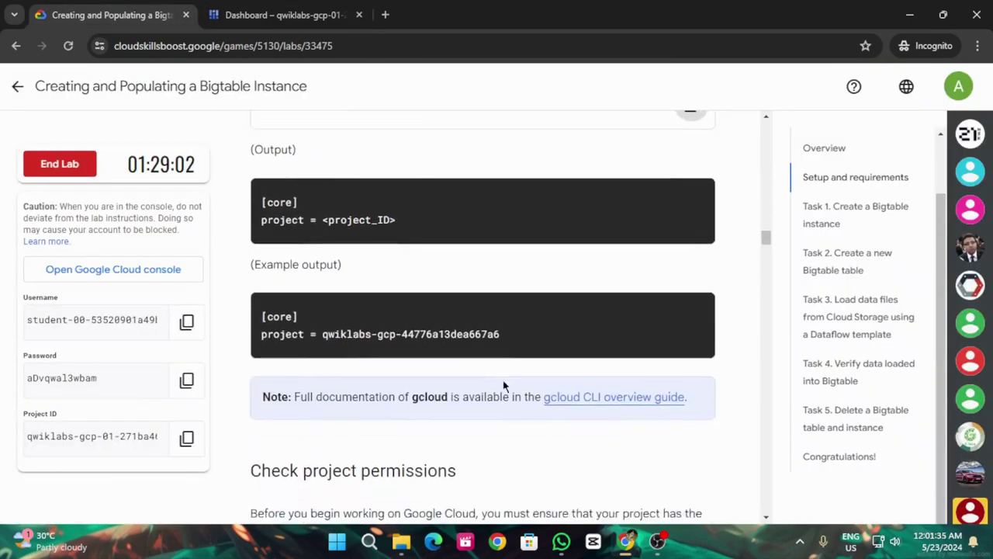
scroll(505, 381, "down", 10)
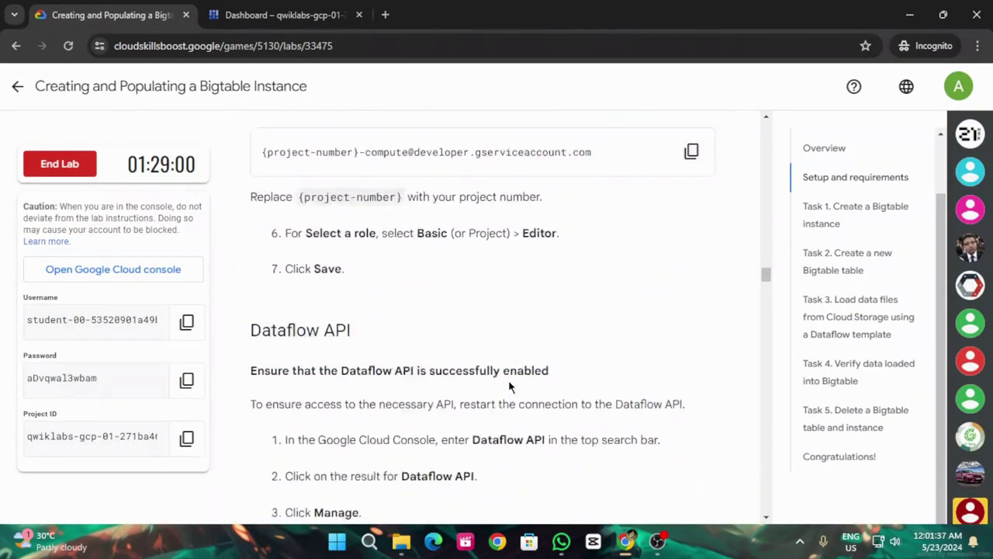
left_click_drag(401, 369, 472, 369)
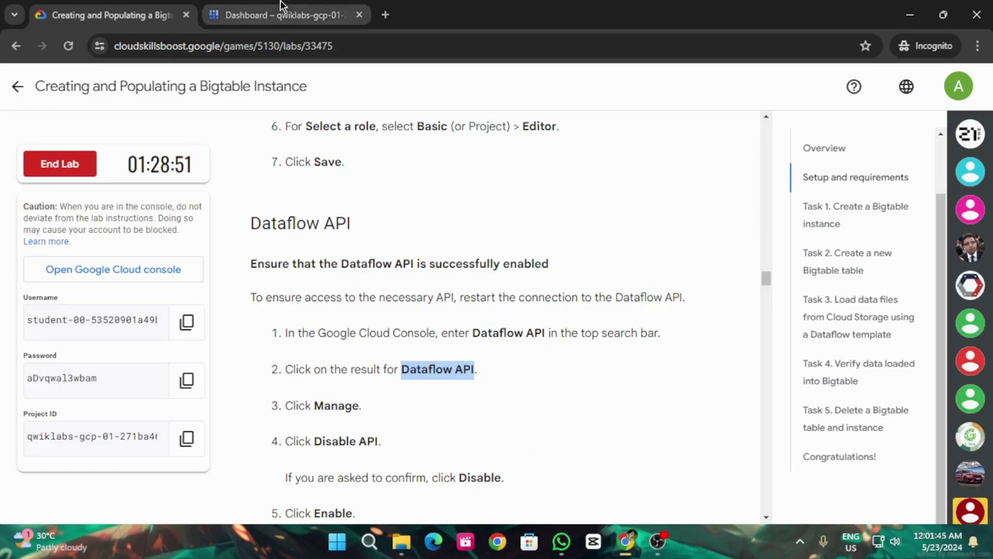
Step: Shrink the Cloud Shell terminal in the Cloud console and open the API Library
left_click(281, 14)
left_click_drag(602, 147, 638, 387)
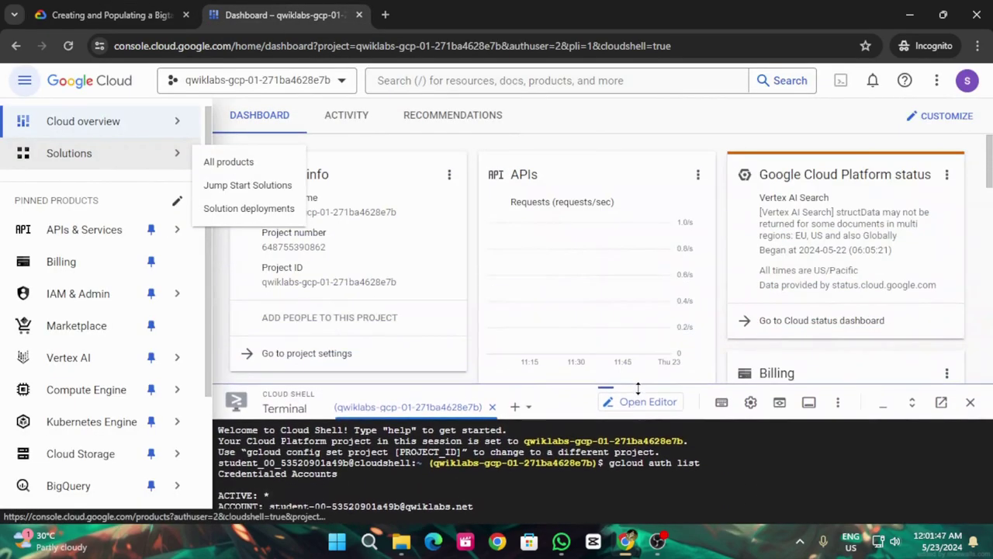
mouse_move(186, 233)
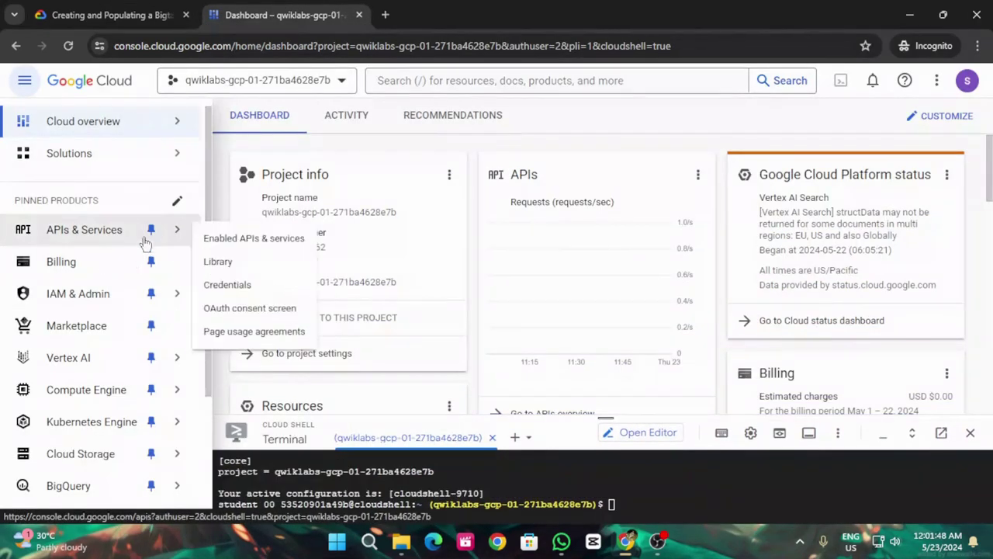
left_click(219, 261)
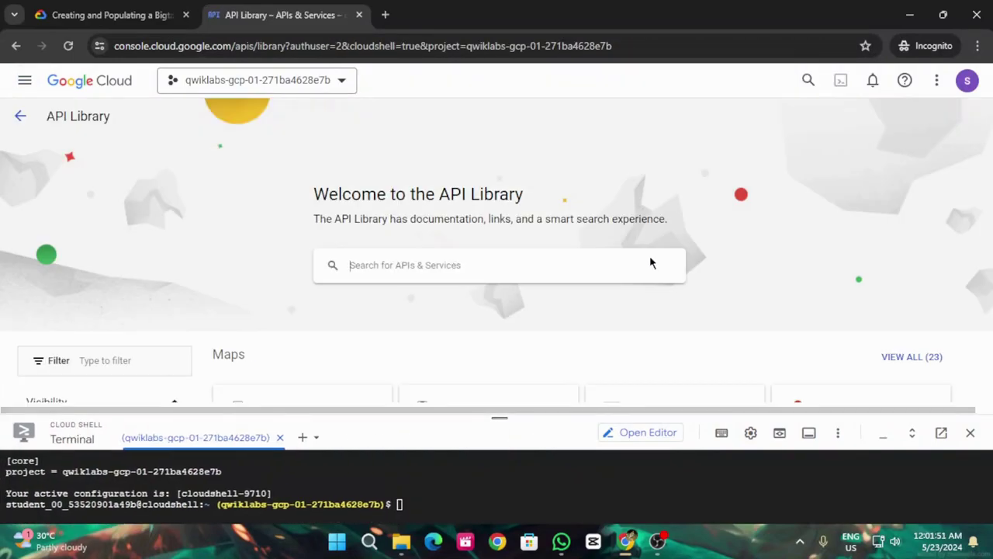
Step: Search the API Library for "Dataflow API" and open its product details
left_click(505, 270)
key("ctrl+v")
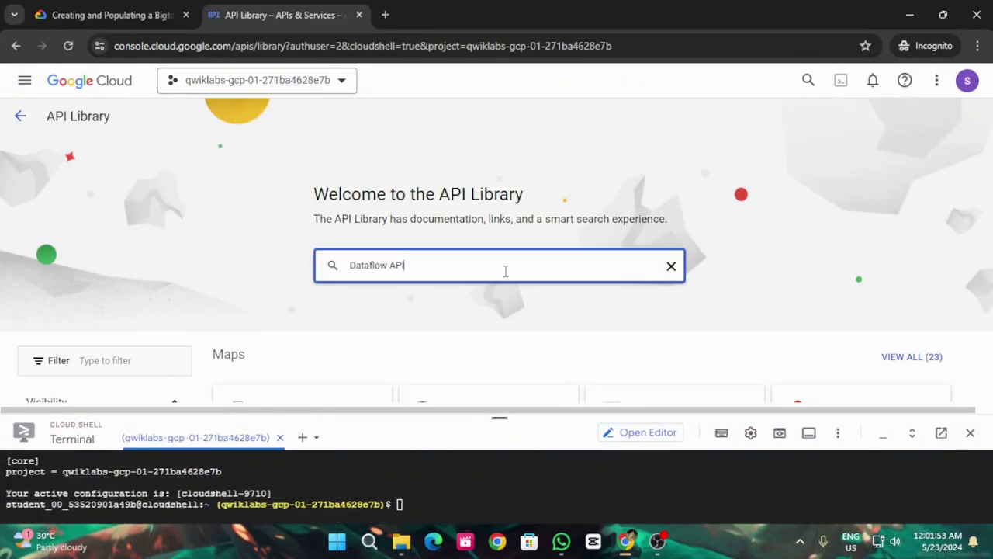
key("Return")
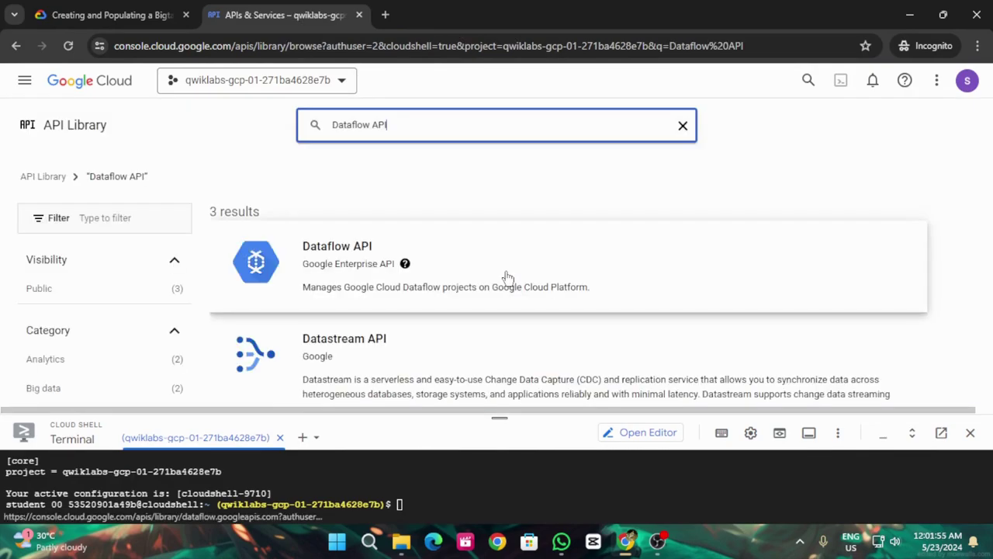
left_click(340, 259)
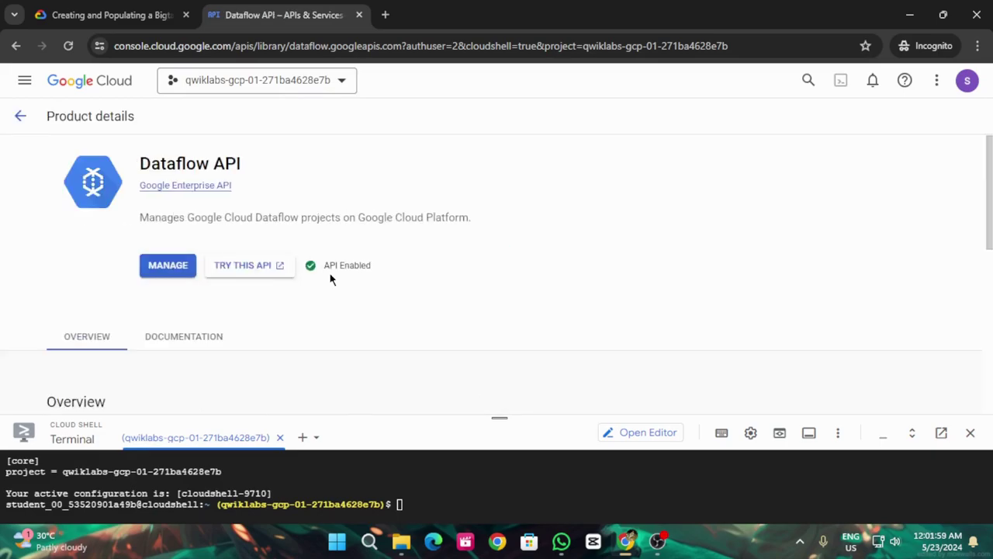
Step: Restart the Dataflow API by disabling it from its management page and enabling it again
left_click(174, 276)
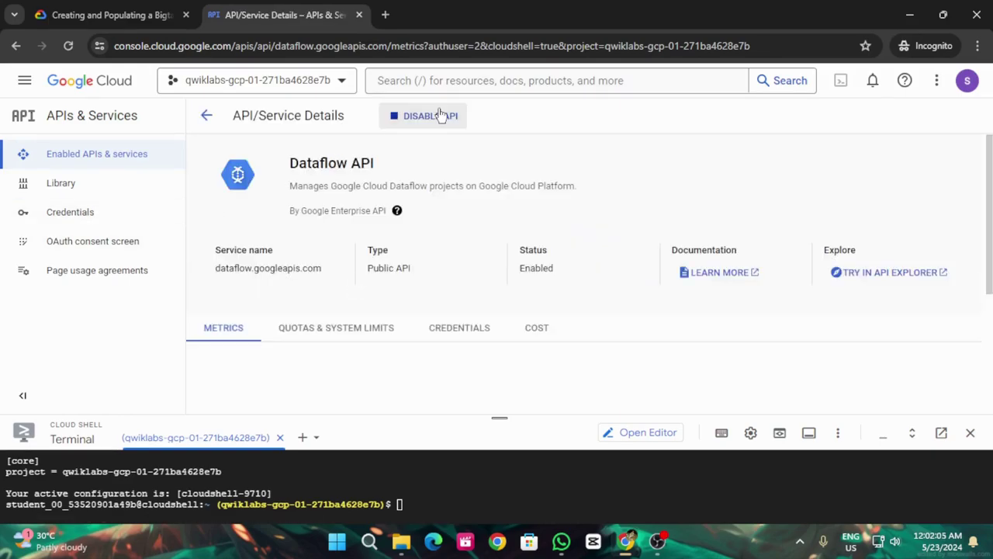
left_click(440, 115)
left_click(648, 354)
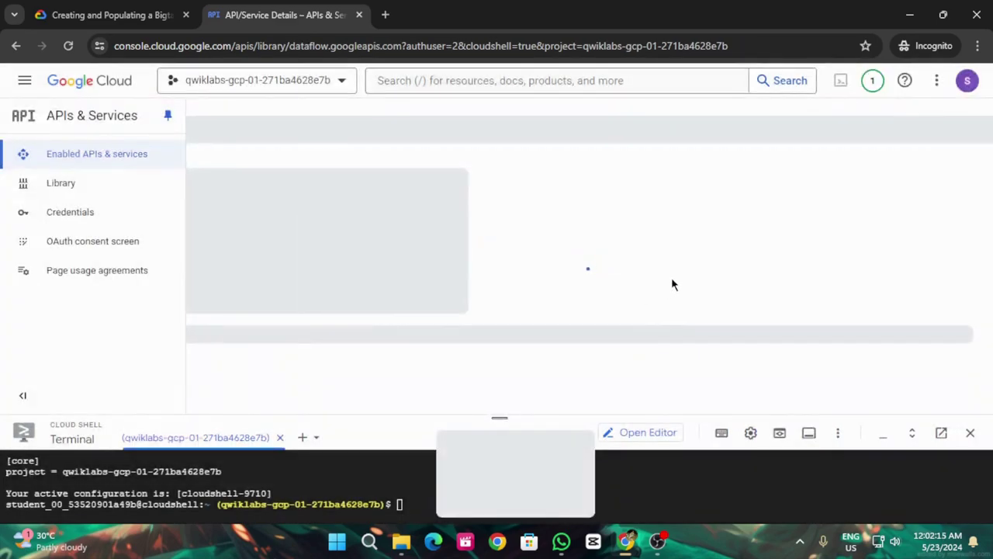
left_click(31, 204)
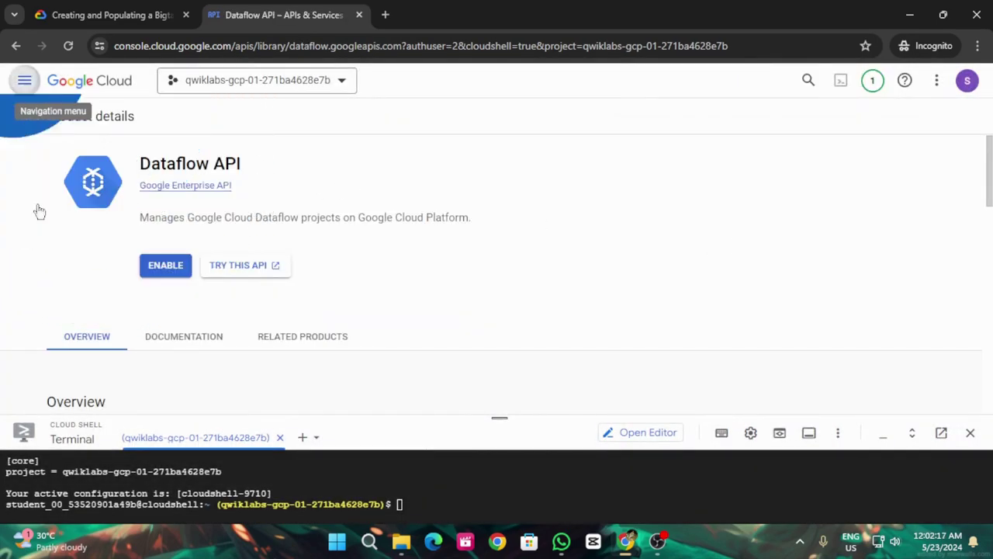
left_click(174, 267)
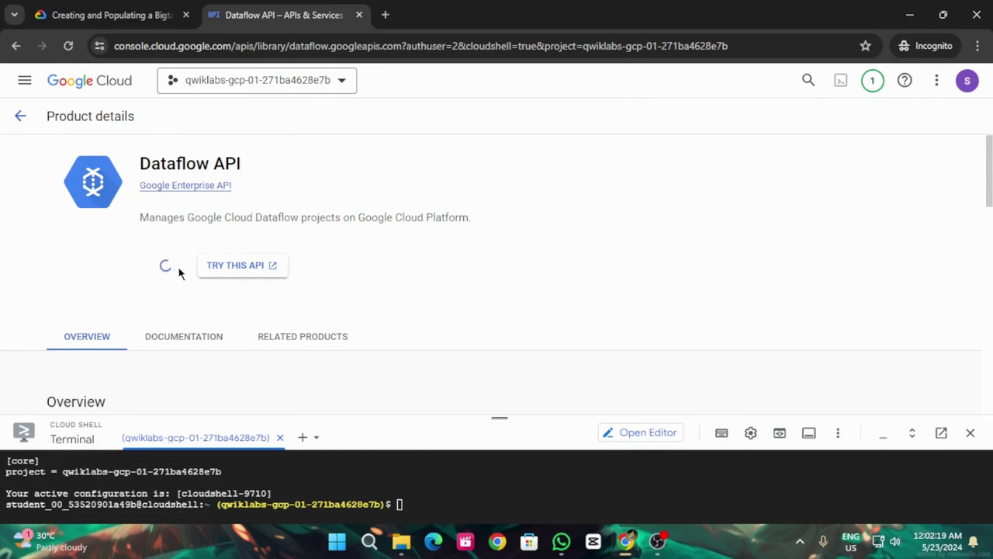
Step: Check the lab progress for the Dataflow API objective, rechecking after reviewing the API's status in the console
left_click(152, 18)
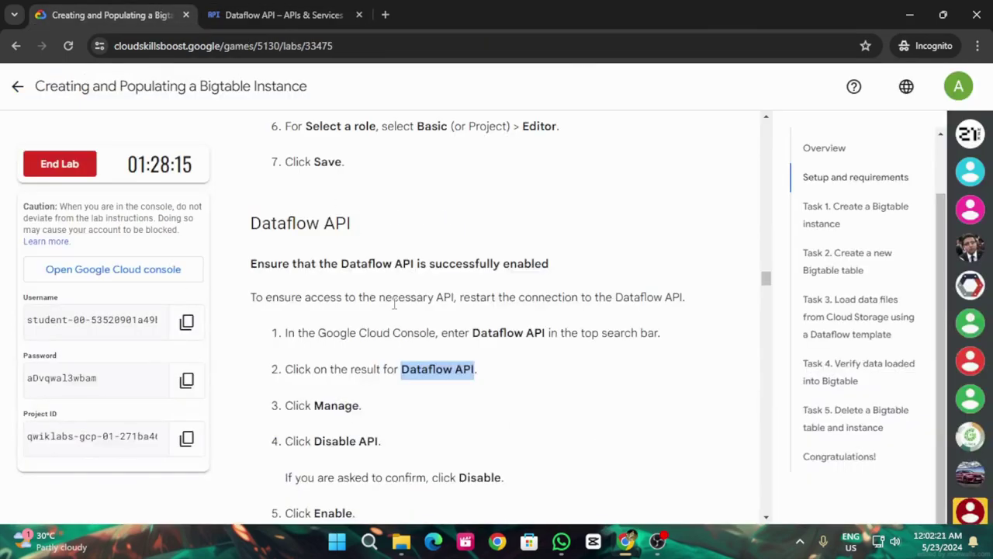
scroll(448, 397, "down", 3)
left_click(408, 395)
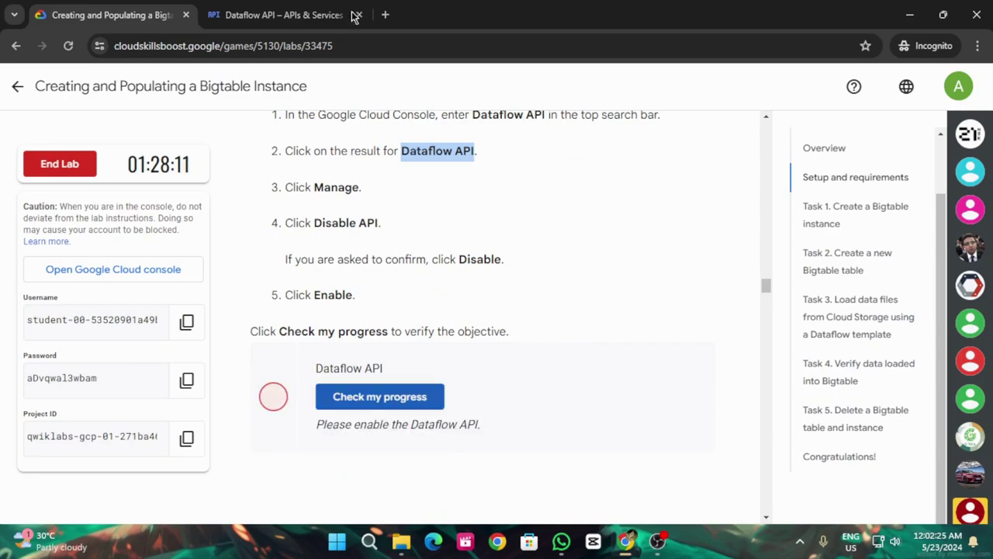
left_click(273, 9)
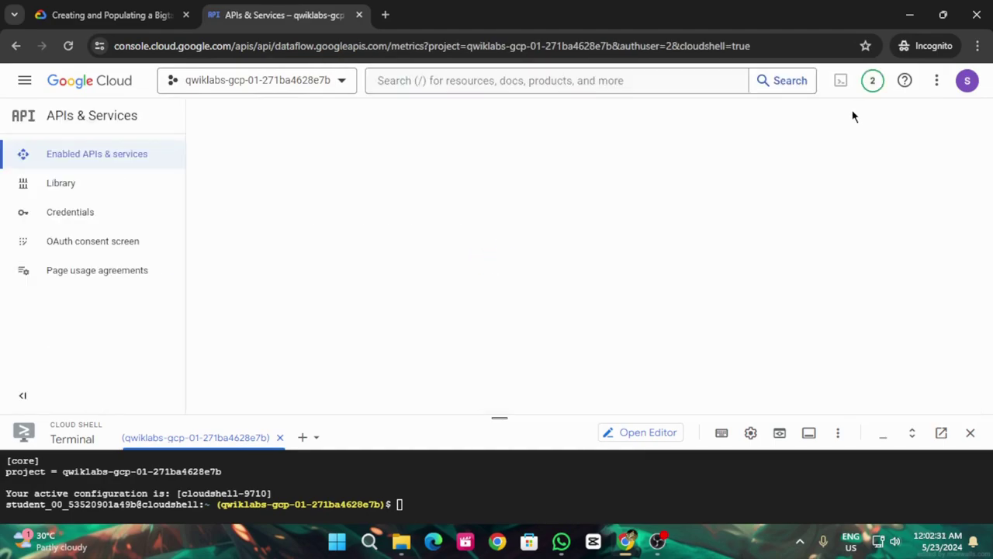
left_click(117, 15)
left_click(403, 394)
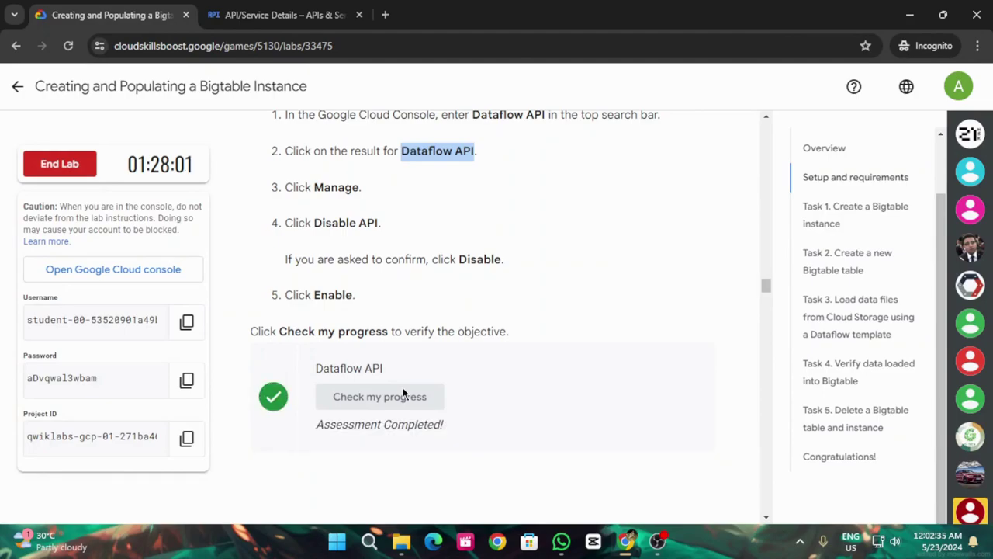
Step: Go to the Bigtable instance creation instructions in Task 1 and copy the word "Databases"
scroll(403, 392, "down", 5)
scroll(404, 386, "down", 3)
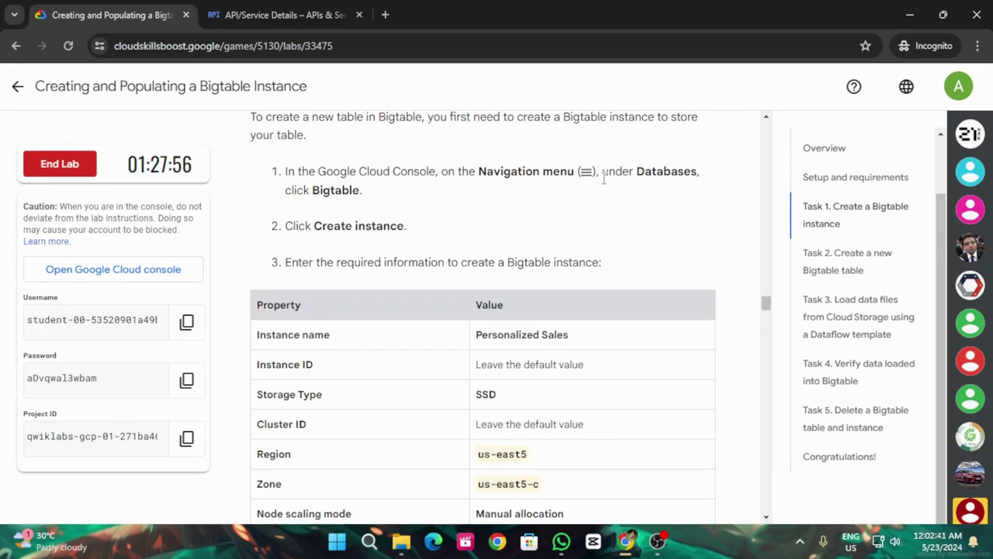
left_click_drag(634, 170, 699, 170)
key("ctrl+c")
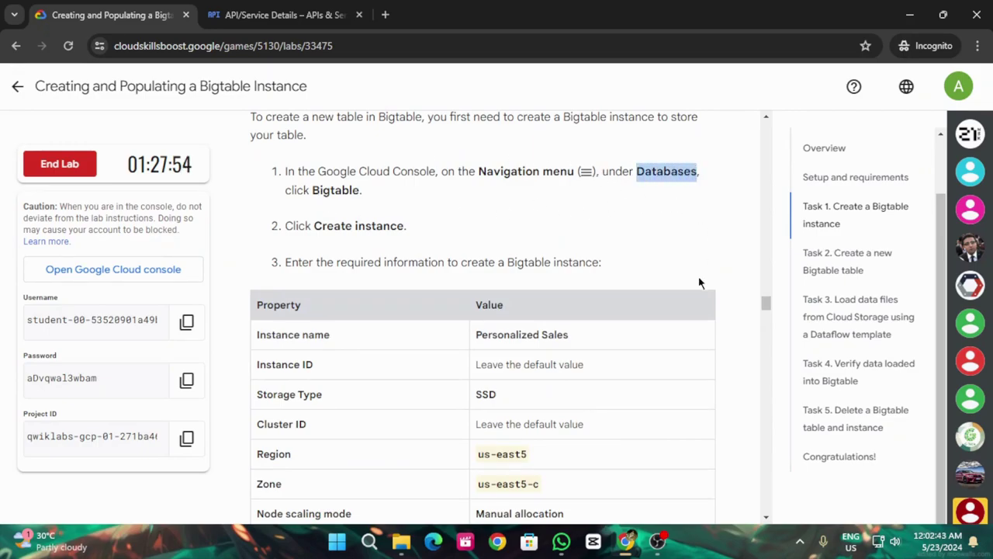
Step: Search the Google Cloud console for "Databases" and look through the results for Bigtable
left_click(363, 24)
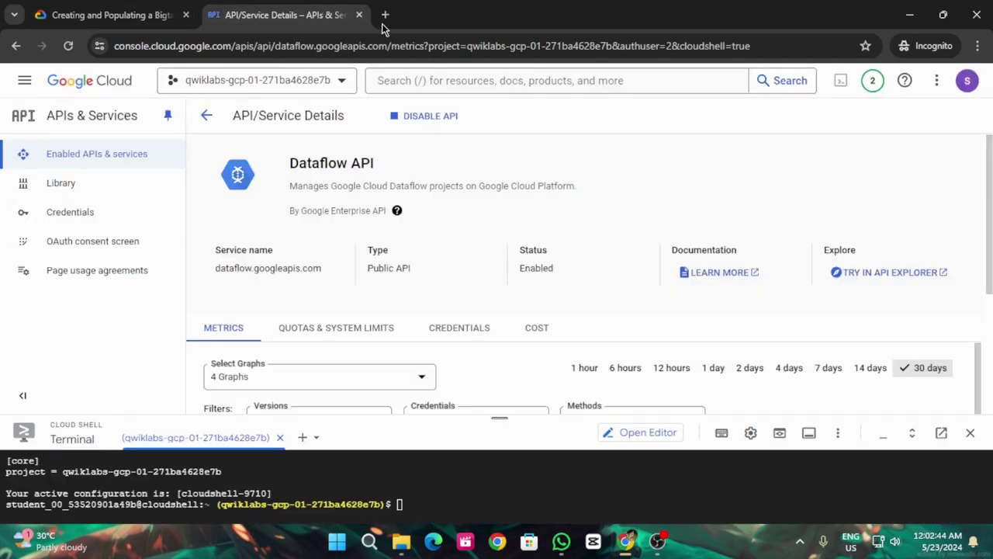
left_click(534, 89)
key("ctrl+v")
key("Return")
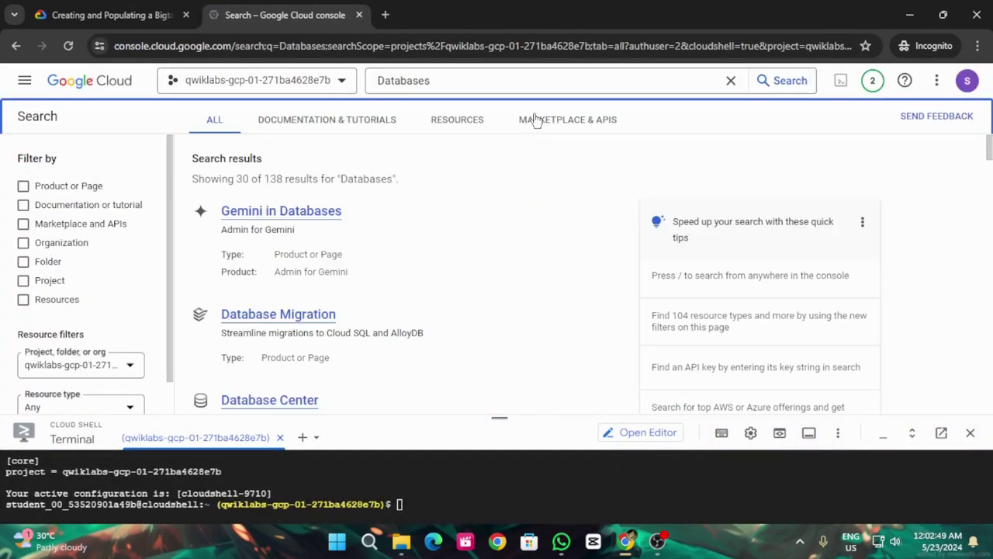
scroll(422, 237, "down", 6)
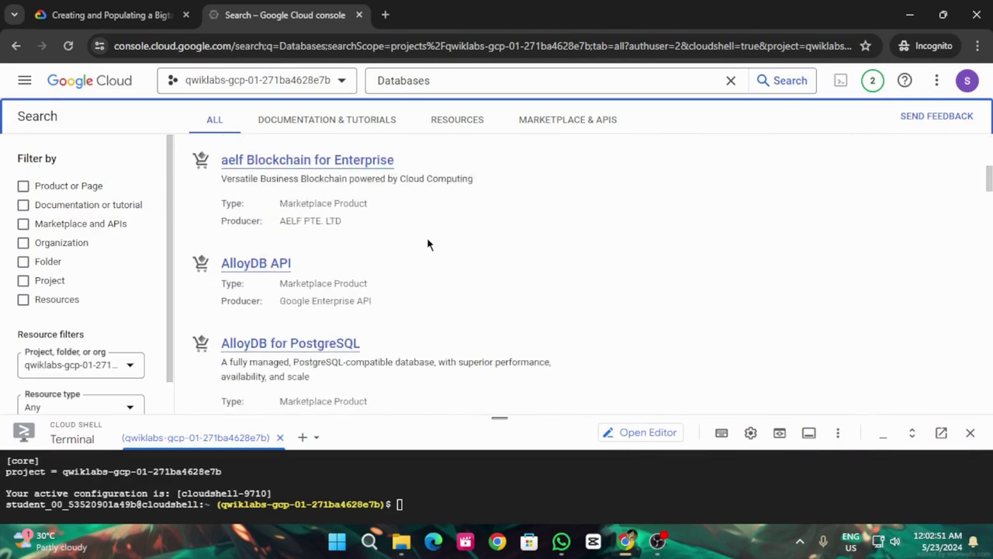
scroll(426, 243, "down", 10)
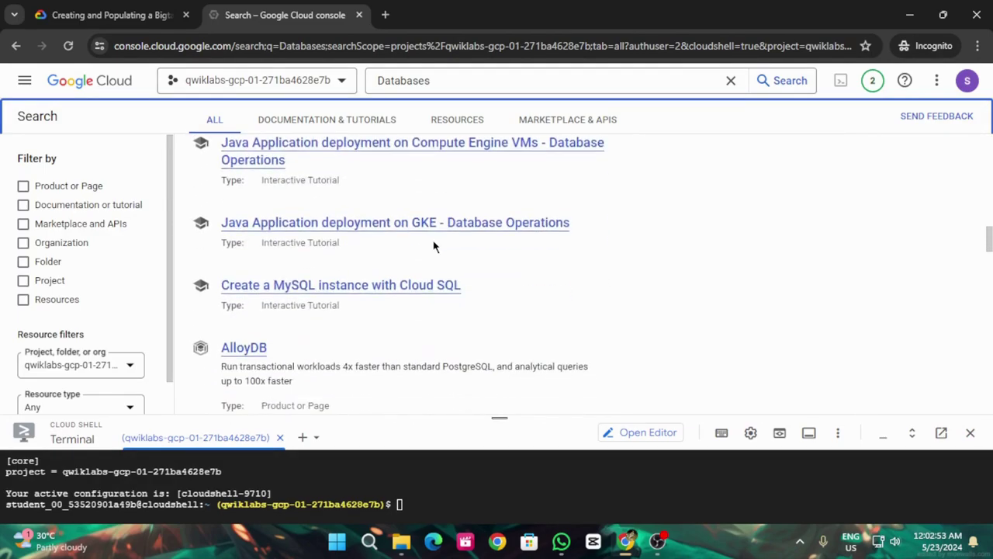
scroll(435, 285, "down", 10)
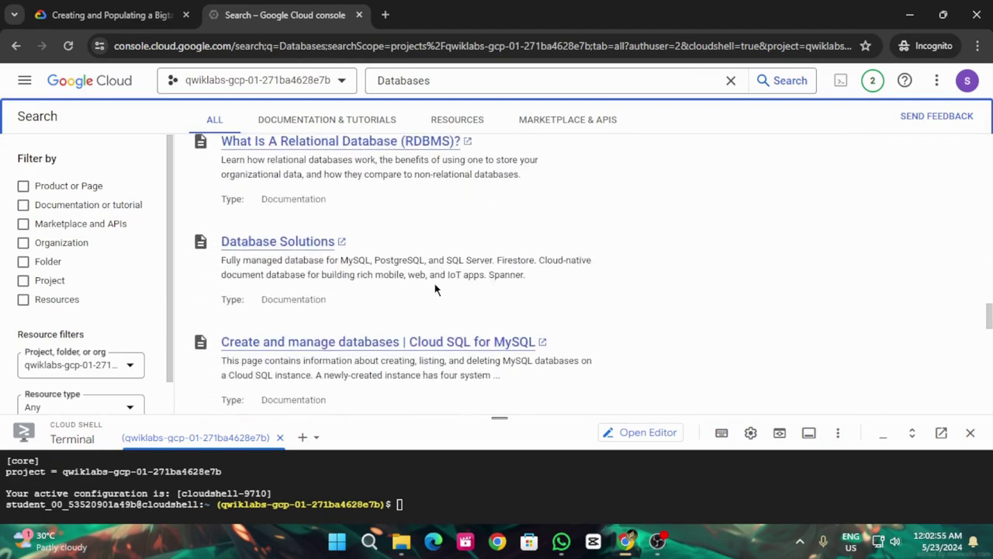
scroll(436, 291, "down", 3)
scroll(331, 330, "down", 7)
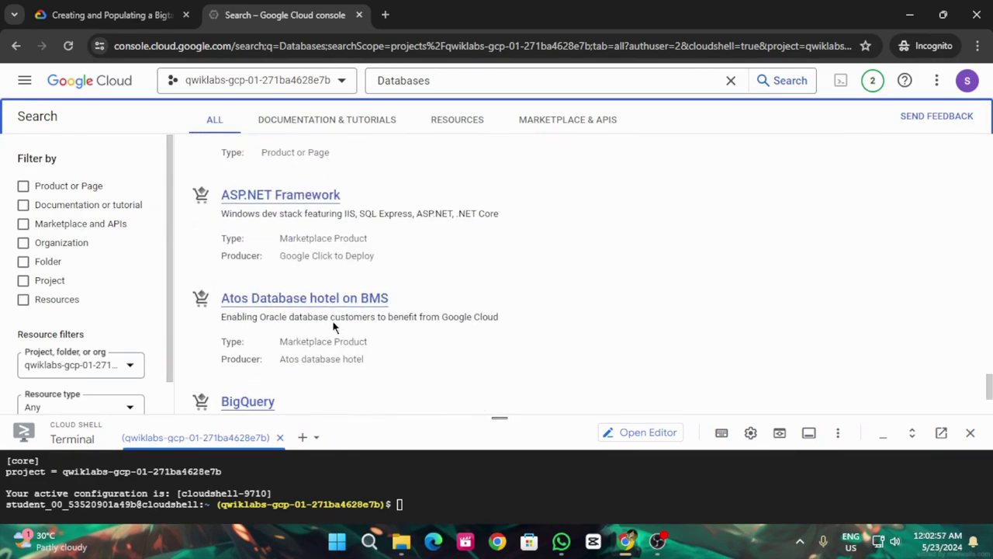
scroll(333, 320, "down", 2)
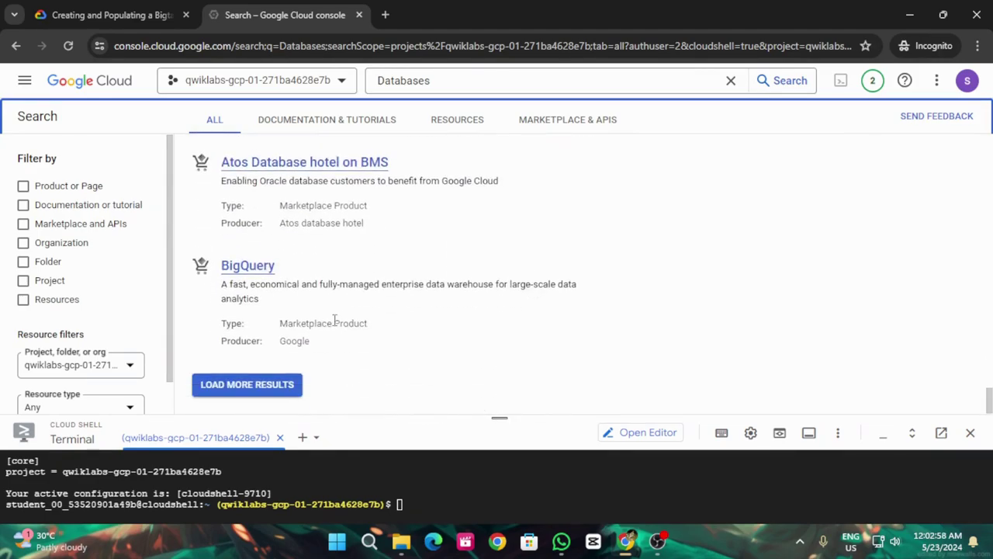
Step: Look through the console's navigation entries for a Databases section and open the full list of products
left_click(24, 80)
scroll(110, 326, "down", 1)
scroll(106, 349, "down", 2)
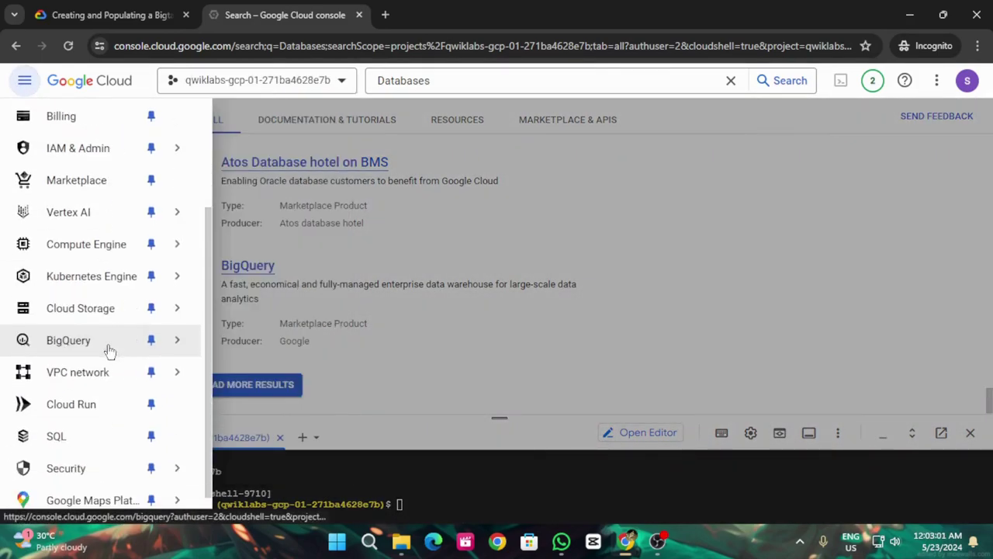
scroll(107, 349, "down", 1)
mouse_move(110, 446)
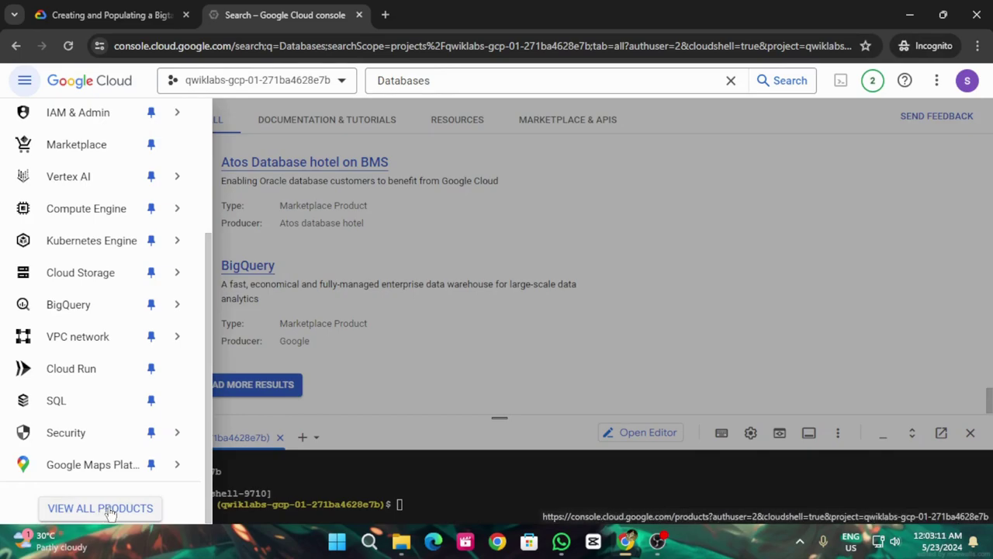
scroll(122, 448, "up", 2)
scroll(123, 449, "down", 2)
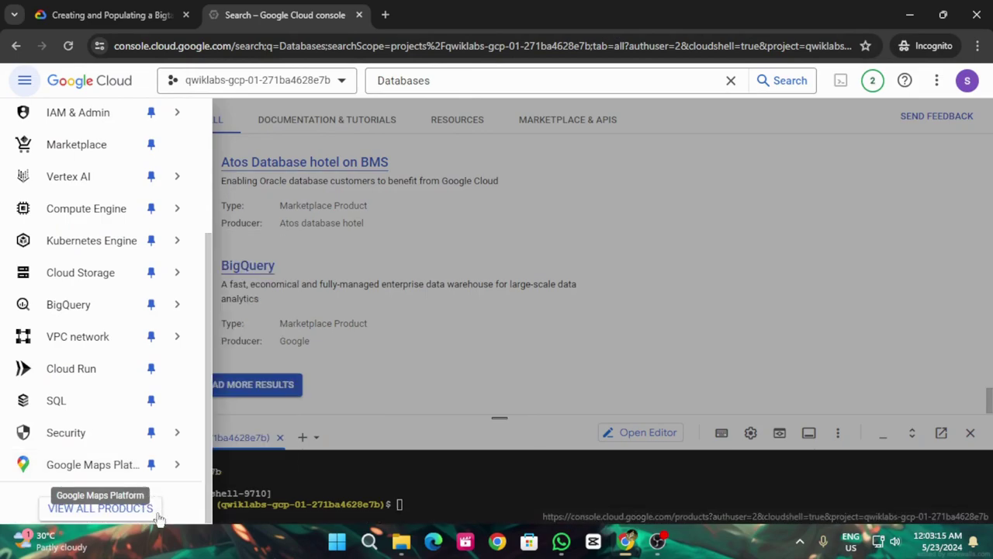
left_click(90, 512)
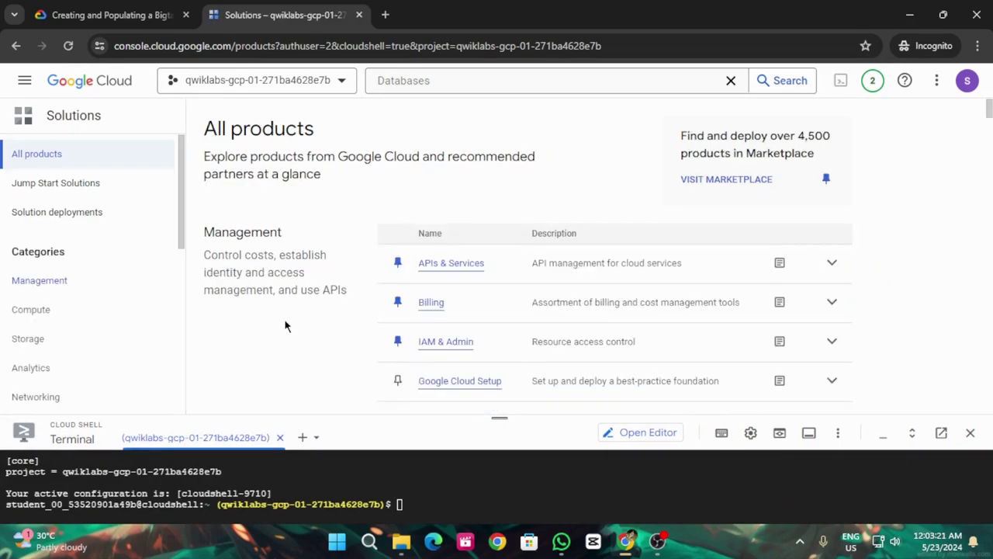
Step: Look through the All products list for the Databases category, comparing it with the lab's Task 1 instructions
scroll(310, 310, "down", 2)
scroll(323, 301, "down", 5)
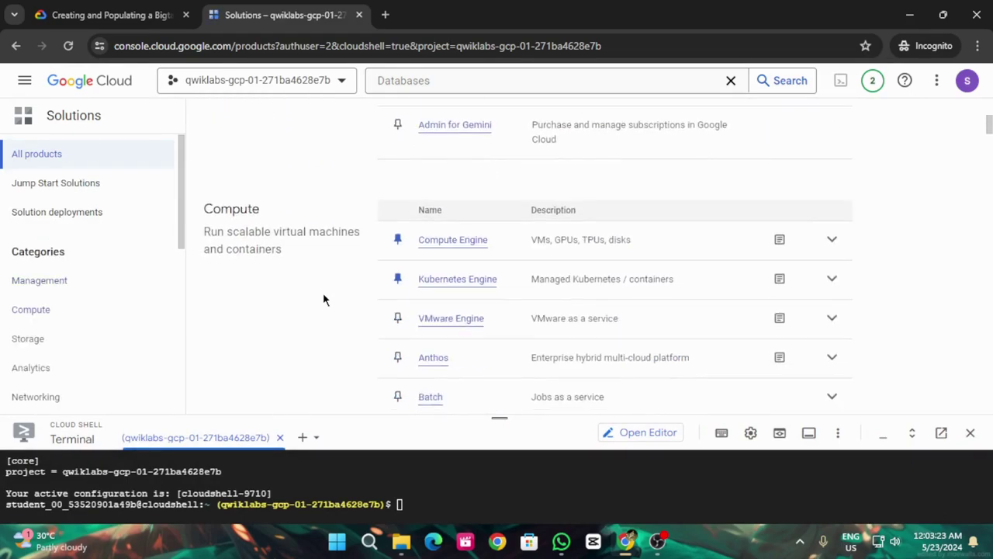
scroll(324, 300, "down", 1)
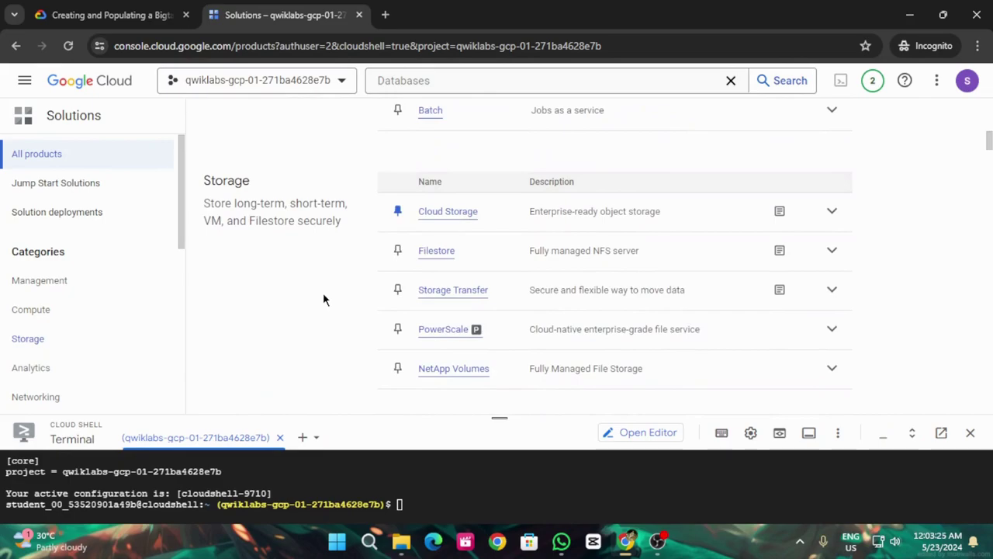
scroll(323, 301, "down", 3)
scroll(324, 300, "down", 2)
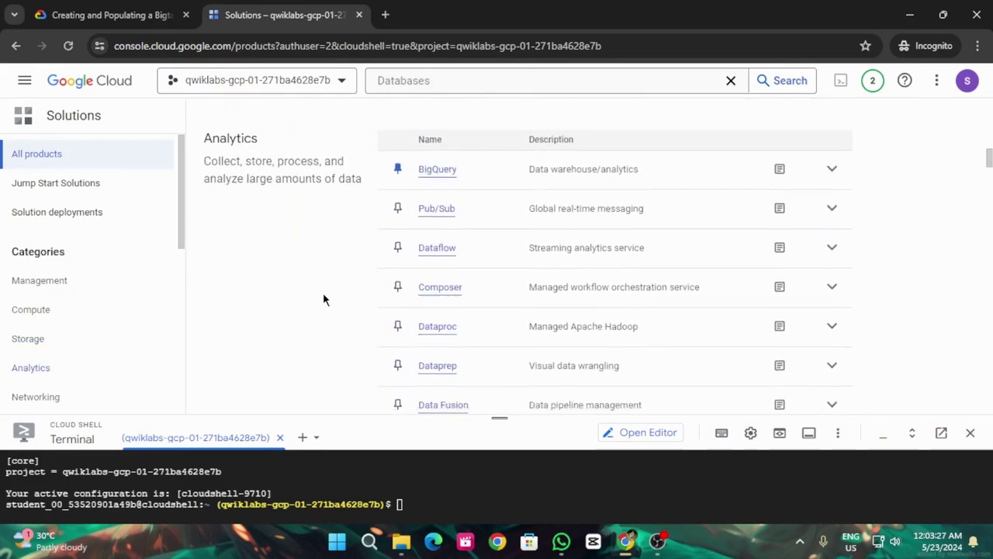
scroll(323, 300, "down", 4)
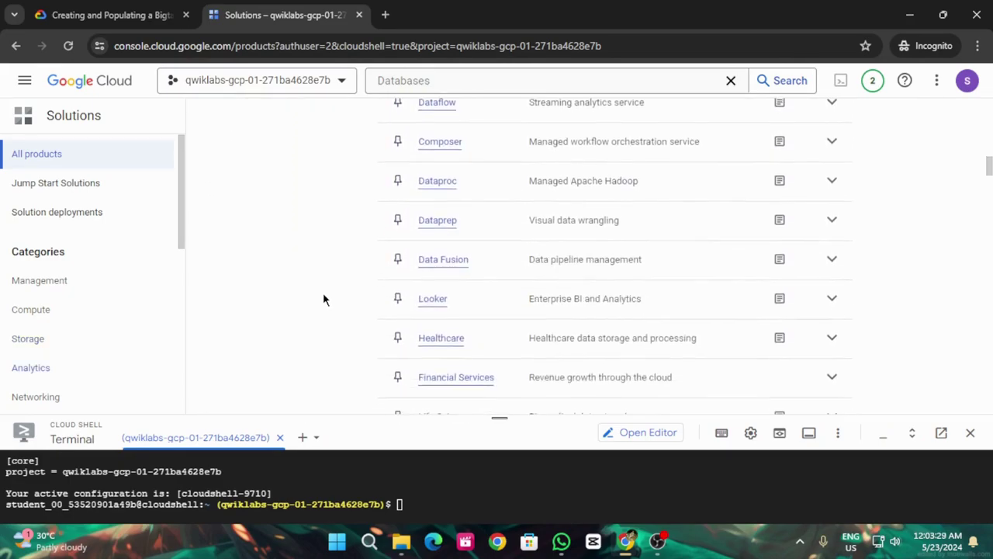
scroll(323, 301, "down", 2)
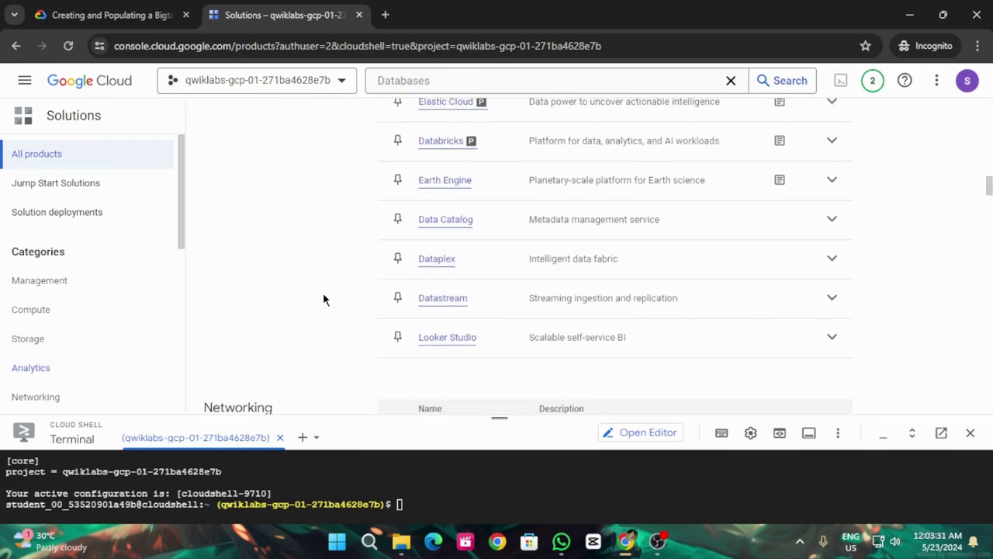
scroll(324, 300, "down", 1)
scroll(324, 300, "down", 6)
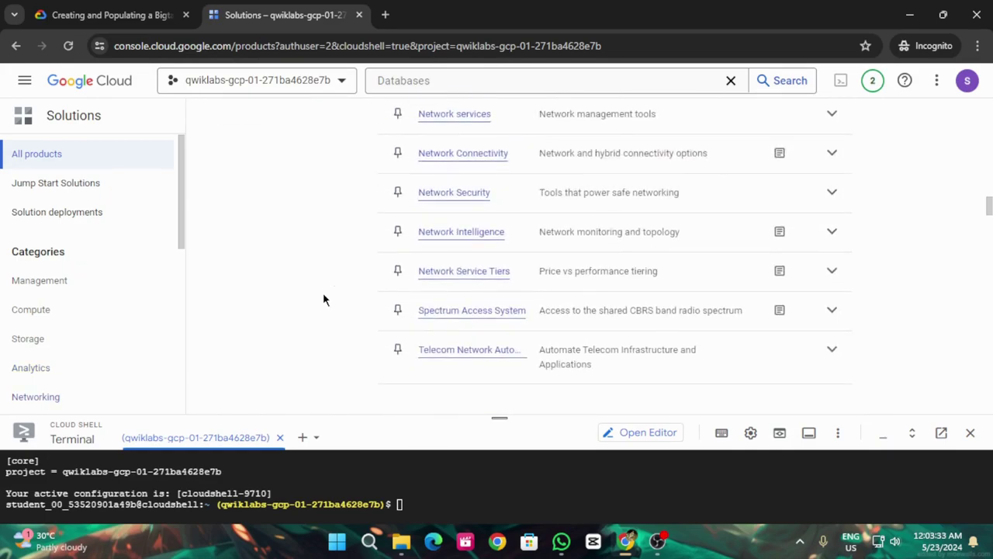
scroll(323, 300, "down", 6)
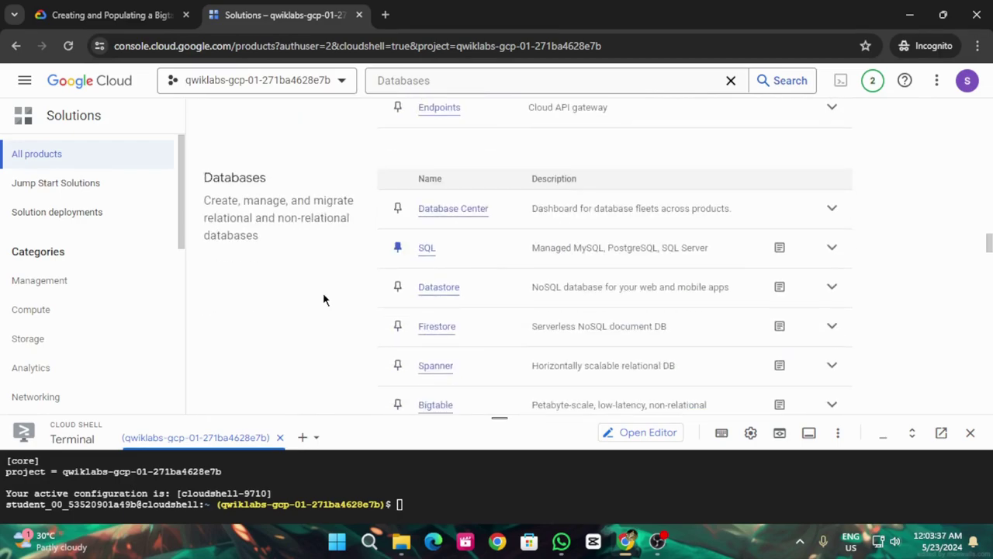
left_click(139, 14)
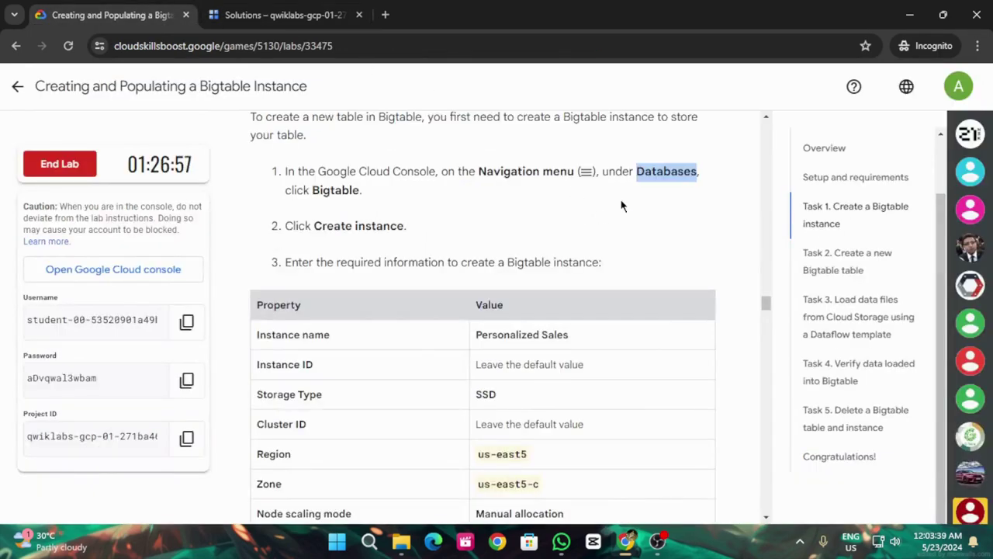
left_click(256, 14)
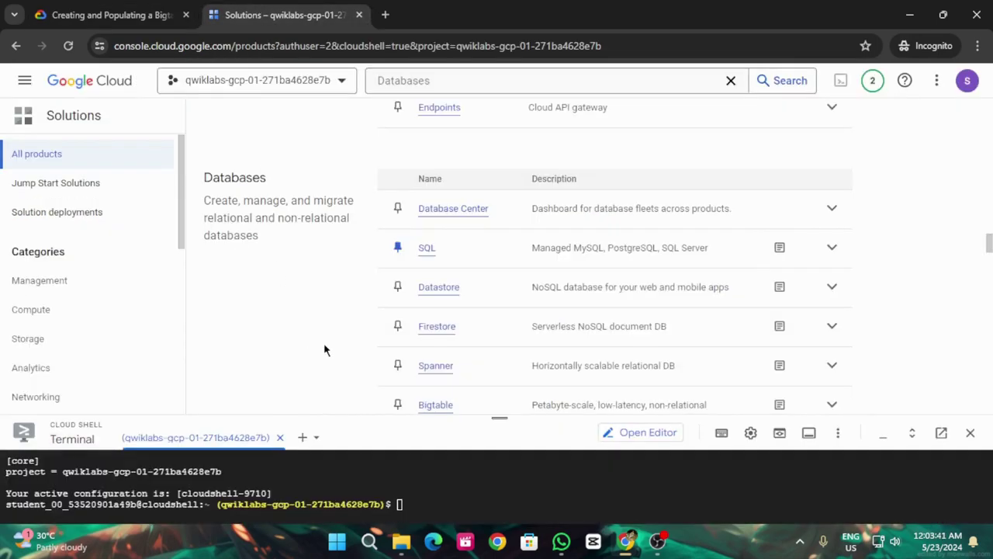
scroll(329, 345, "down", 3)
scroll(345, 333, "down", 6)
scroll(346, 326, "up", 8)
Step: Return to the lab's Task 1 instructions and copy the product name "Bigtable"
key("ctrl+Tab")
scroll(470, 310, "up", 3)
scroll(465, 299, "down", 2)
left_click_drag(313, 263, 355, 262)
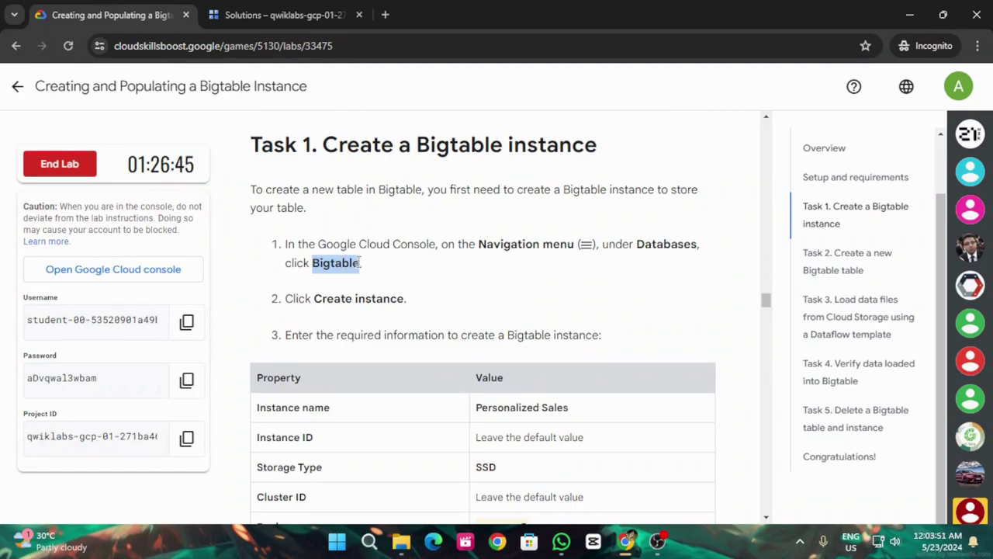
Step: Search the Google Cloud console for "Bigtable", open its Instances page and dismiss the tutorial side panel
key("ctrl+Tab")
left_click(478, 81)
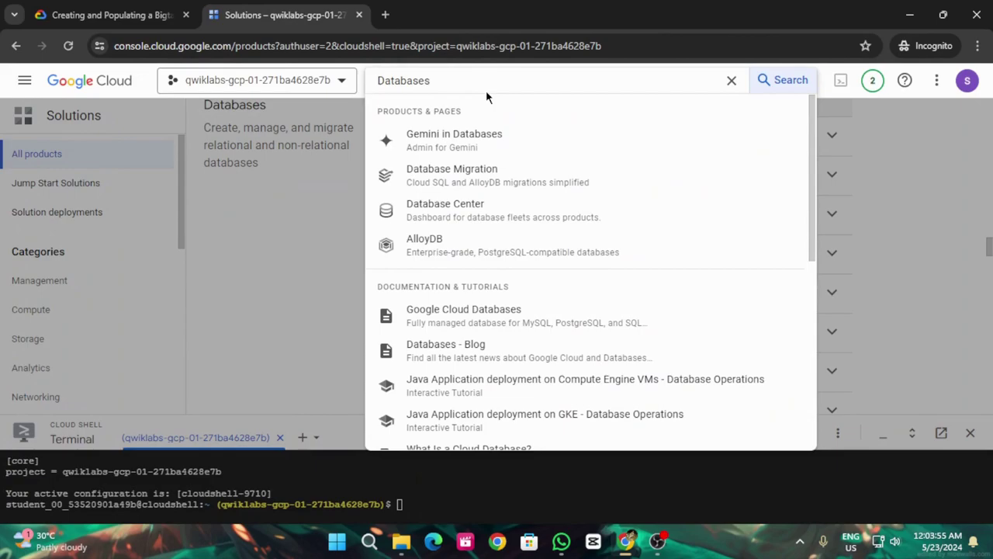
key("Return")
key("ctrl+a")
key("BackSpace")
type("Bigtable")
key("Return")
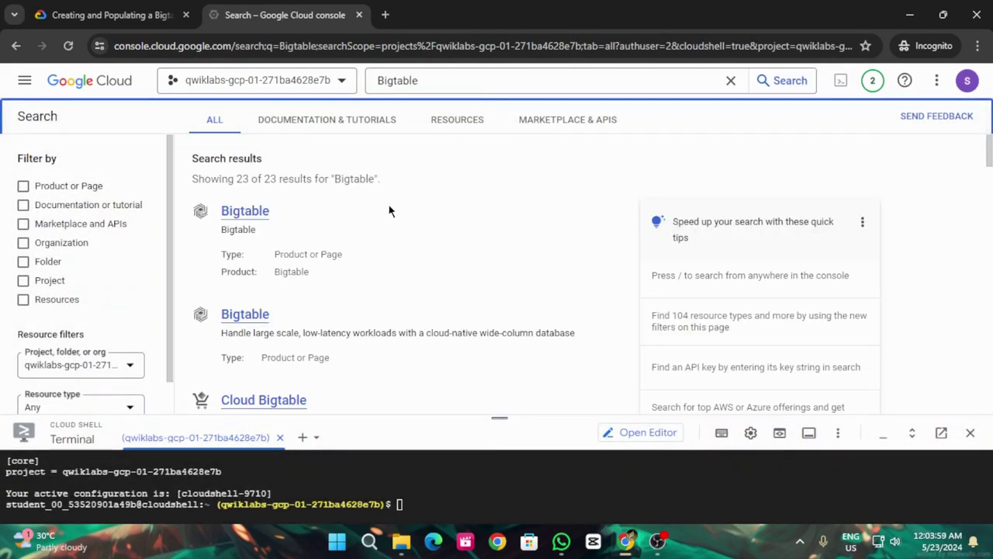
scroll(389, 211, "down", 1)
left_click(238, 137)
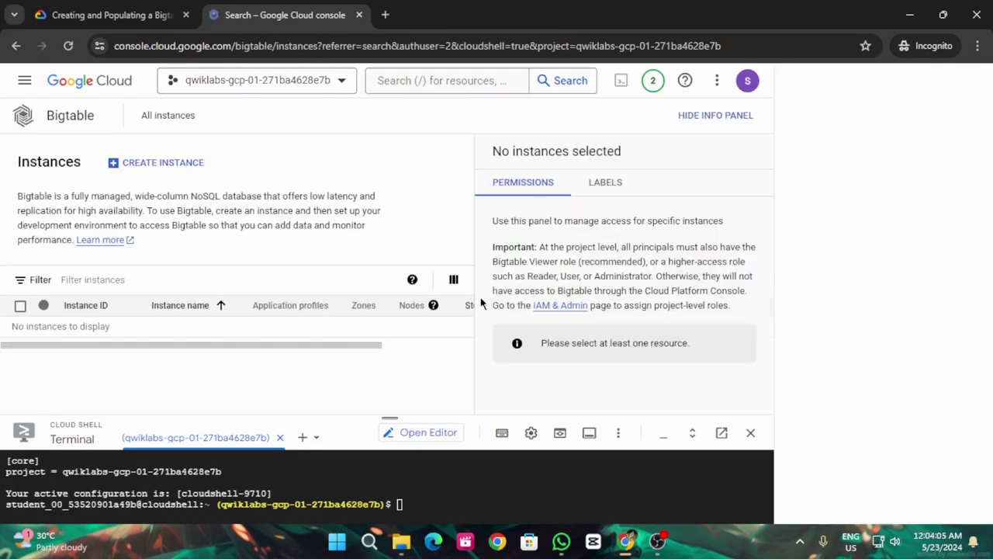
left_click(974, 81)
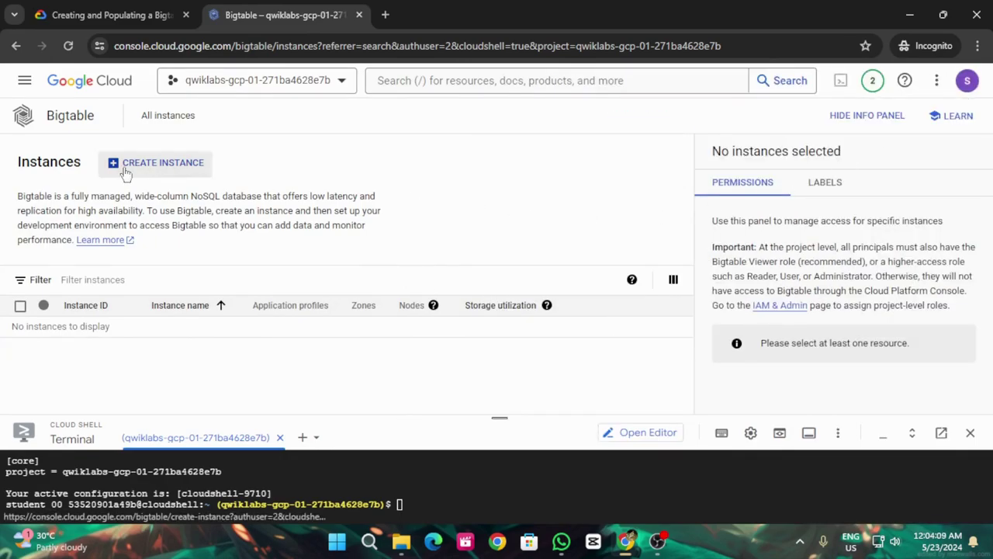
Step: Copy the instance name from the lab's Task 1 table and start a new Bigtable instance named "Personalized Sales"
left_click(143, 10)
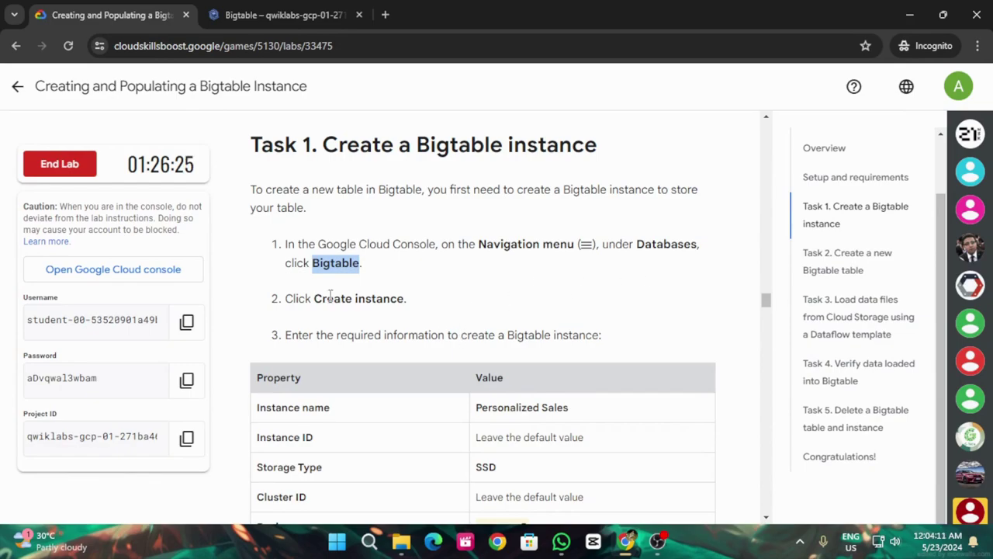
scroll(333, 297, "down", 2)
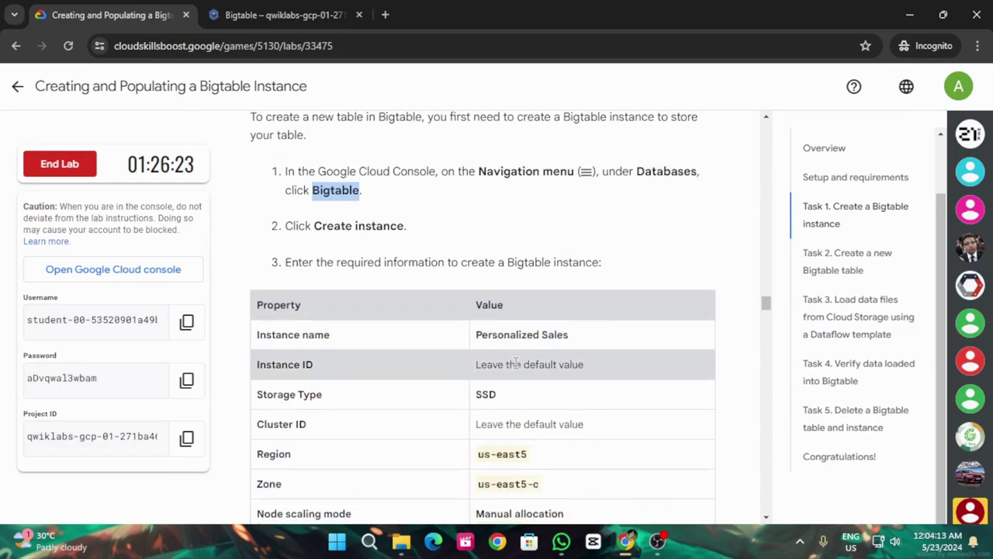
left_click_drag(475, 335, 555, 335)
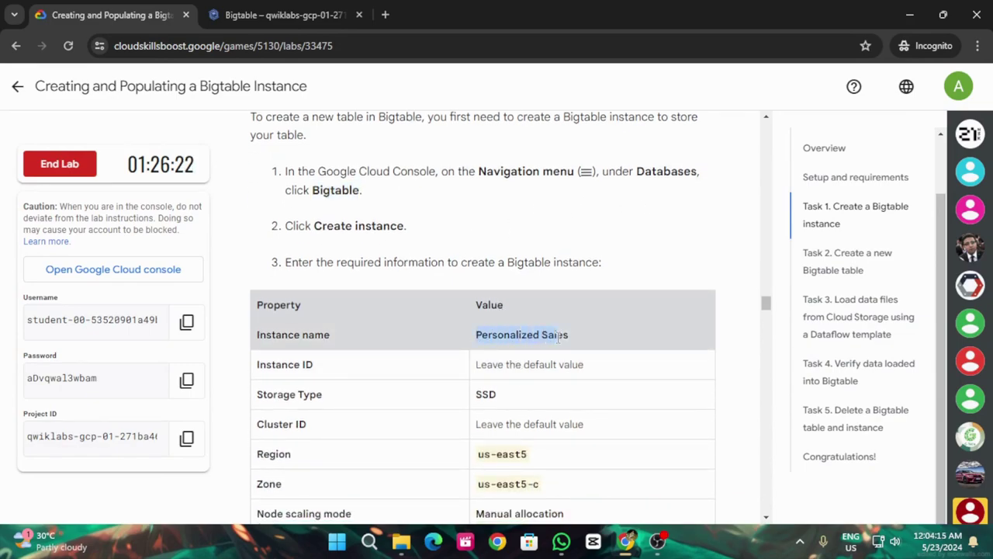
left_click(279, 14)
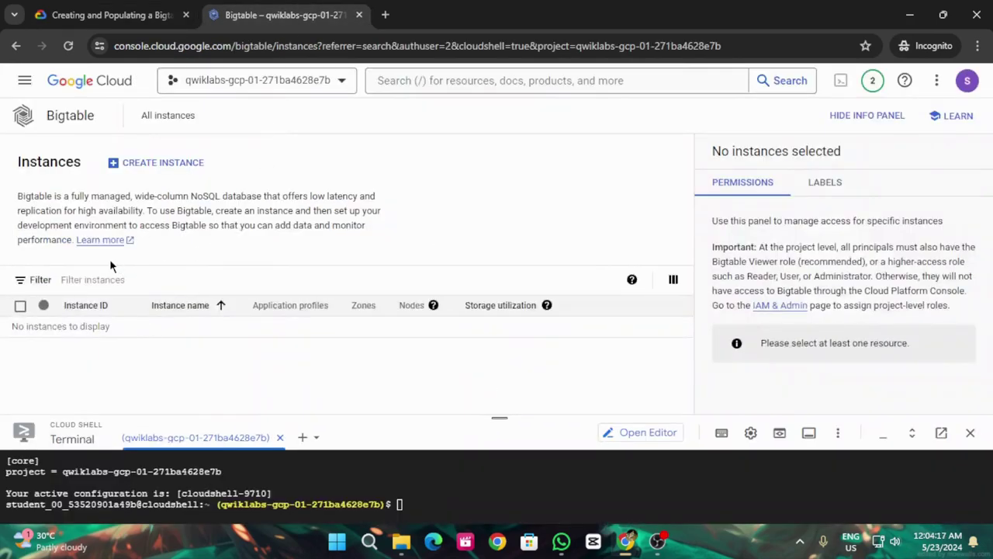
left_click(172, 164)
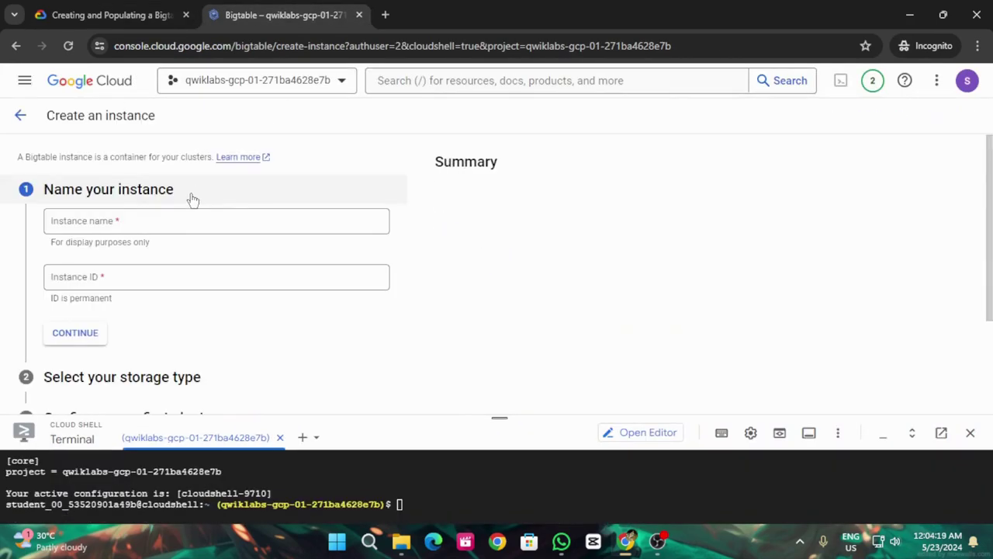
type("Personalized Sales")
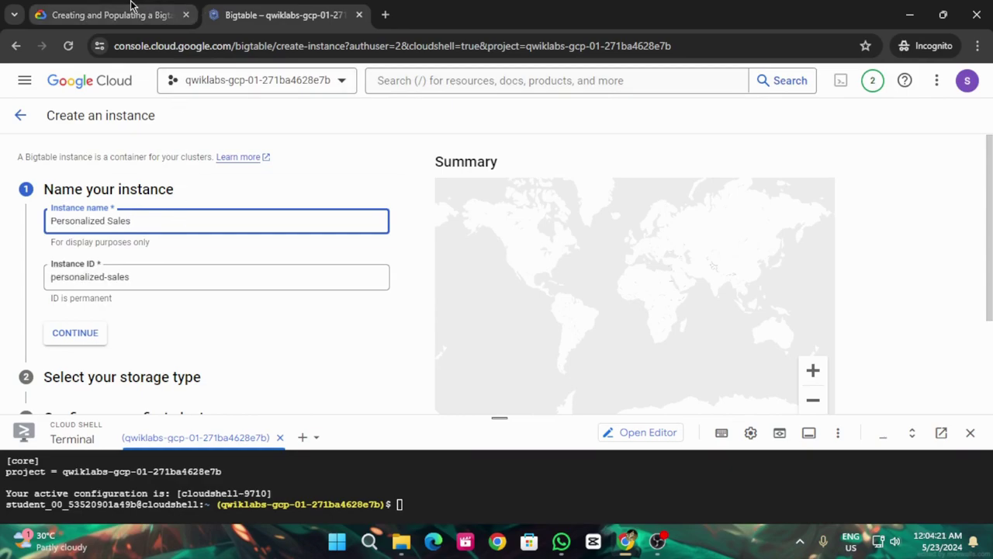
Step: Check the lab's required values, keep the default instance ID and SSD storage type, and proceed to the first cluster's configuration
left_click(132, 10)
scroll(595, 379, "down", 2)
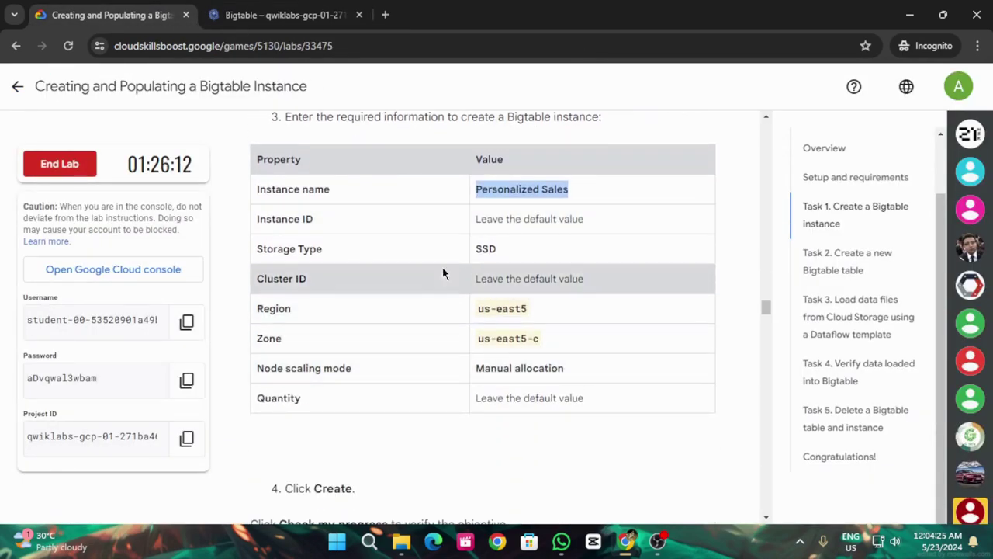
left_click(313, 11)
scroll(171, 350, "down", 2)
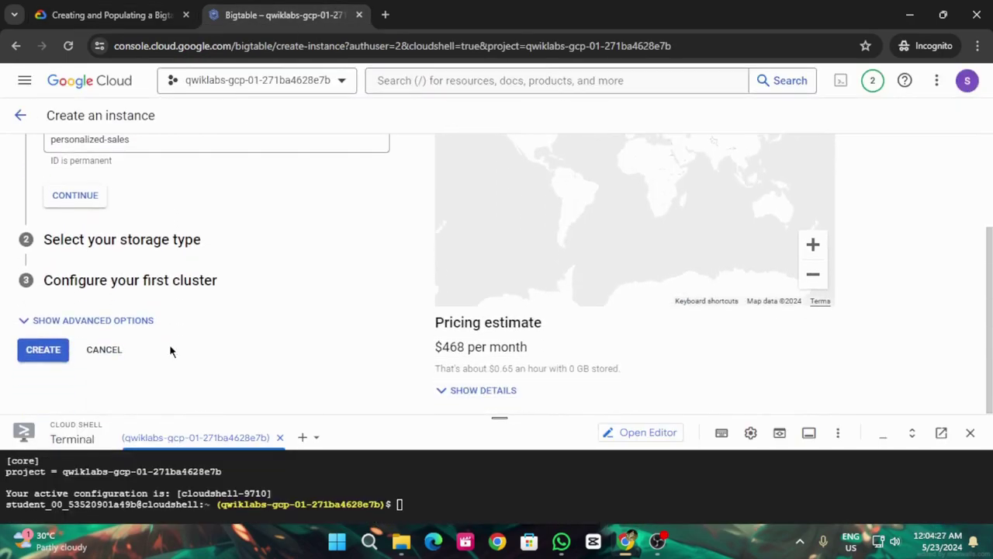
left_click(69, 202)
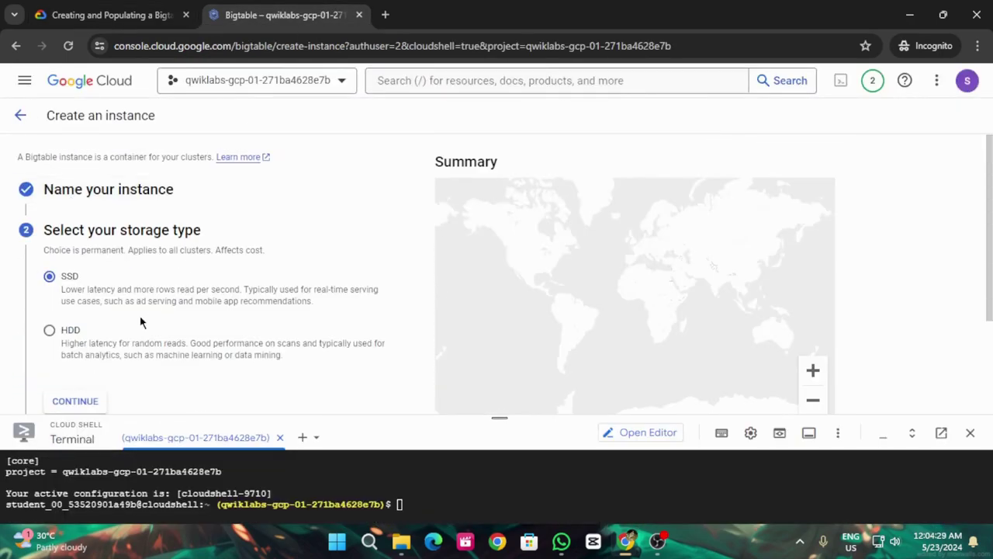
scroll(115, 310, "down", 2)
left_click(71, 267)
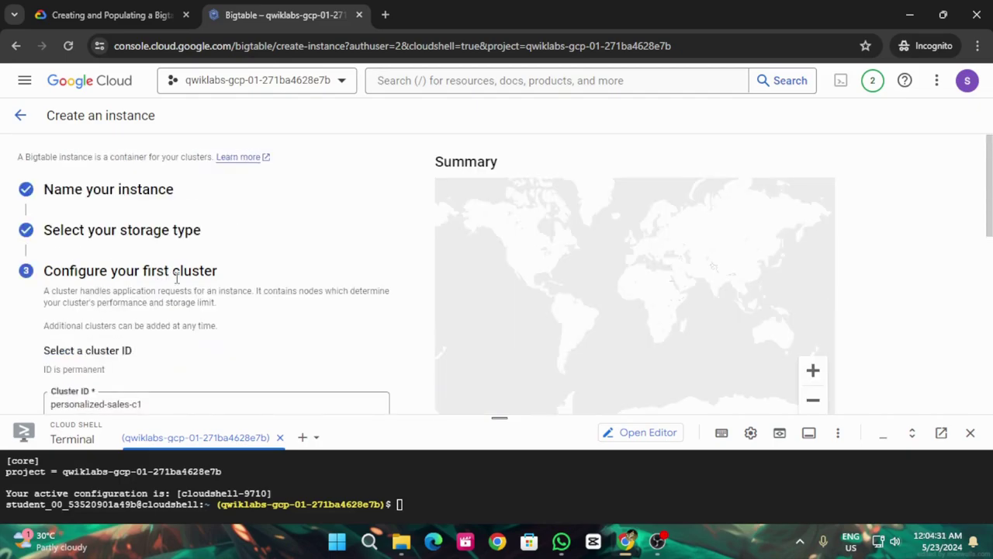
Step: Check the lab's location values and set the cluster's region to us-east5 (Columbus) and zone to us-east5-c
scroll(177, 279, "down", 3)
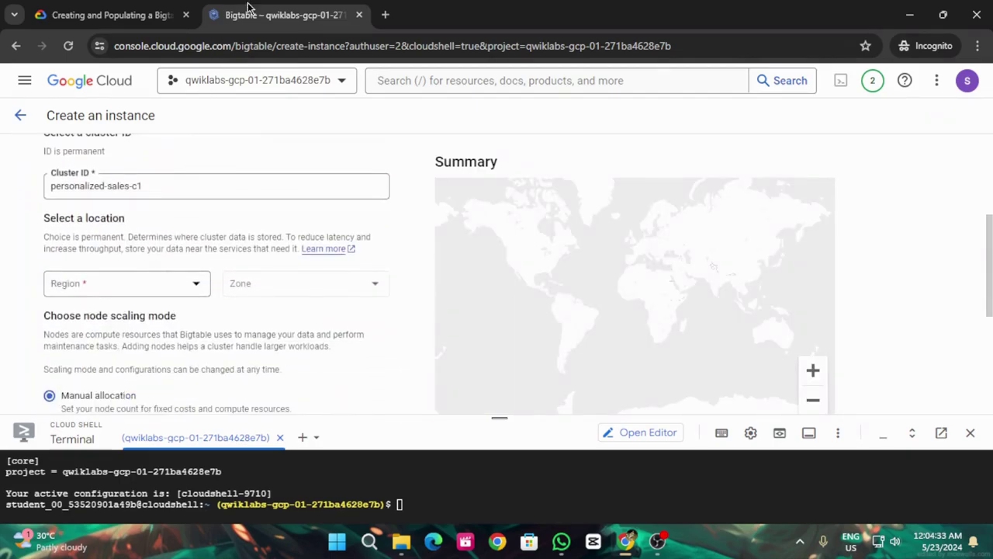
left_click(120, 11)
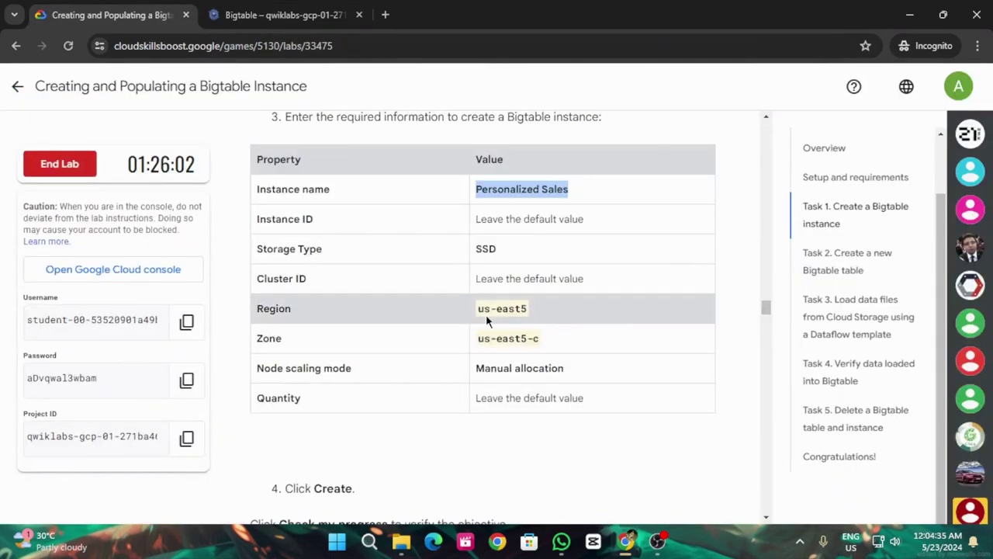
left_click(282, 6)
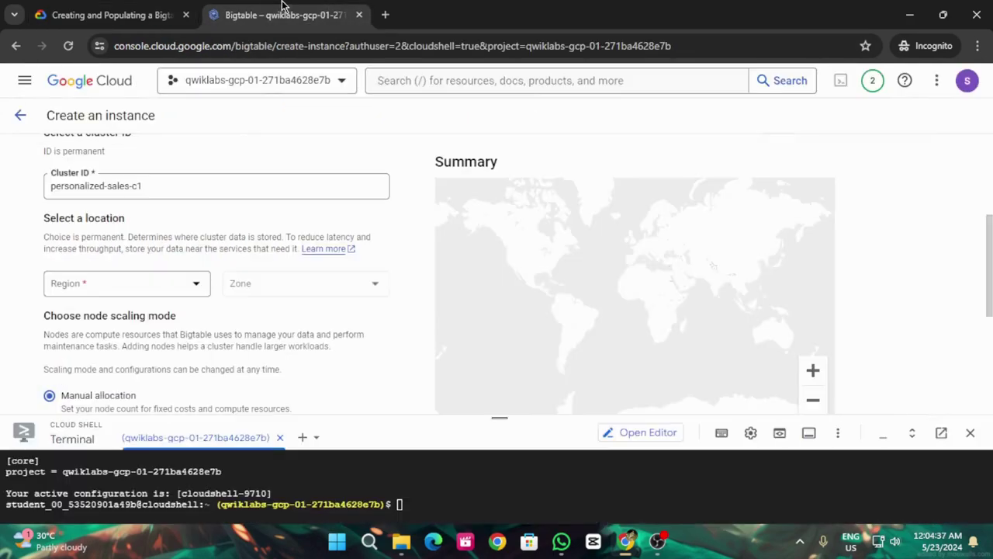
left_click(180, 284)
scroll(174, 337, "down", 5)
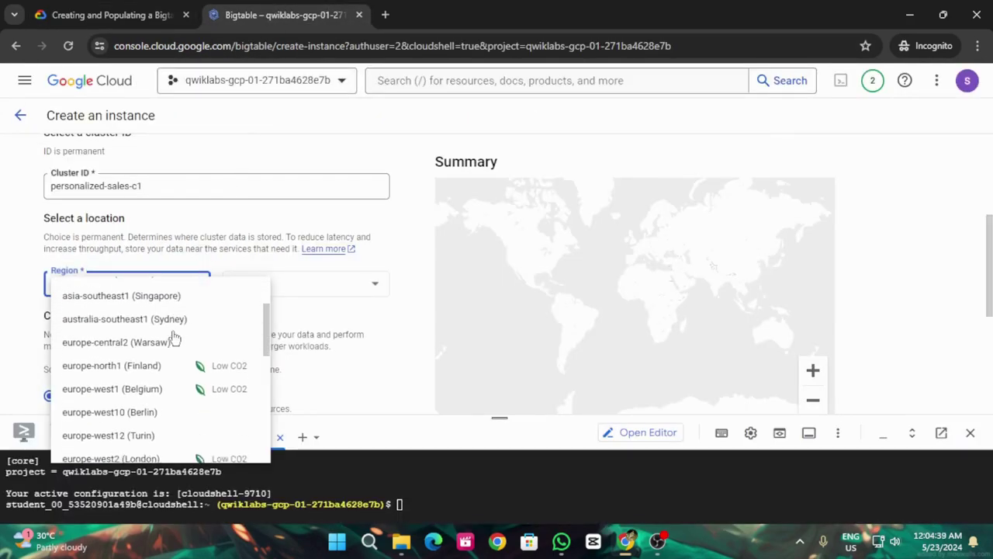
scroll(174, 336, "down", 3)
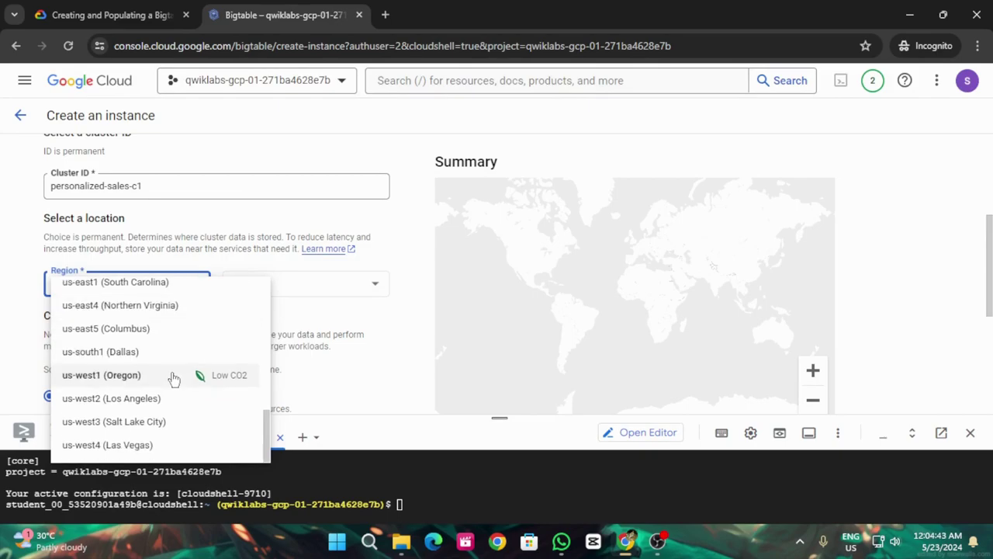
scroll(174, 378, "up", 3)
scroll(156, 388, "down", 1)
left_click(118, 404)
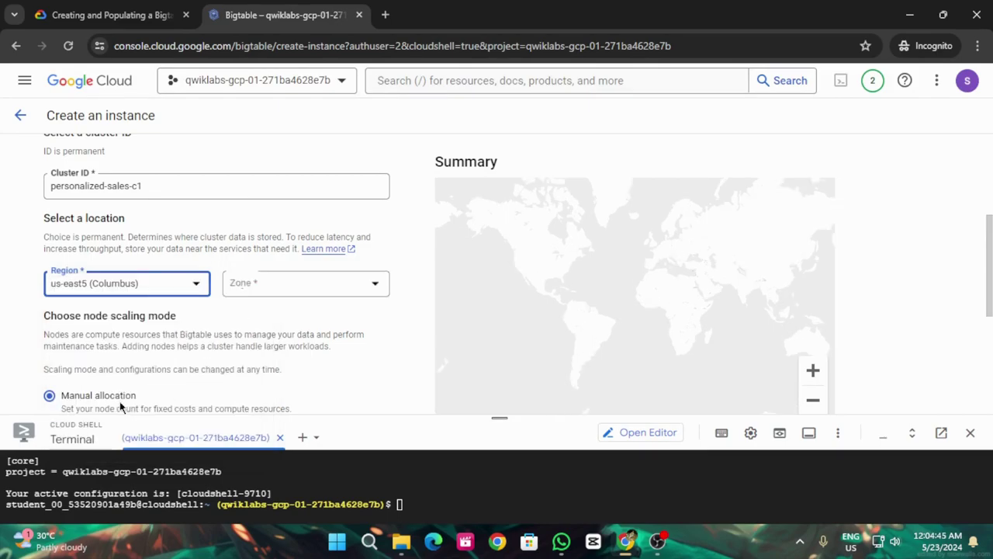
left_click(271, 287)
left_click(291, 361)
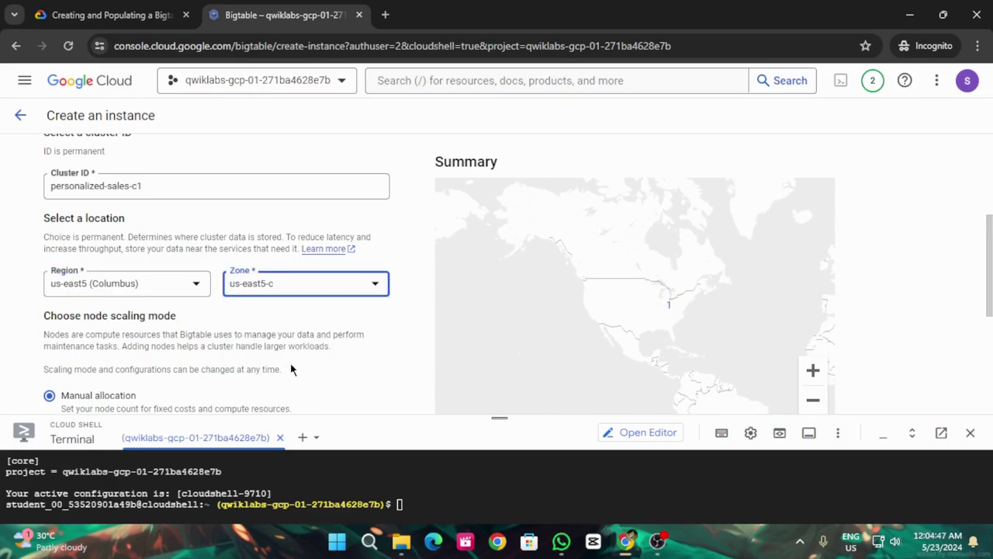
Step: Check the lab's scaling settings, keep manual allocation with the default node quantity, create the instance and shrink the Cloud Shell terminal
left_click(101, 15)
scroll(434, 325, "down", 1)
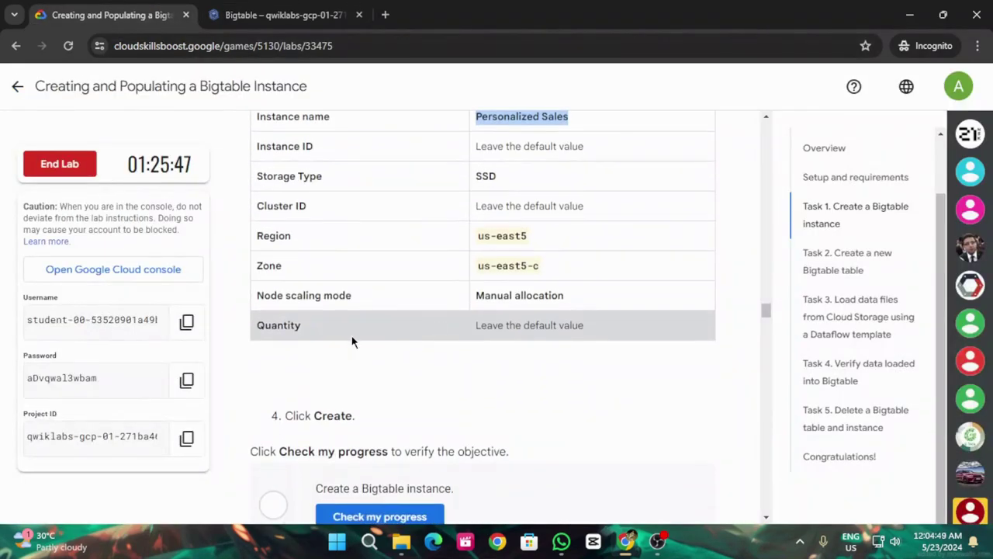
scroll(374, 292, "down", 1)
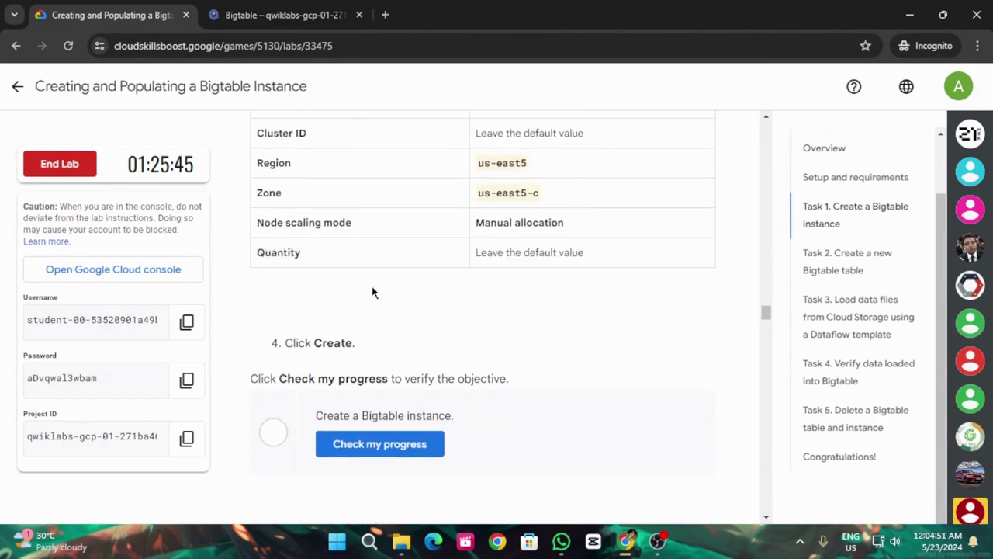
left_click(271, 13)
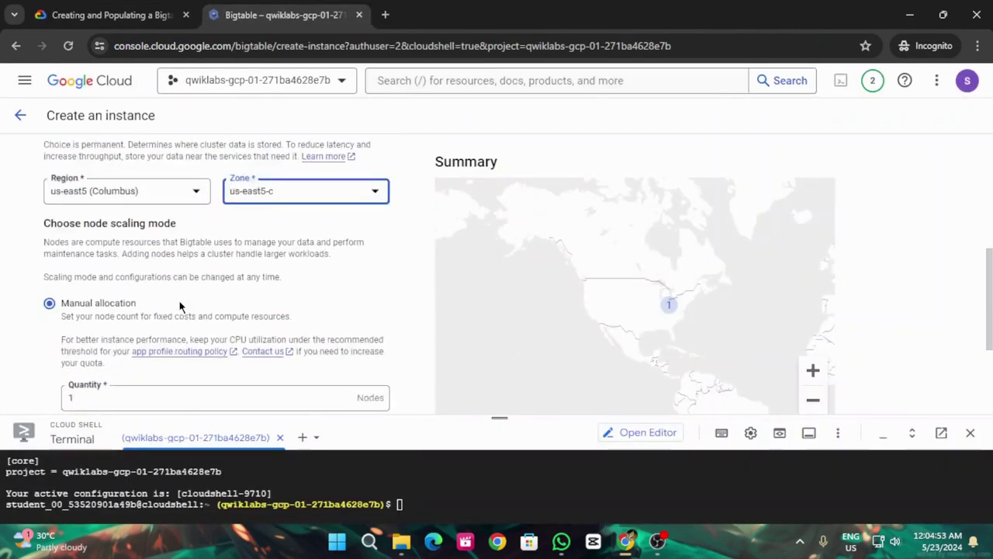
scroll(179, 307, "down", 1)
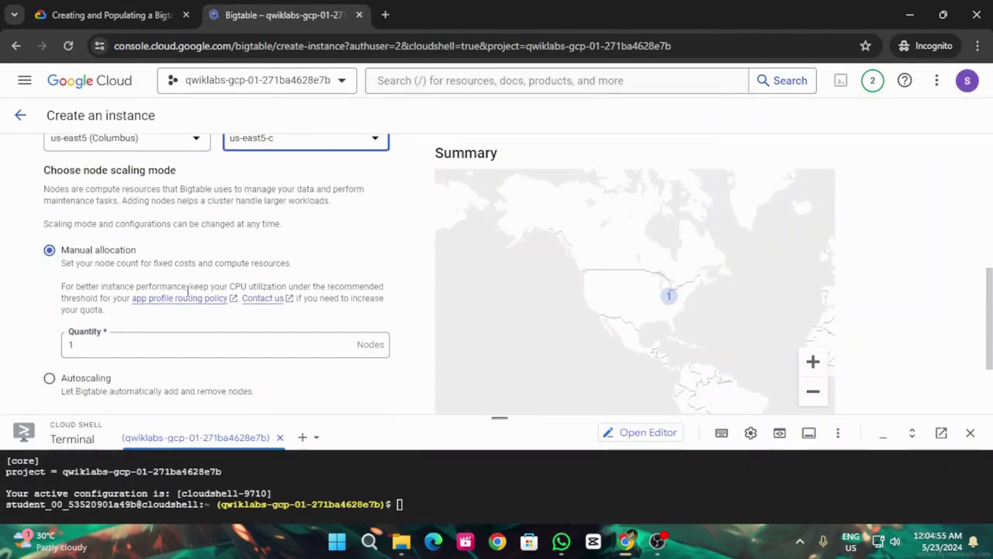
scroll(189, 287, "down", 2)
scroll(188, 287, "up", 3)
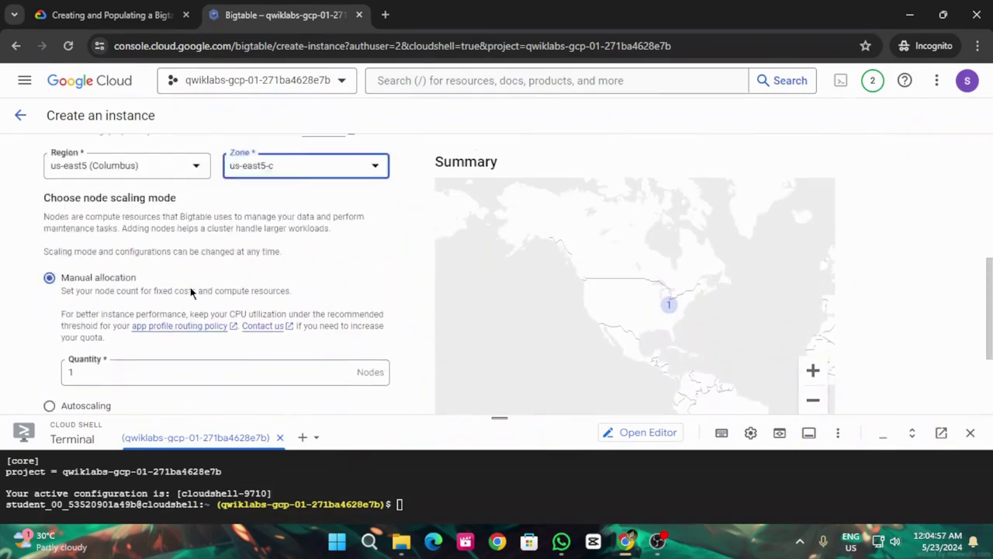
scroll(188, 287, "down", 2)
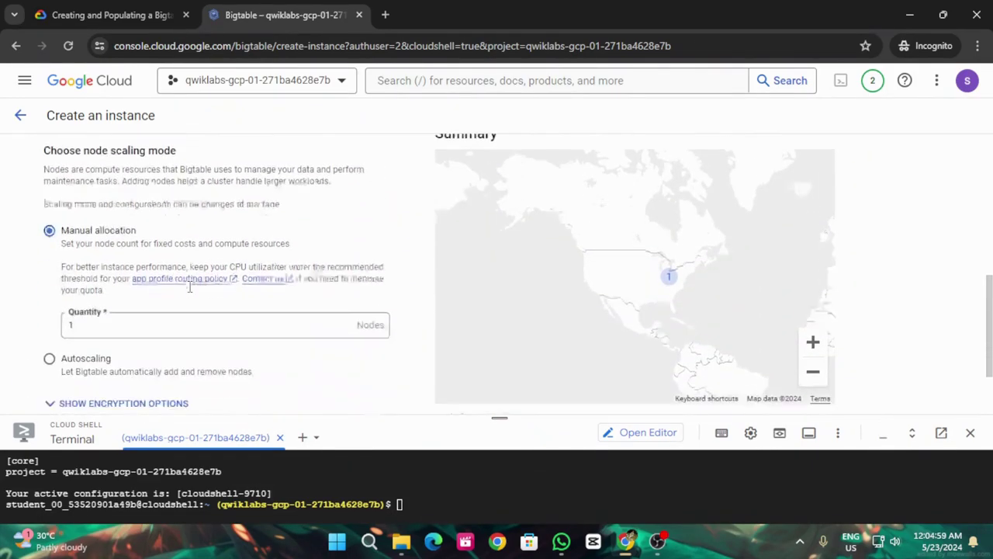
left_click(139, 8)
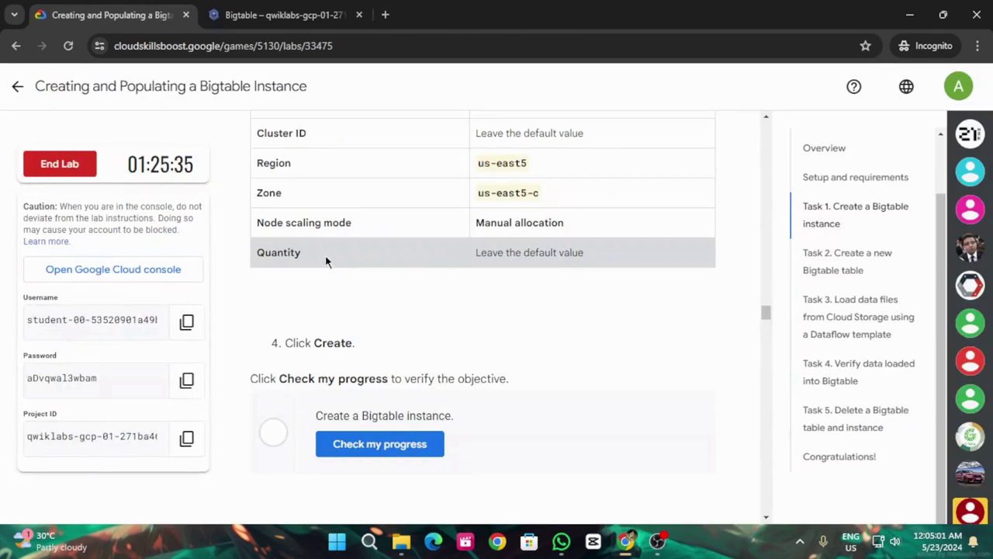
left_click(283, 15)
scroll(176, 288, "down", 1)
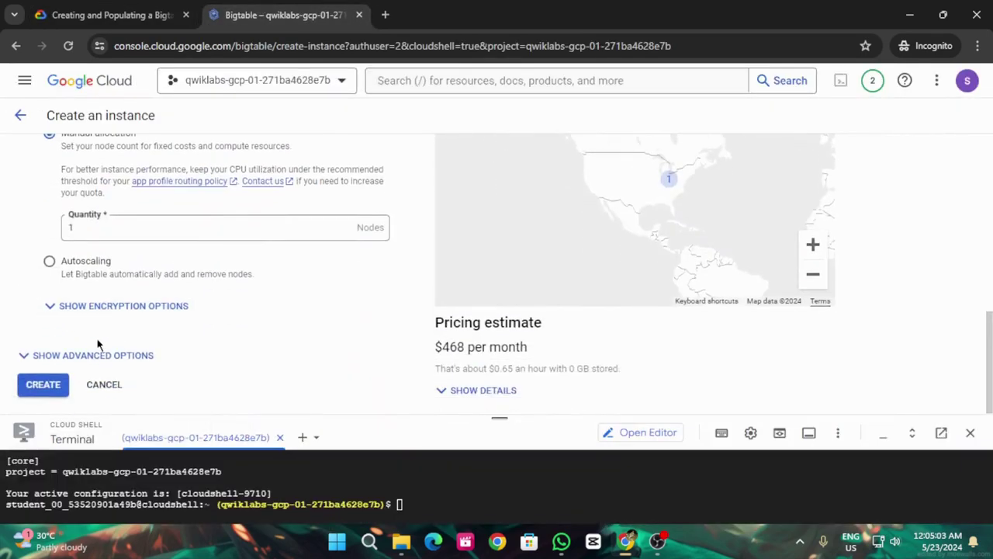
left_click(42, 385)
left_click_drag(496, 414, 508, 501)
Step: Run the lab's progress check for "Create a Bigtable instance", confirm the instance is listed in the console, and repeat the check
left_click(124, 15)
left_click(363, 306)
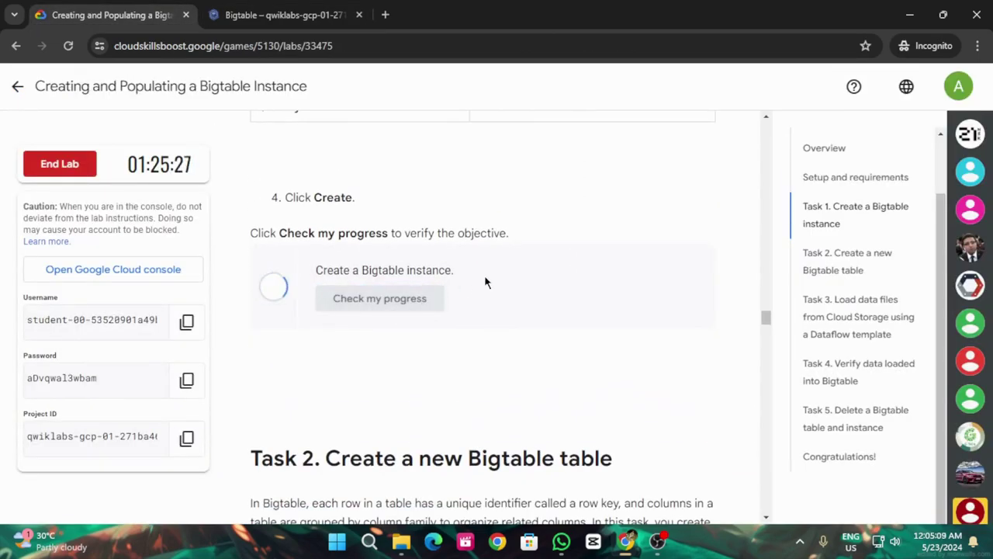
left_click(278, 15)
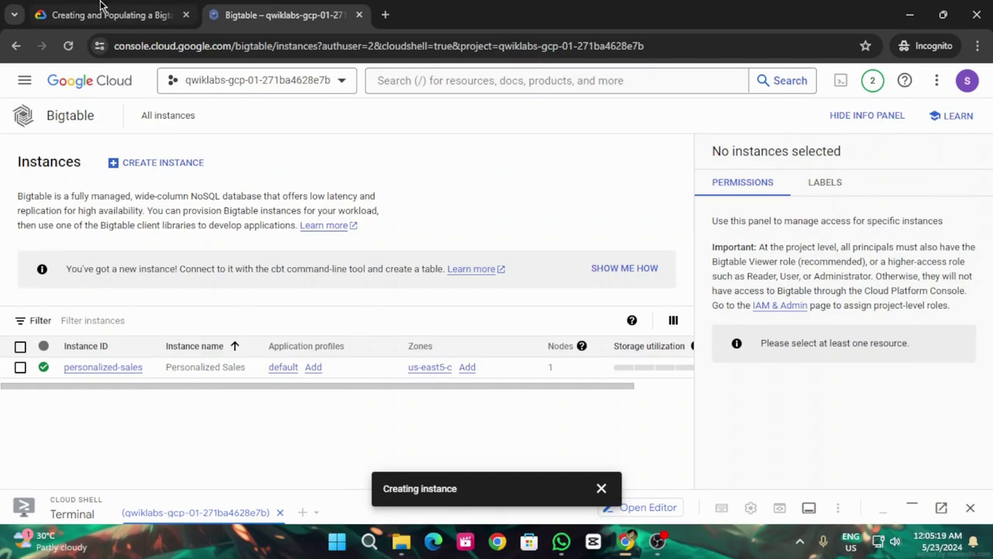
left_click(132, 6)
left_click(379, 296)
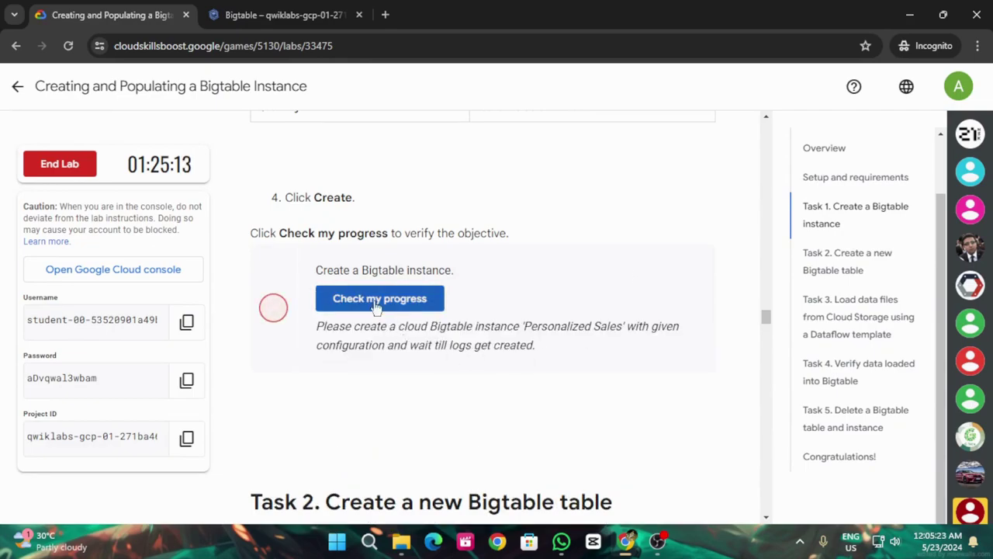
left_click(378, 304)
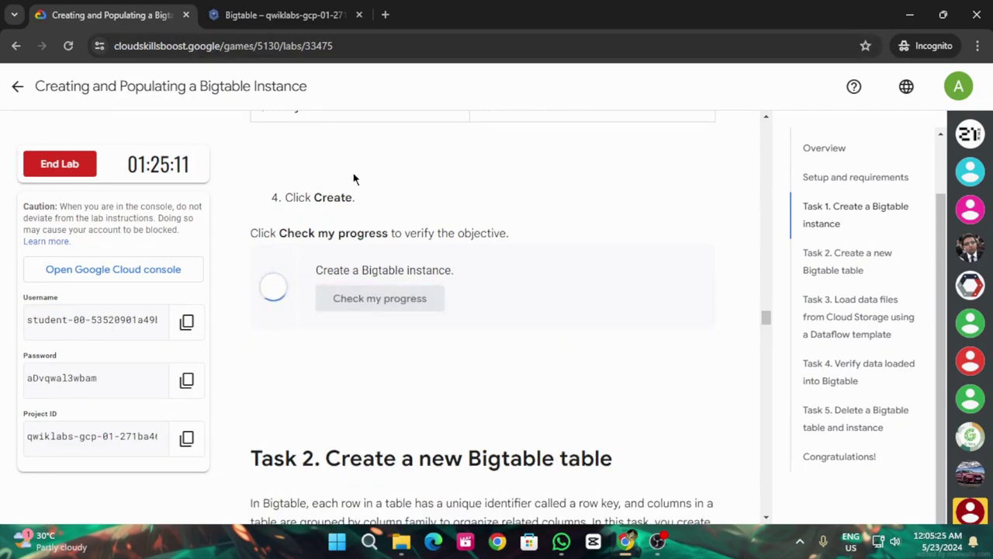
Step: Read the lab's Task 2 instructions, open the personalized-sales instance's Tables page and hide the info panel
scroll(373, 207, "down", 5)
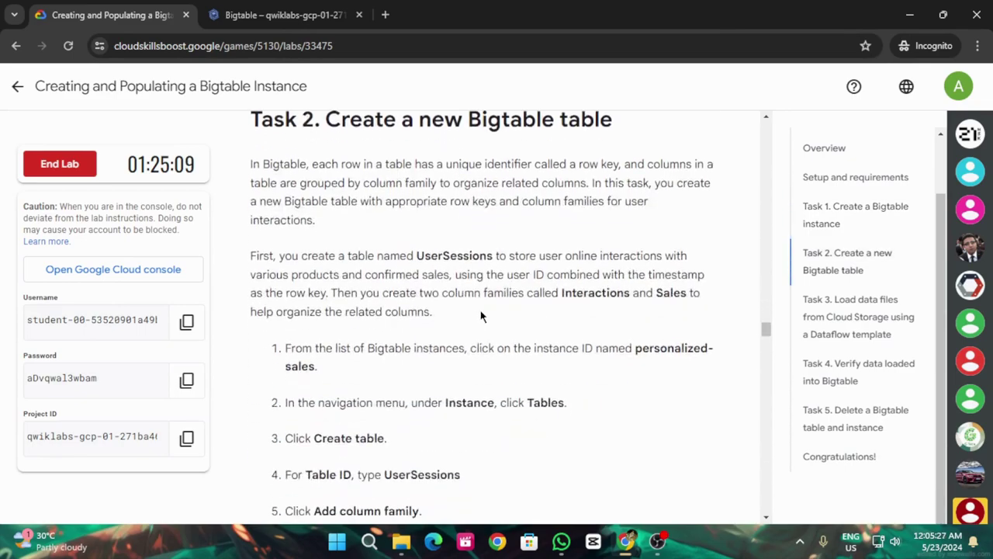
scroll(484, 307, "down", 2)
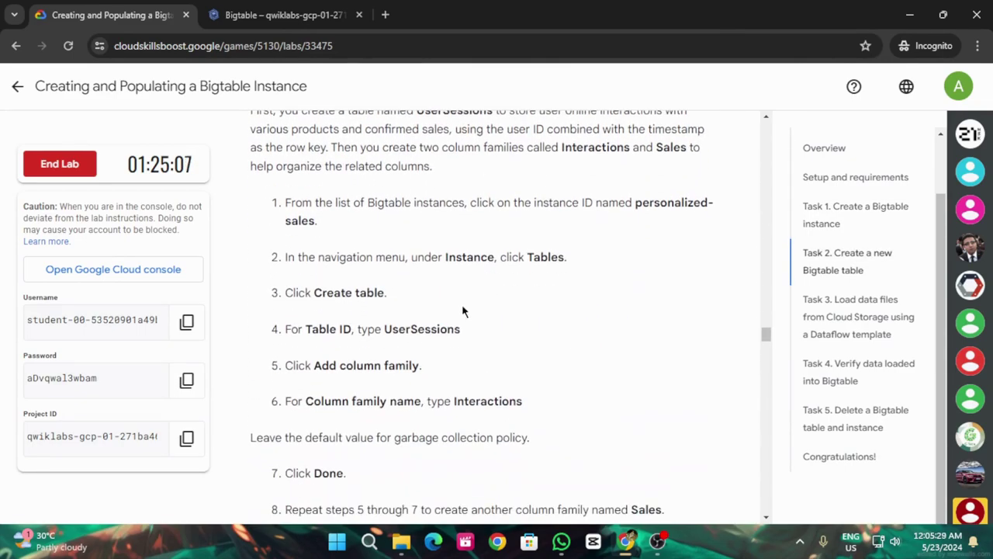
left_click(326, 9)
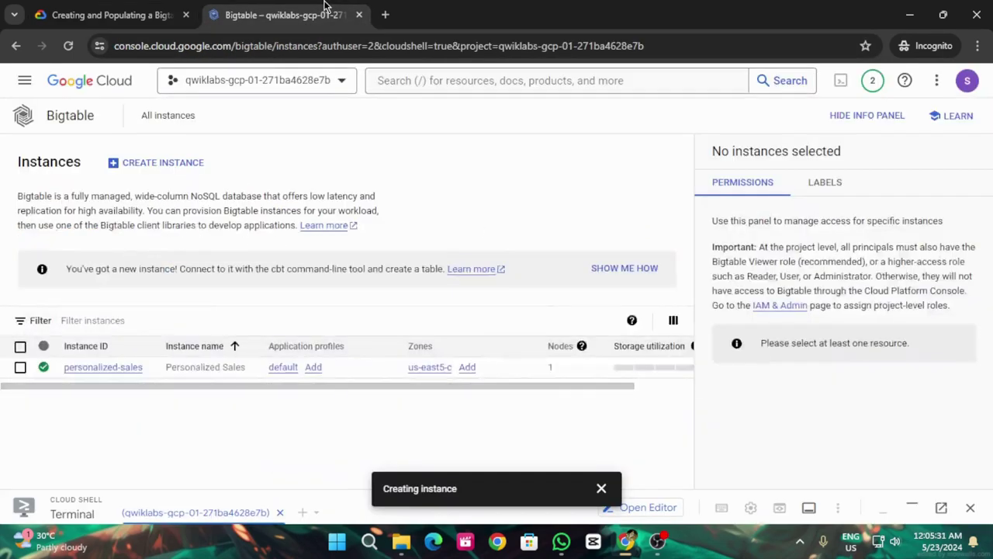
left_click(113, 369)
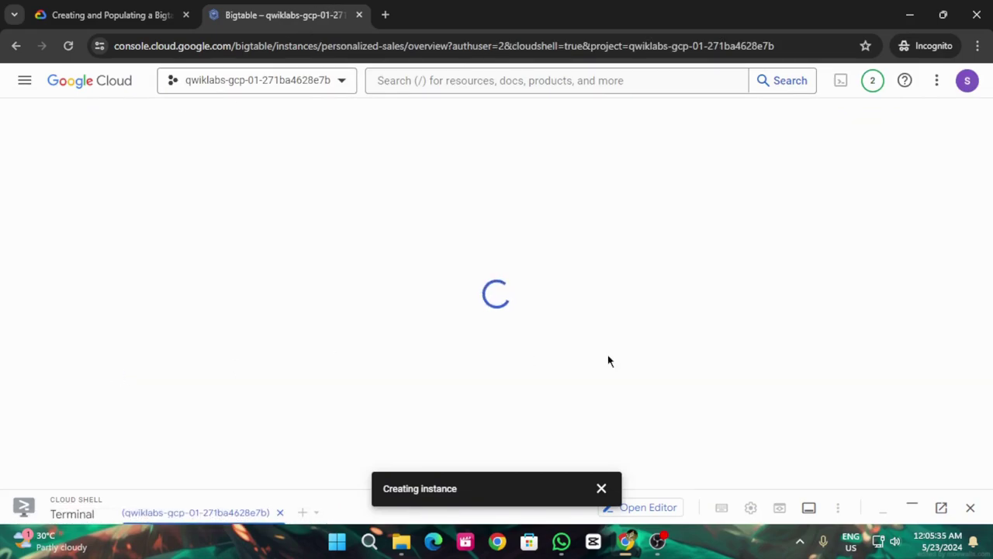
left_click(601, 488)
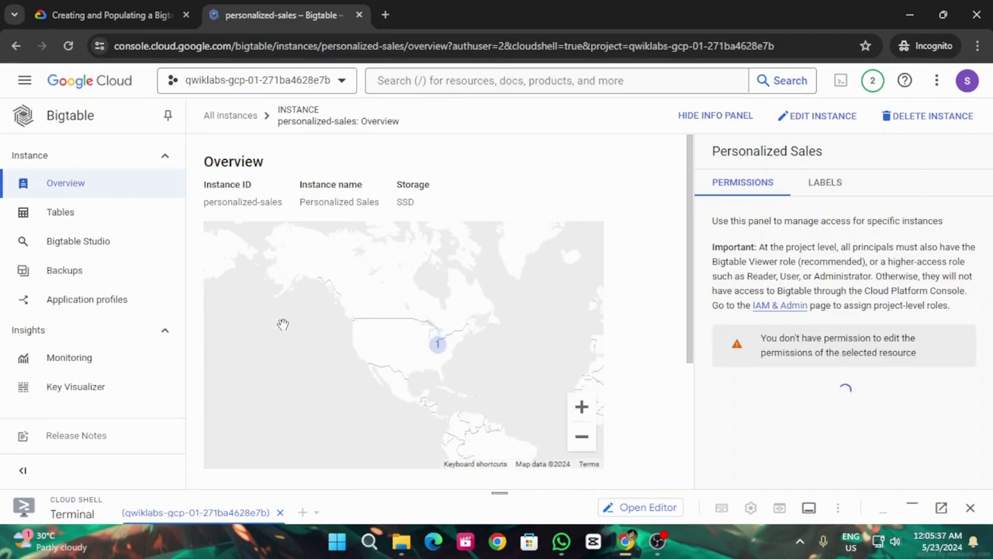
left_click(56, 220)
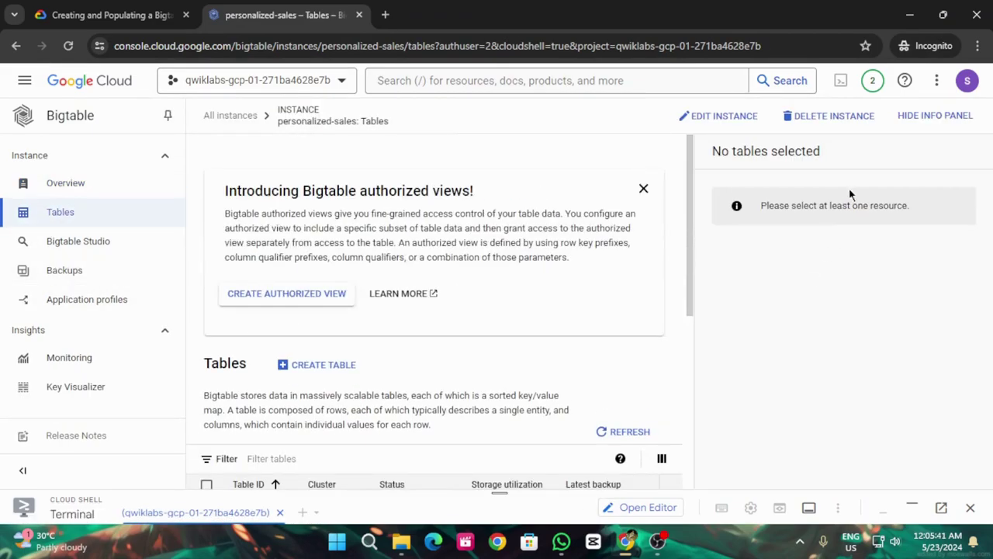
left_click(916, 117)
scroll(543, 303, "down", 1)
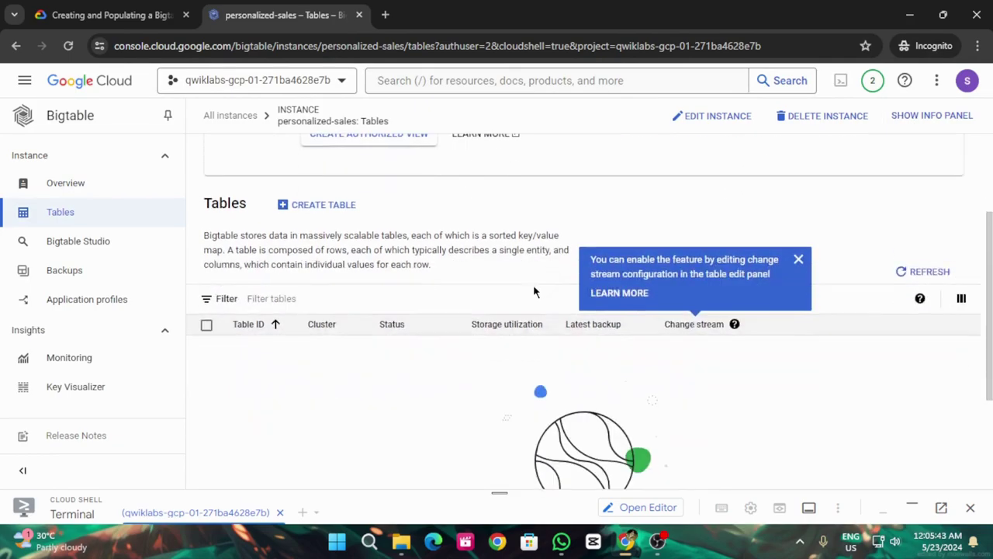
Step: Copy the table ID from the lab's Task 2 and start a new table with the ID "UserSessions"
left_click(120, 9)
scroll(394, 299, "down", 2)
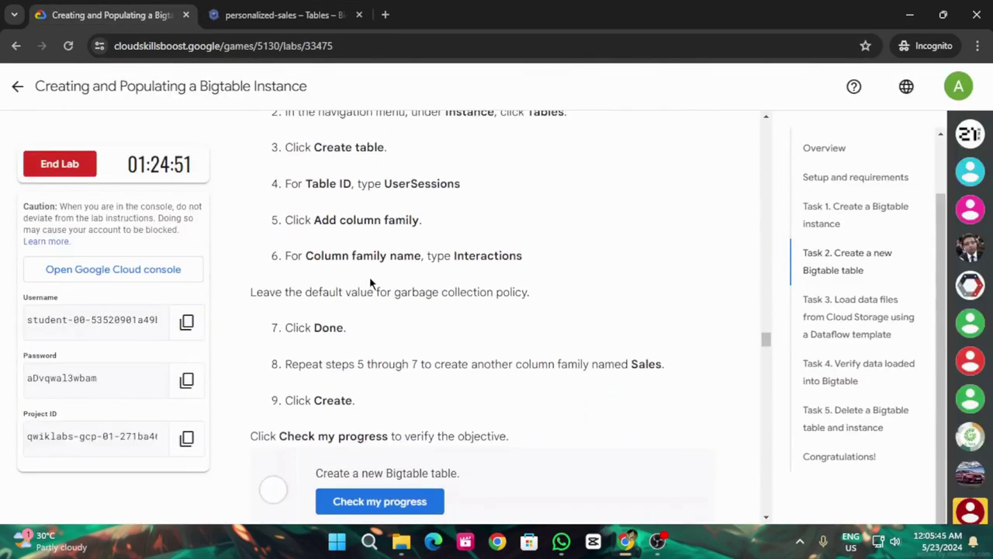
left_click_drag(385, 184, 464, 184)
key("ctrl+c")
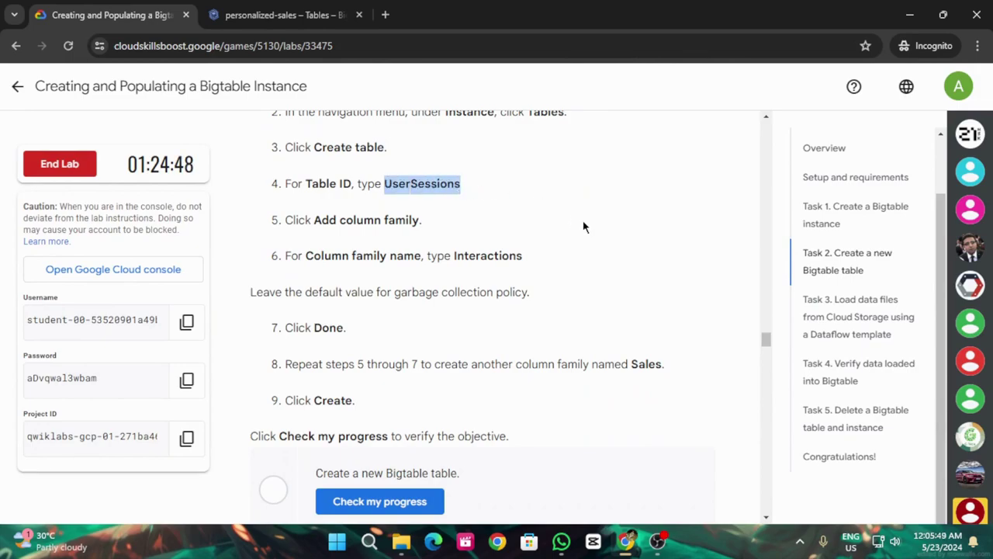
left_click(279, 14)
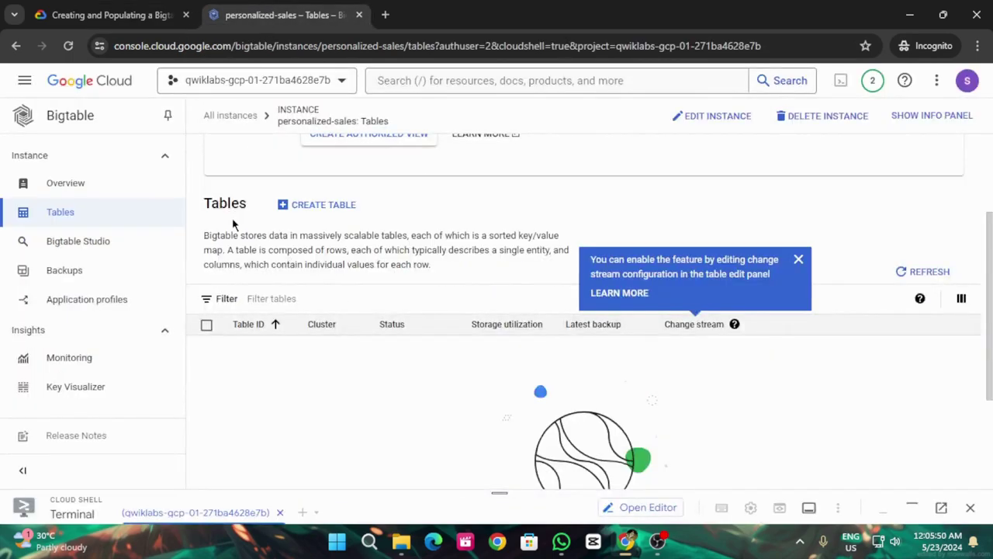
left_click(318, 204)
left_click(681, 179)
key("ctrl+v")
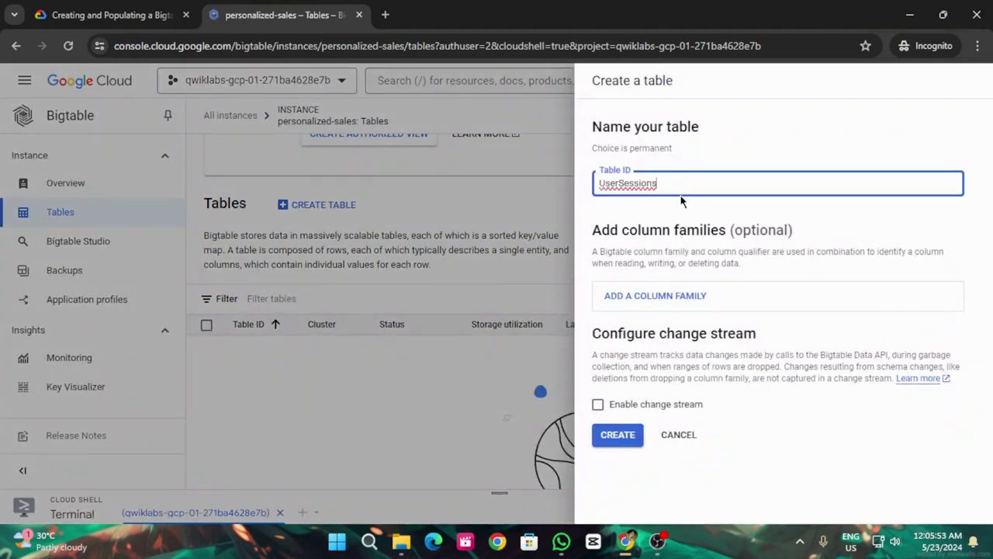
Step: Add a column family to the new table and name it "Interactions", copying the name from the lab instructions
left_click(626, 295)
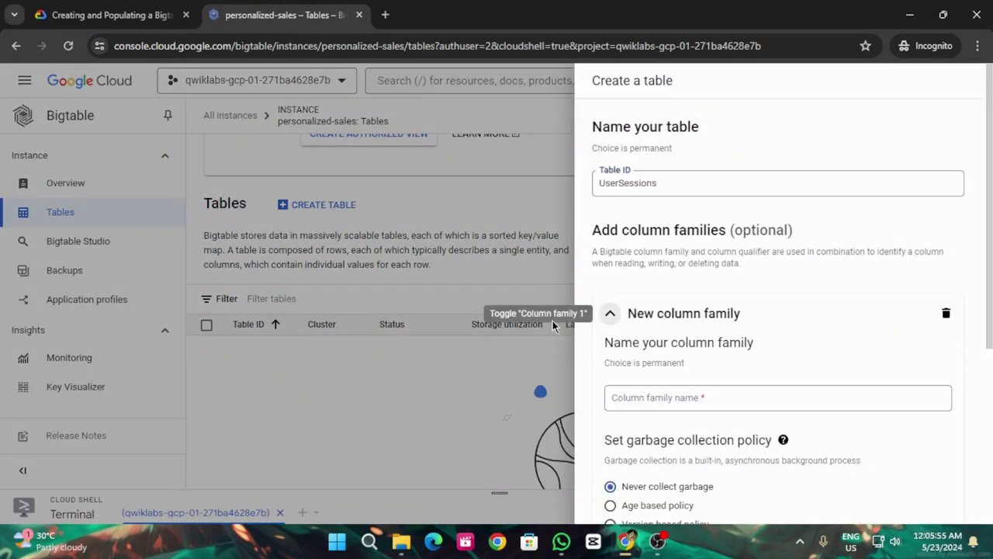
left_click(136, 6)
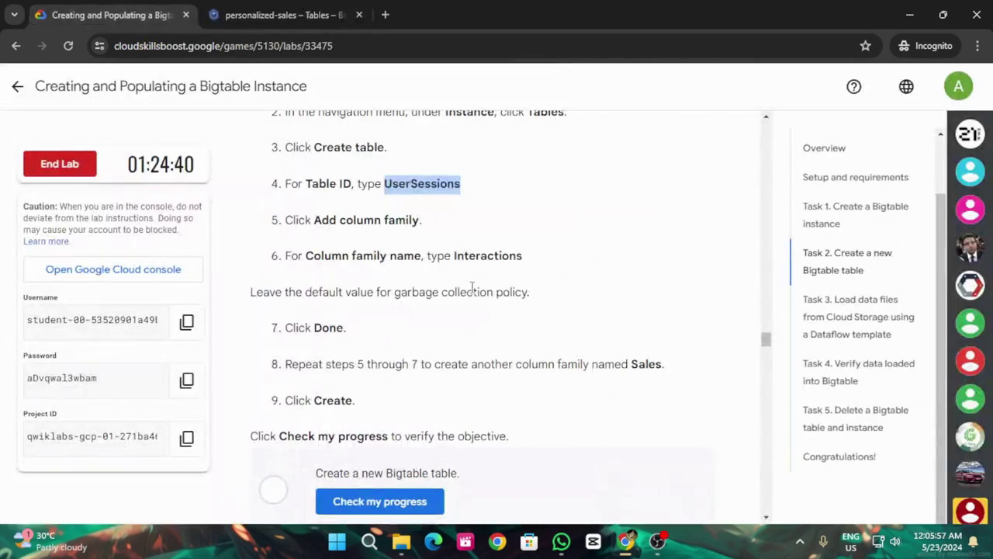
scroll(465, 256, "down", 2)
scroll(384, 179, "up", 1)
left_click_drag(456, 259, 524, 258)
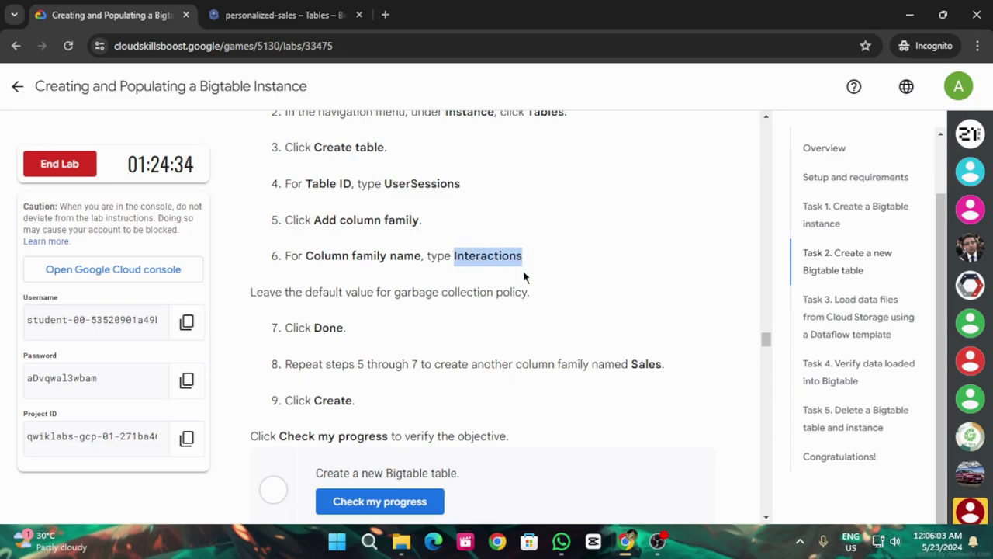
key("ctrl+c")
left_click(279, 14)
left_click(708, 398)
key("ctrl+v")
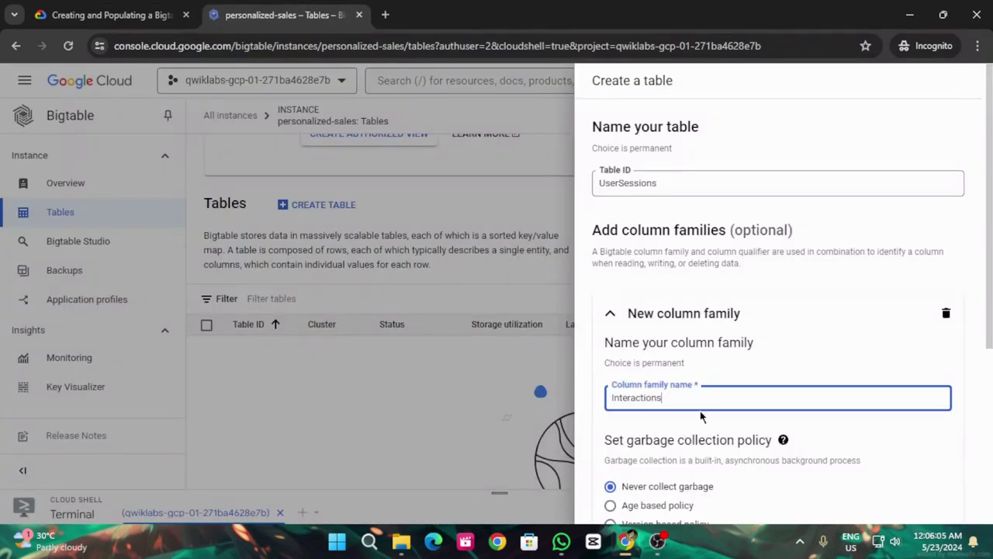
Step: Finish the Interactions column family with the default garbage collection policy, create the UserSessions table and dismiss the notification
left_click(116, 15)
scroll(506, 312, "down", 1)
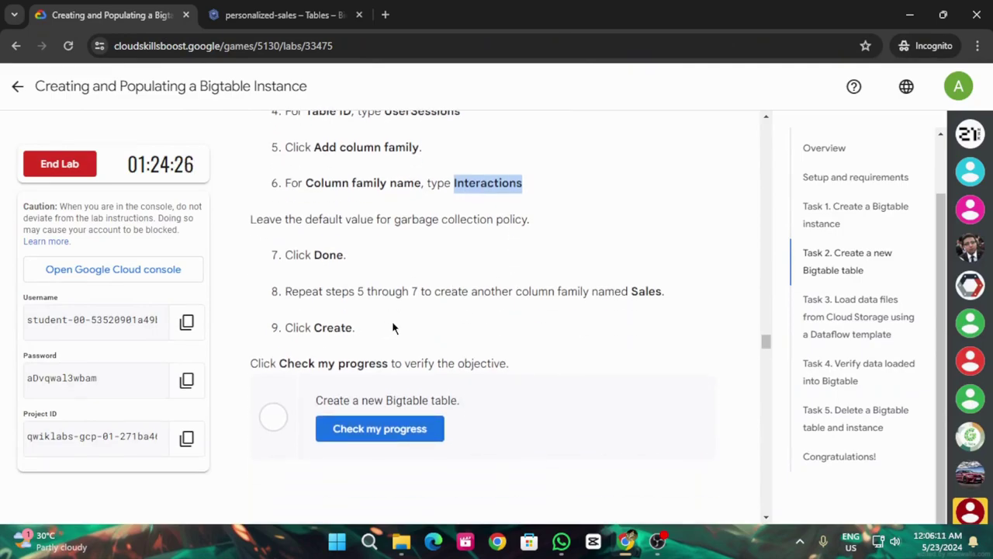
left_click(279, 15)
scroll(809, 466, "down", 4)
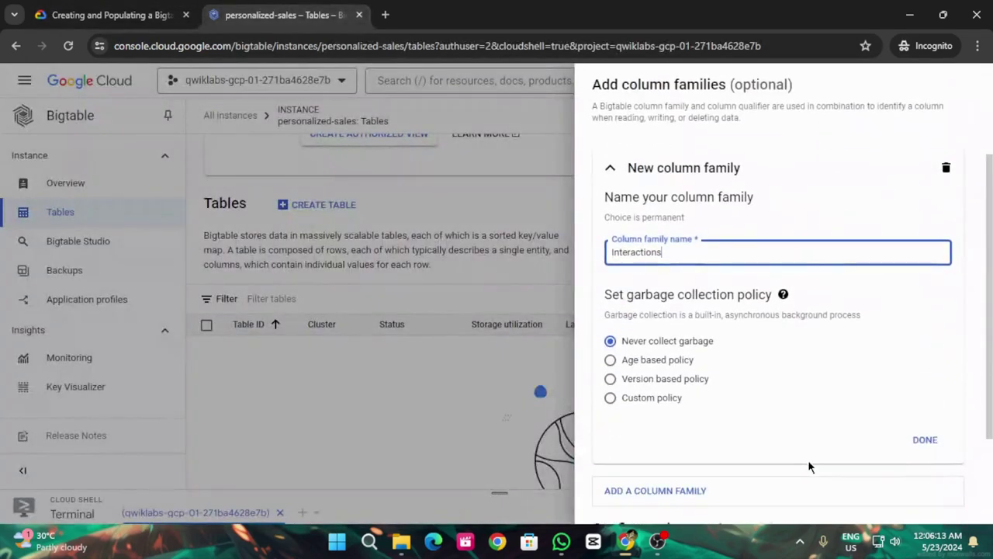
left_click(923, 304)
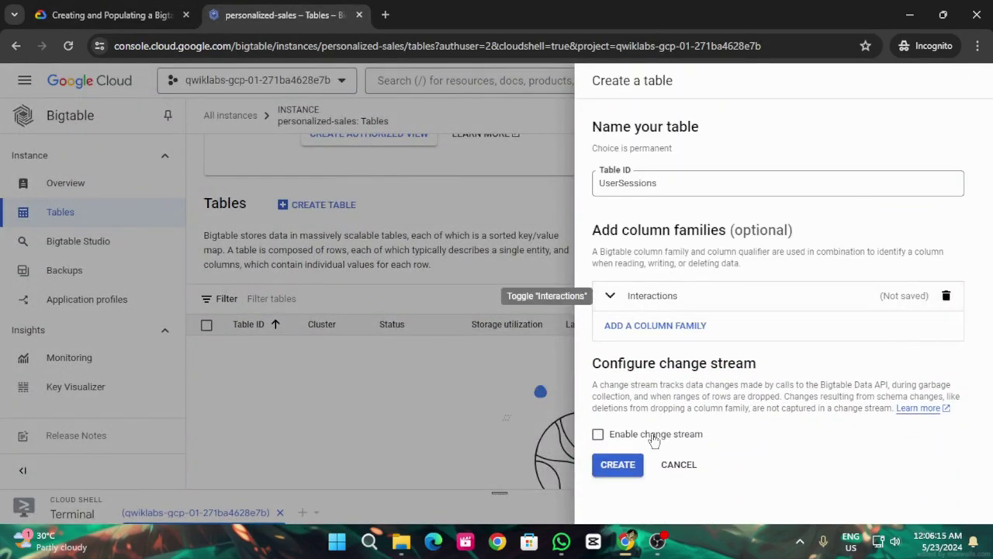
left_click(618, 465)
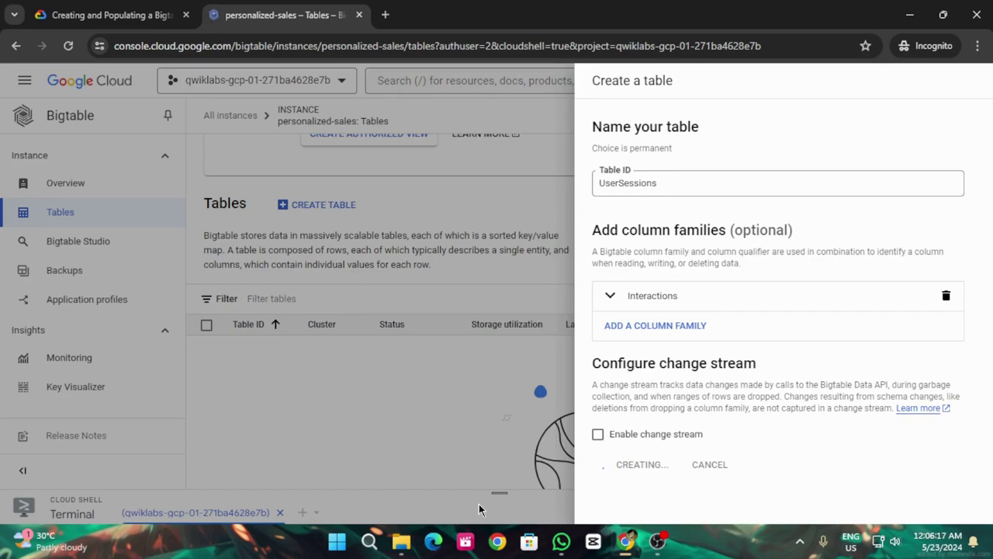
left_click(89, 9)
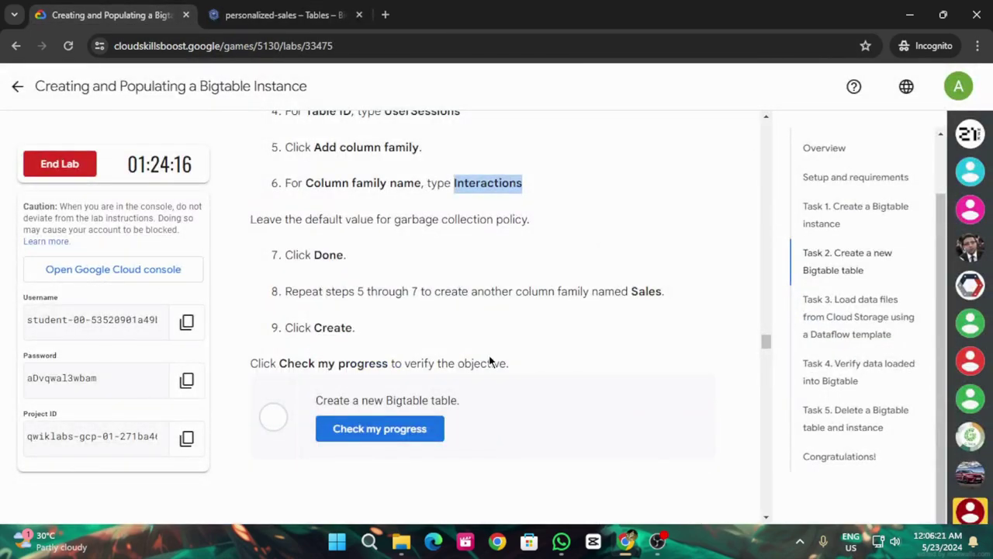
left_click(255, 9)
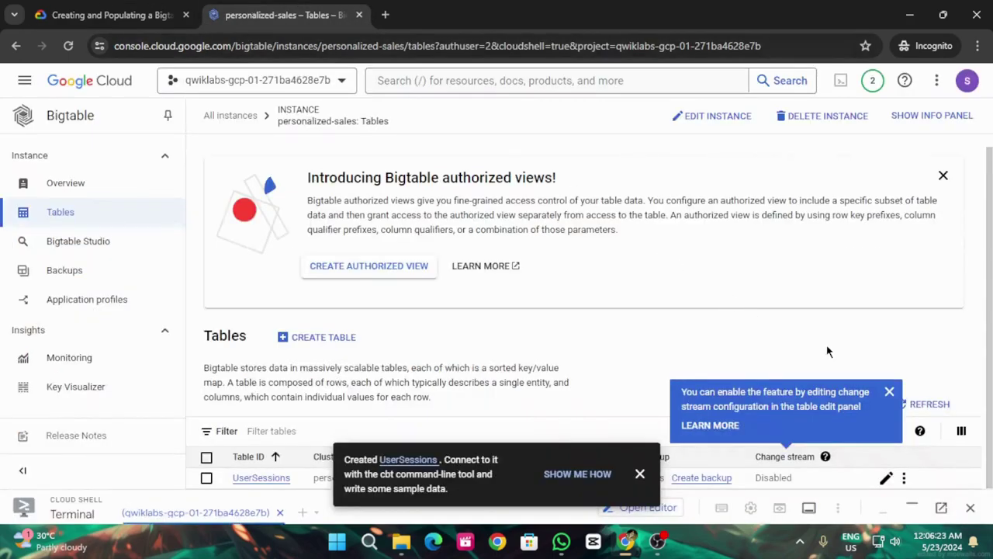
left_click(640, 473)
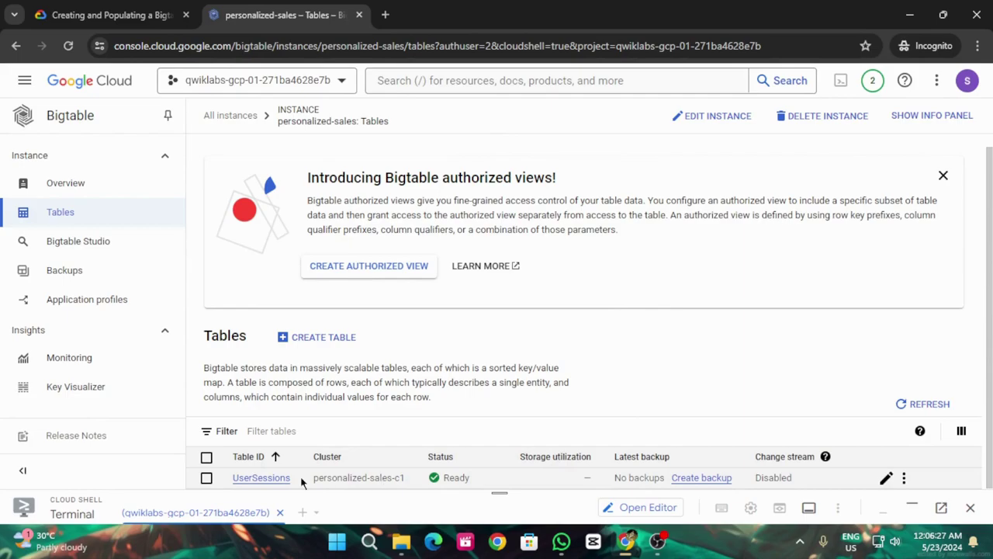
Step: Edit the UserSessions table to add a second column family named "Sales", copied from the lab instructions, and save the table
left_click(886, 477)
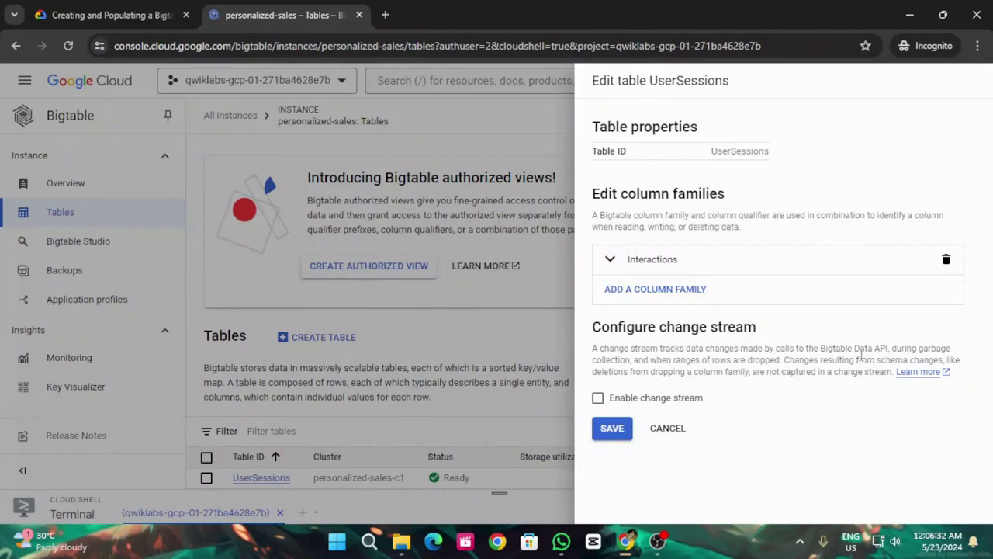
left_click(653, 292)
left_click(141, 6)
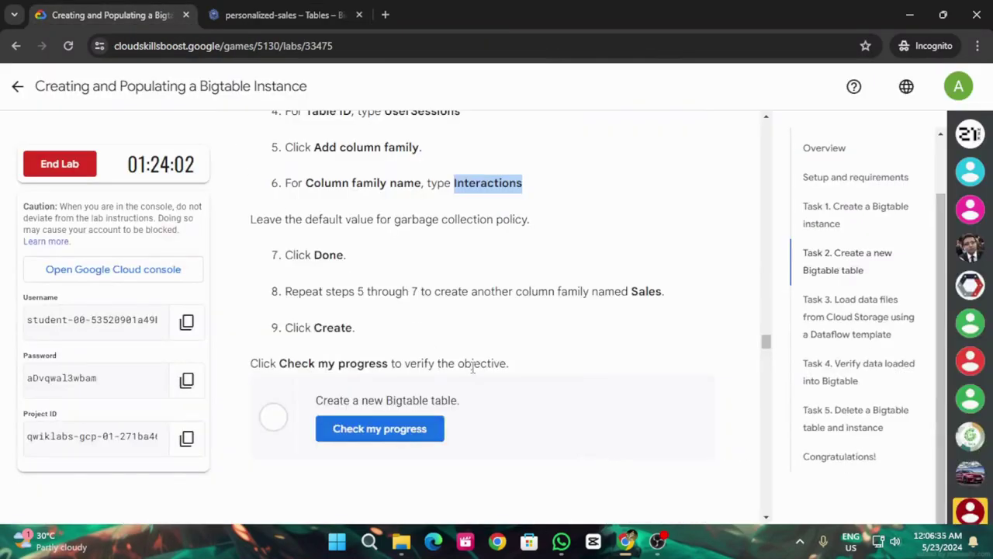
left_click_drag(627, 291, 662, 293)
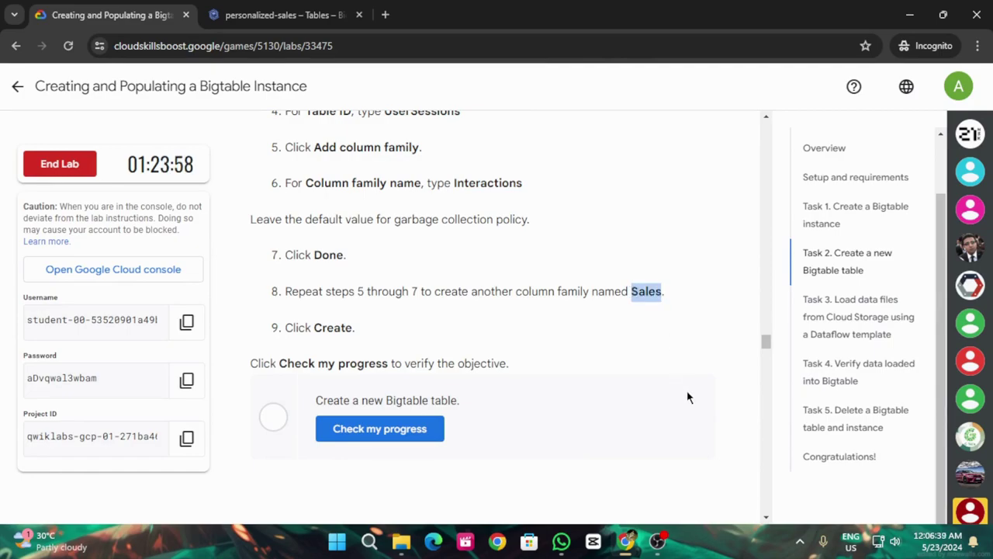
left_click(283, 15)
left_click(656, 390)
key("ctrl+v")
scroll(723, 421, "down", 3)
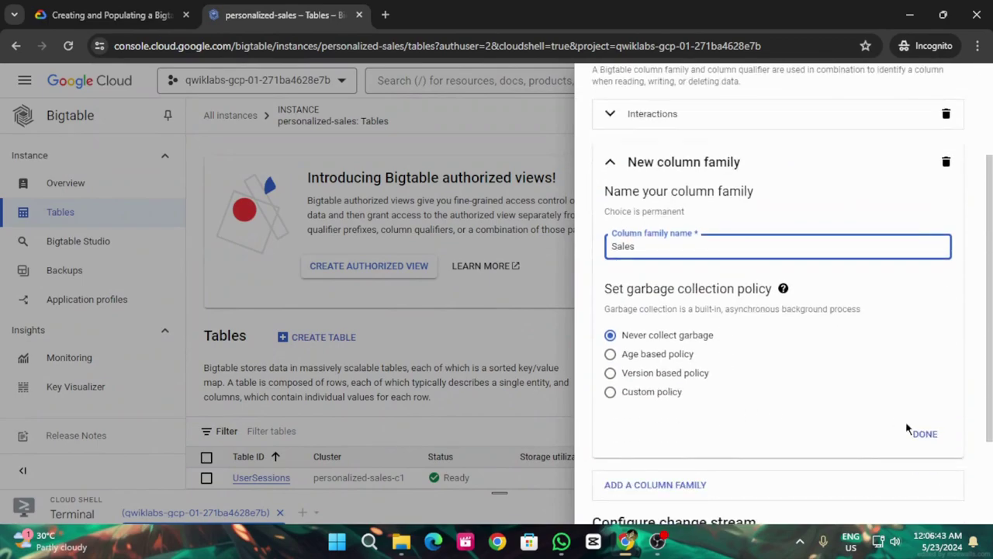
left_click(931, 434)
left_click(605, 461)
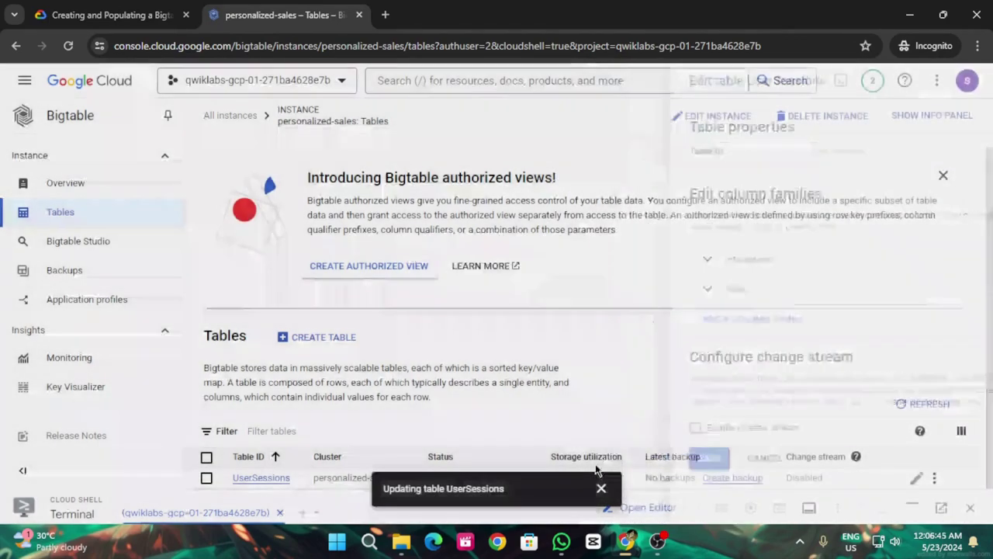
Step: Run the lab's progress check for "Create a new Bigtable table" and copy the project ID for Task 3
left_click(136, 8)
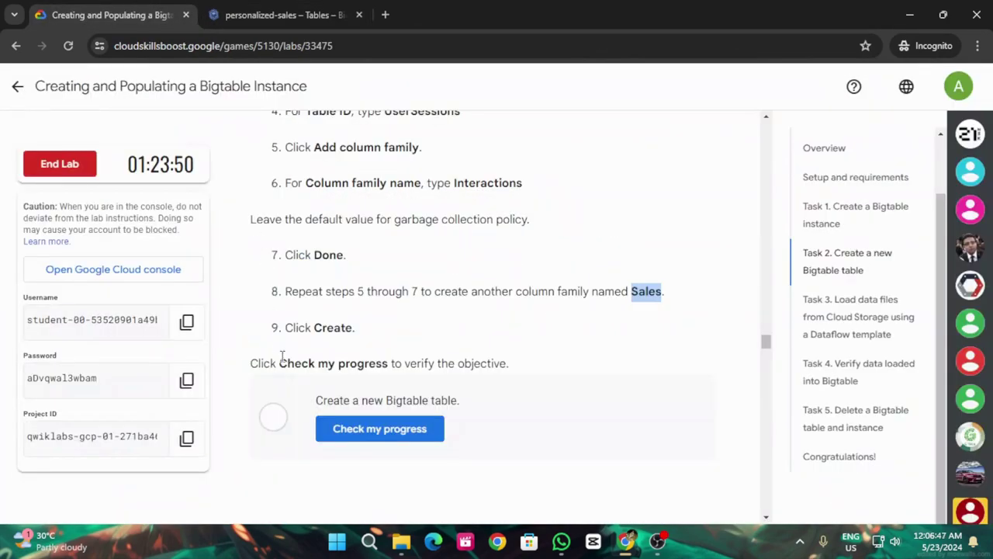
left_click(387, 428)
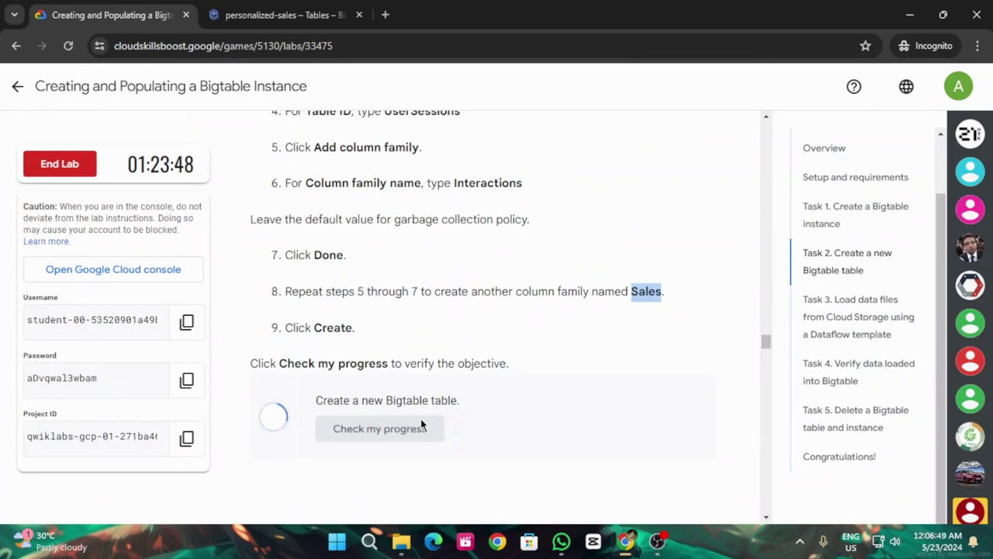
scroll(450, 385, "down", 6)
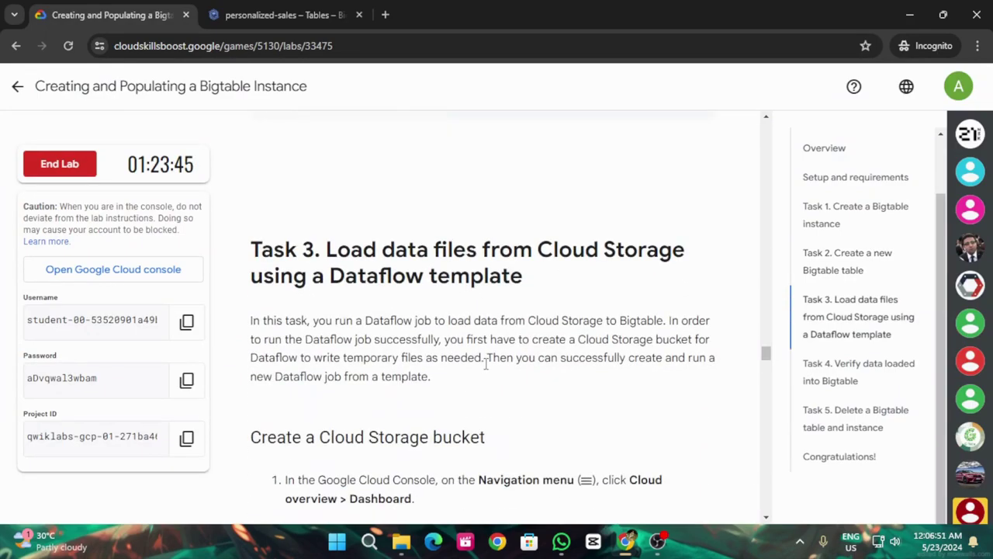
scroll(487, 363, "down", 2)
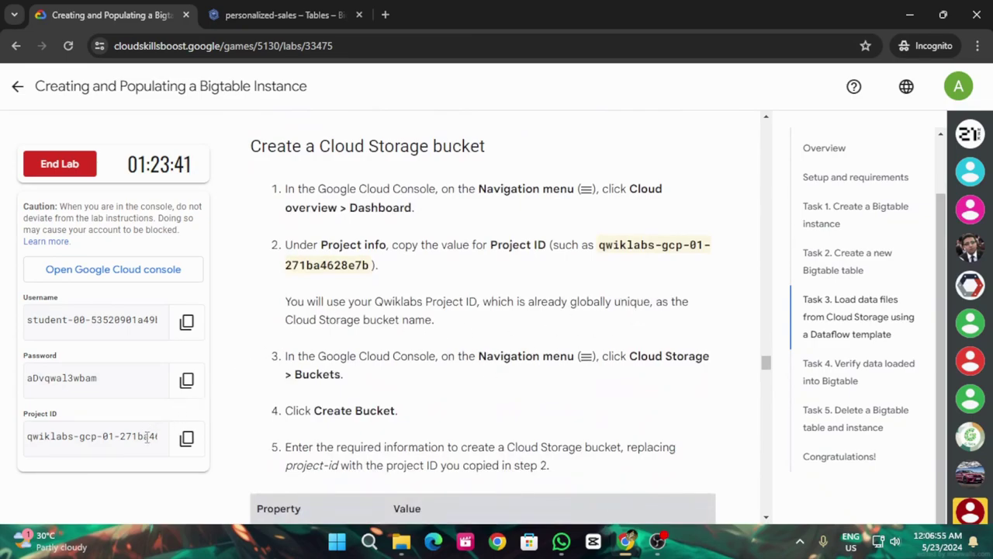
left_click(186, 437)
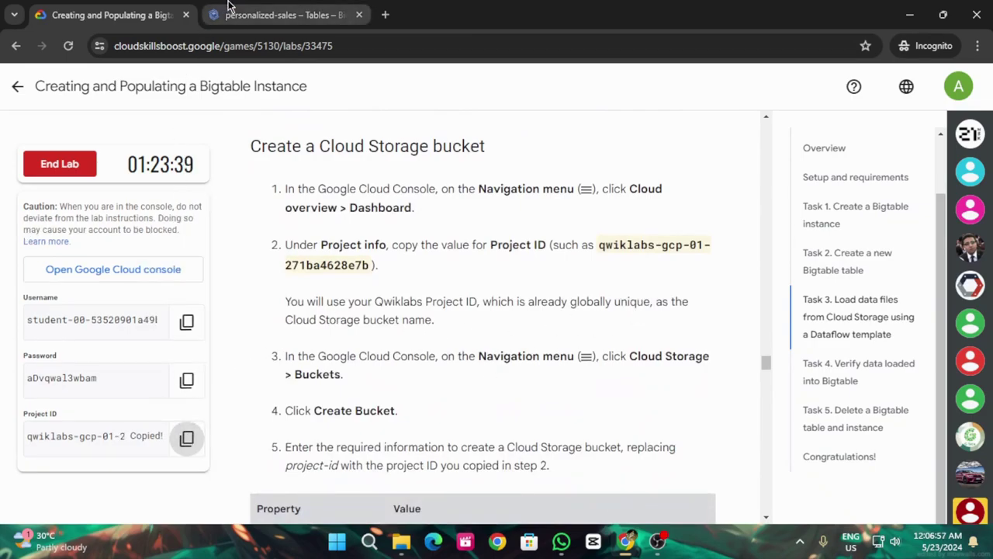
Step: Search the Google Cloud console for "cloud sto" and open the Cloud Storage Buckets page
left_click(250, 17)
left_click(458, 84)
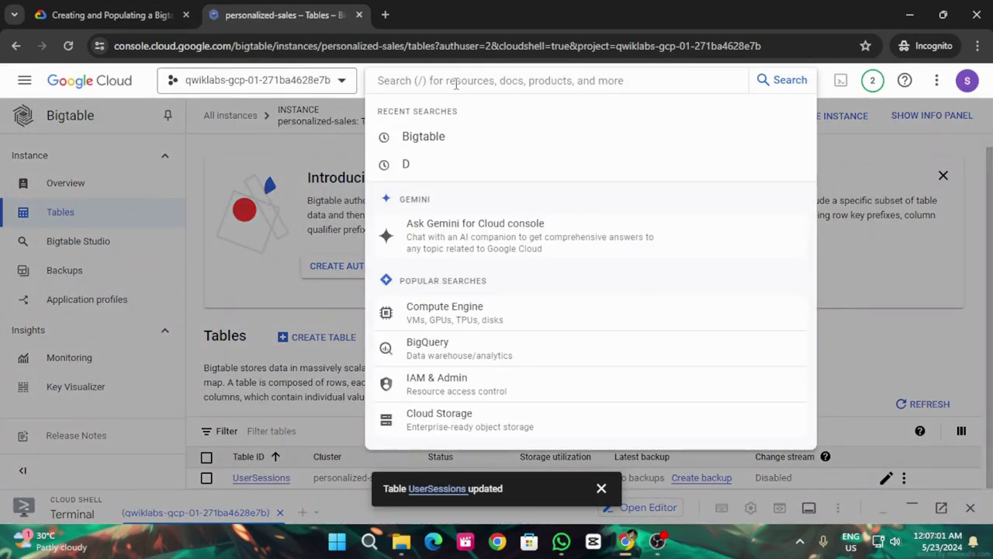
type("clo")
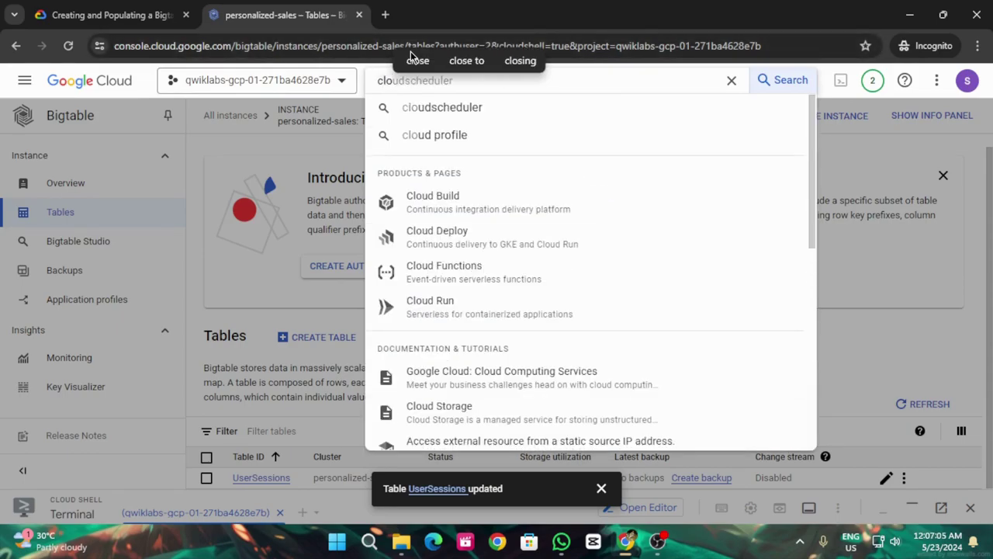
type("ud sto")
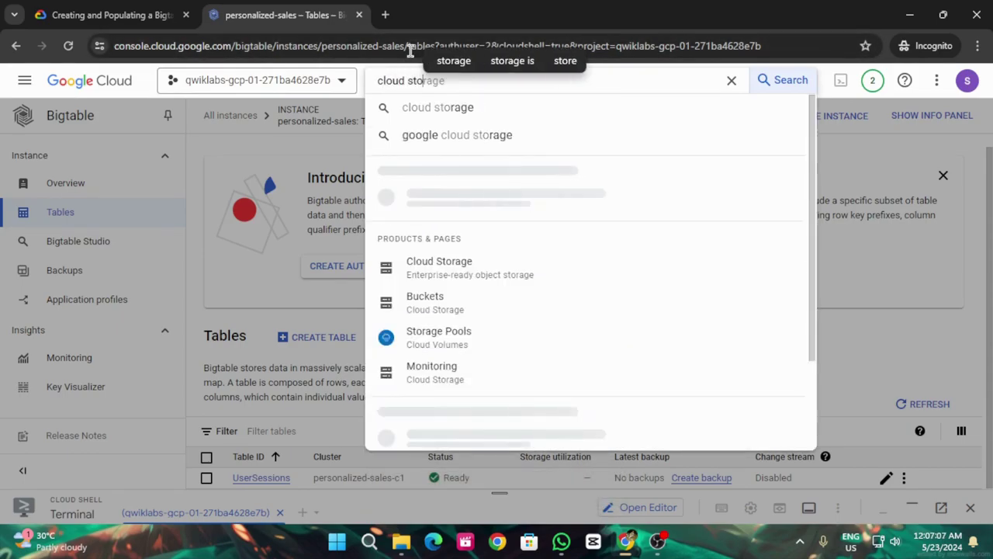
left_click(461, 203)
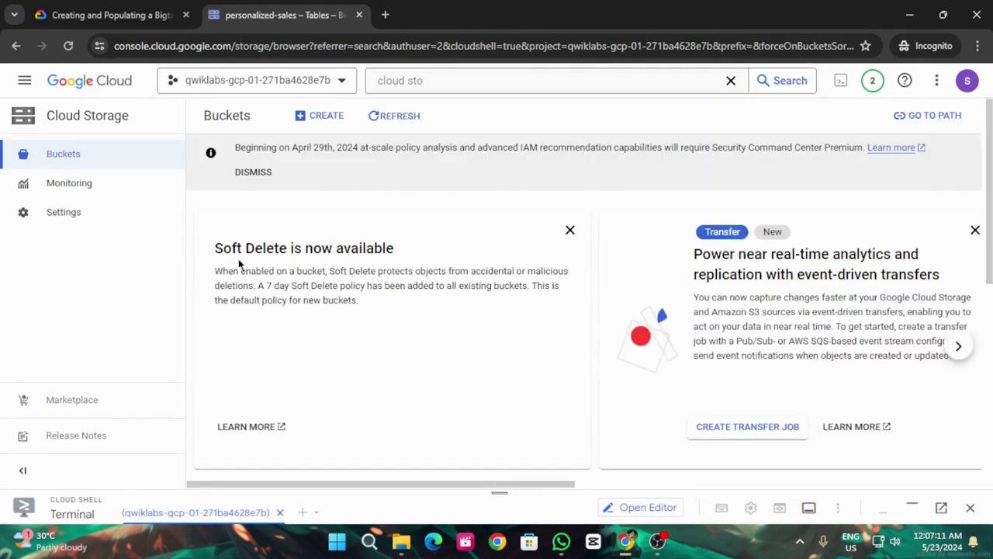
left_click(68, 159)
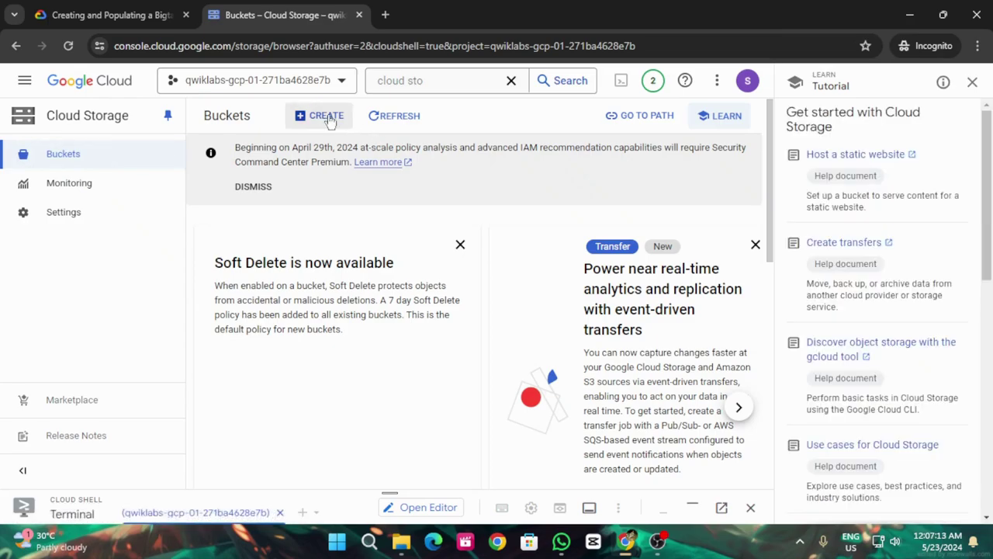
Step: Start a new bucket named with the copied project ID, qwiklabs-gcp-01-271ba4628e7b, and continue to its location settings
left_click(326, 116)
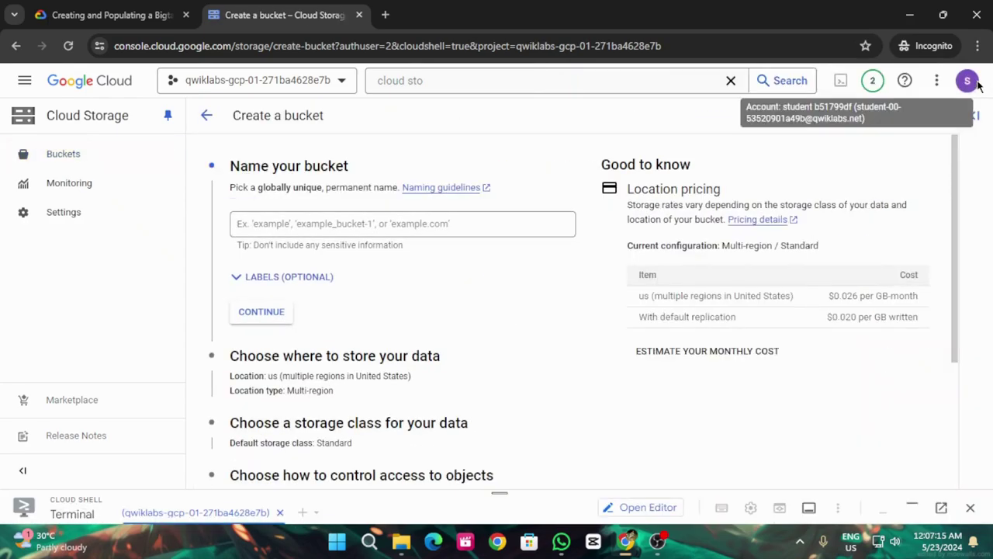
left_click(328, 223)
key("ctrl+v")
left_click(287, 313)
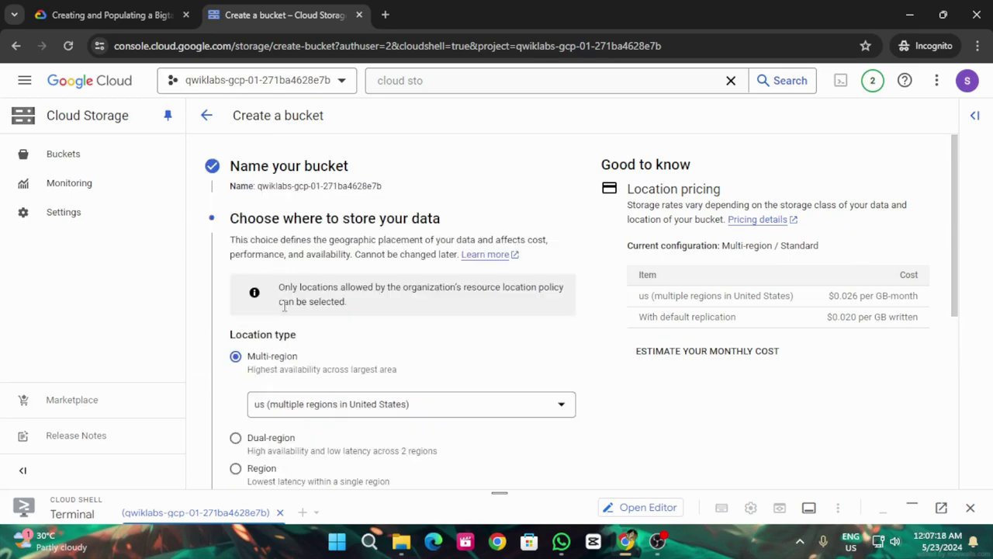
Step: Compare the lab's required bucket location type, location and remaining parameters with the bucket creation form
left_click(95, 9)
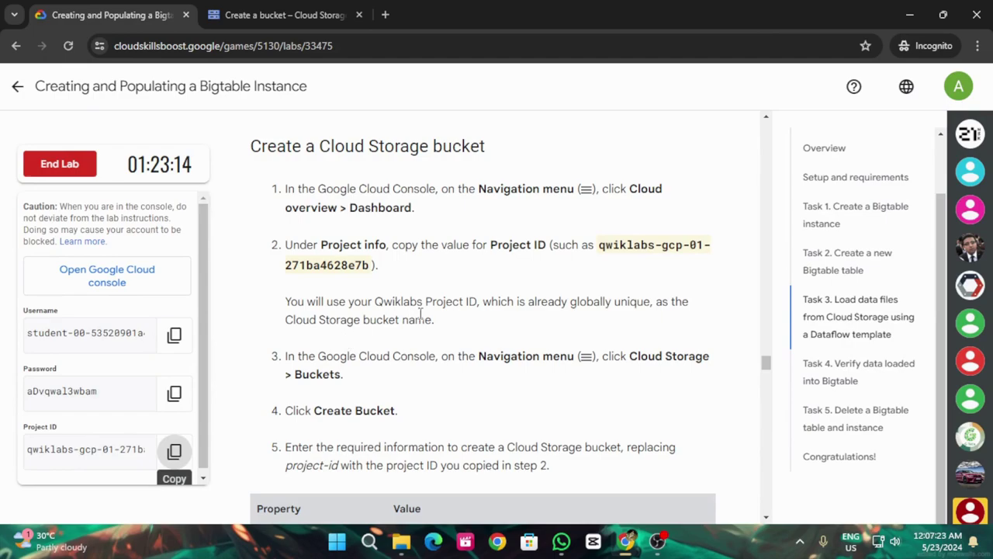
scroll(378, 349, "down", 2)
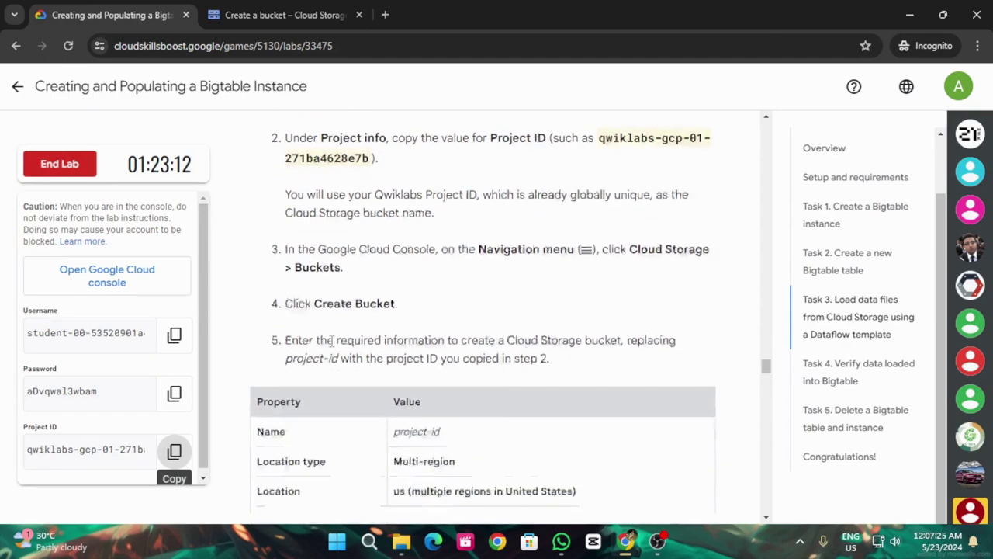
scroll(615, 228, "down", 1)
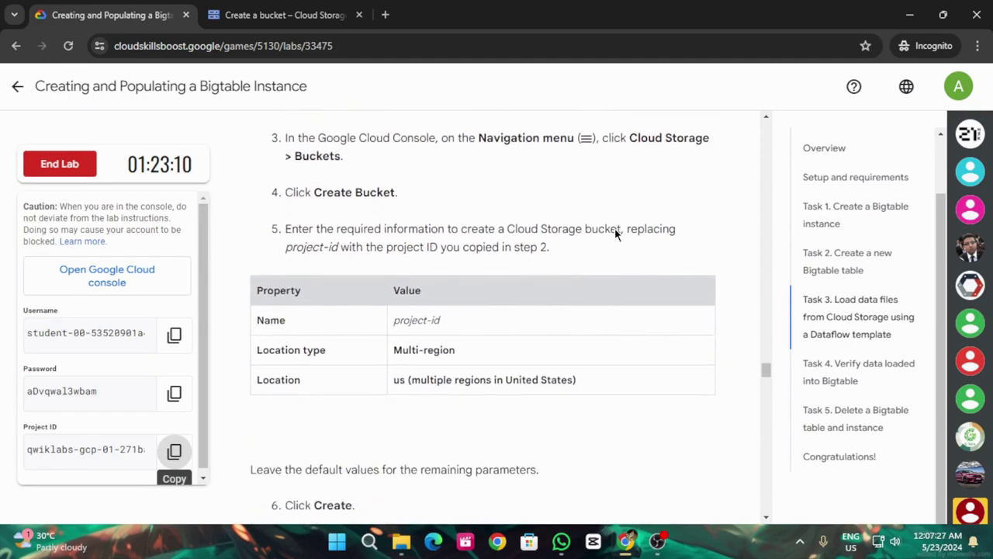
left_click(293, 9)
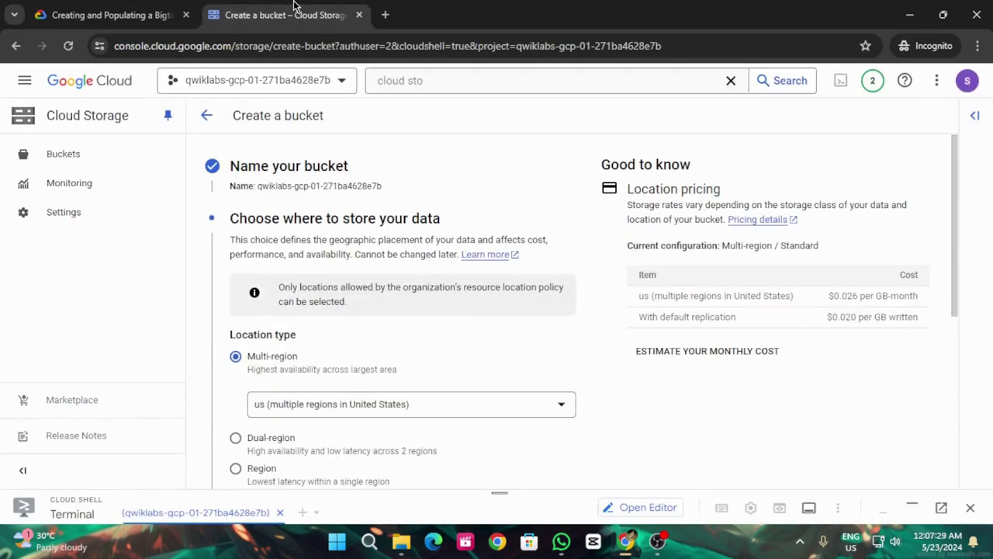
scroll(337, 260, "down", 1)
left_click(109, 15)
scroll(388, 372, "down", 2)
scroll(388, 372, "up", 2)
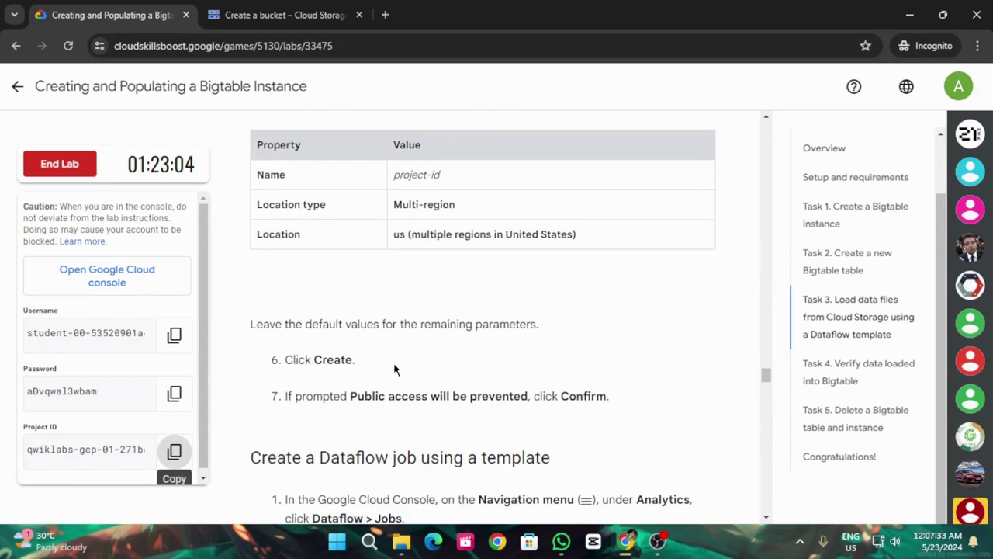
scroll(355, 367, "down", 1)
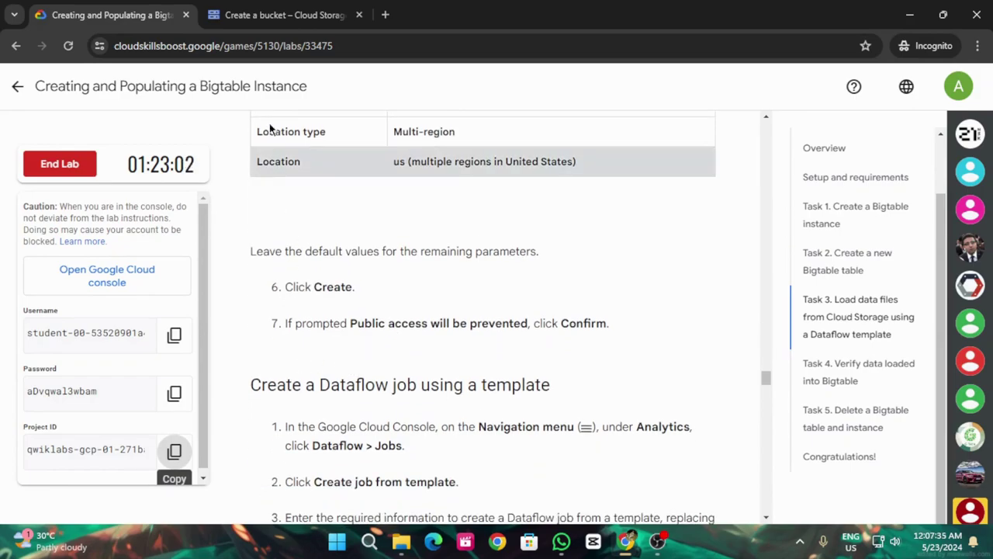
Step: Create the bucket with the remaining default settings and confirm enforcing public access prevention, as the lab instructs
left_click(237, 14)
scroll(309, 398, "down", 3)
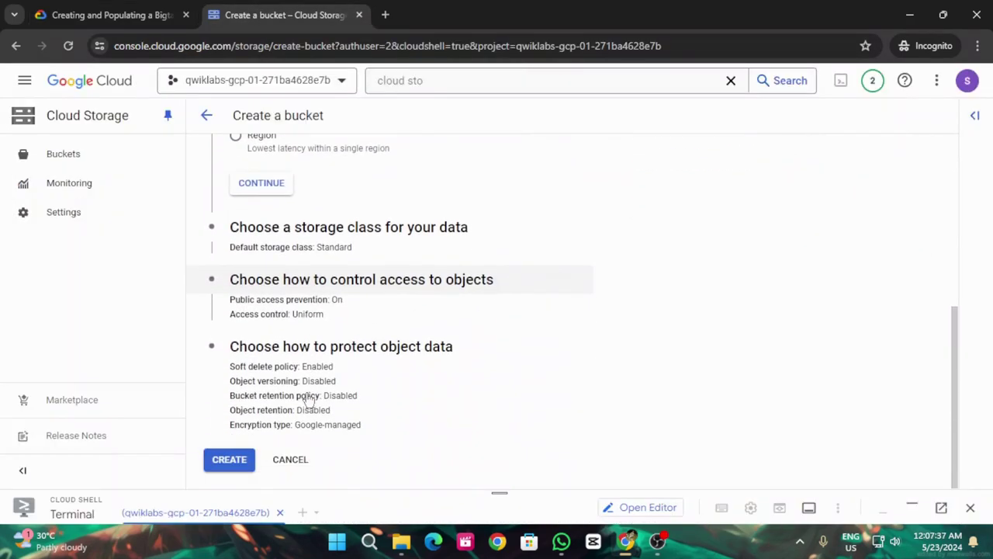
left_click(229, 459)
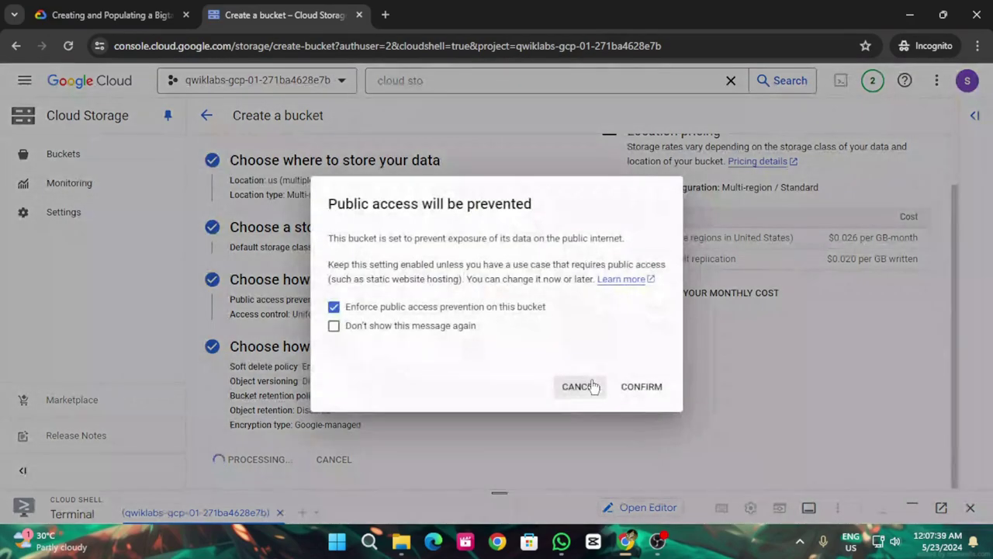
left_click(79, 15)
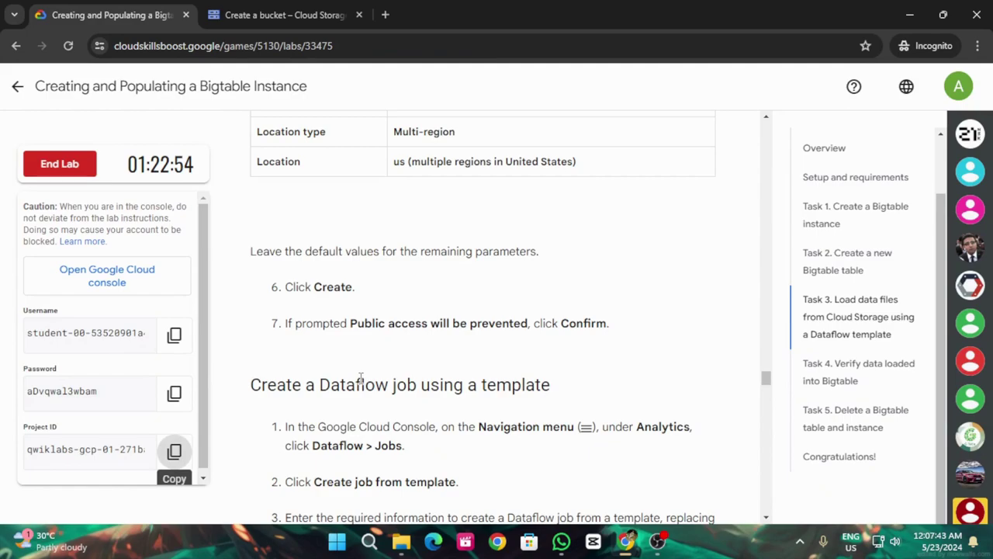
left_click(284, 11)
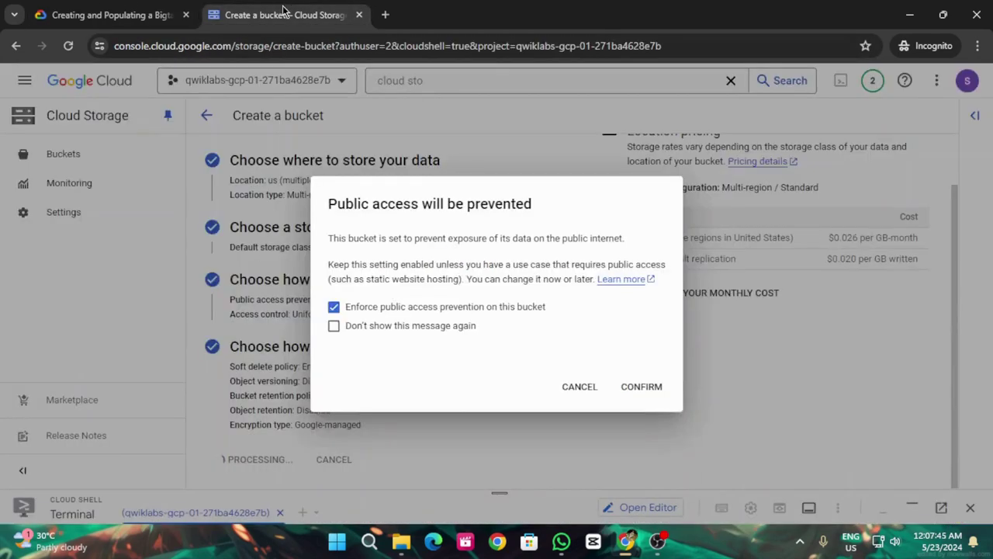
left_click(640, 387)
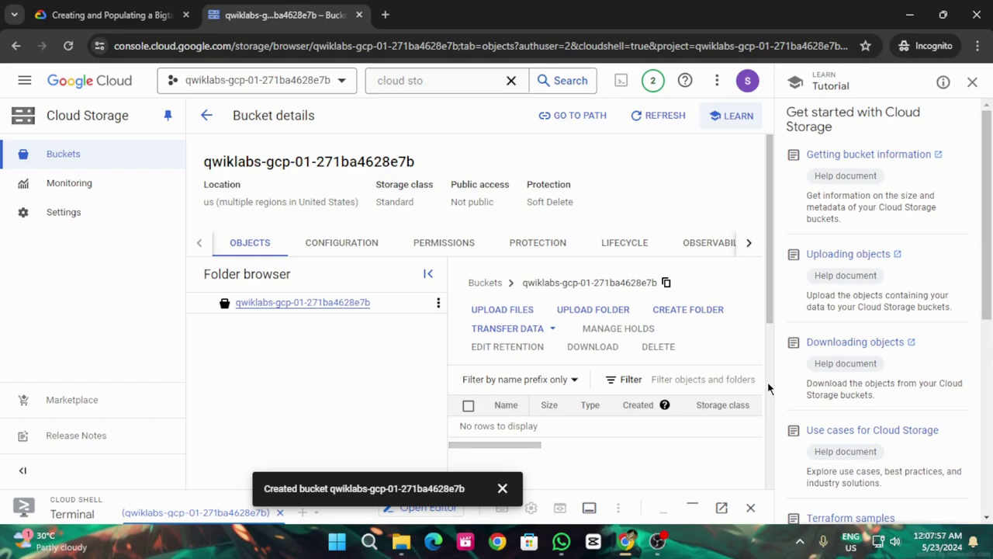
Step: Find the lab's instructions for creating a Dataflow job from a template and copy the product name "Dataflow"
left_click(101, 14)
scroll(391, 396, "down", 3)
scroll(401, 359, "up", 6)
scroll(402, 359, "down", 3)
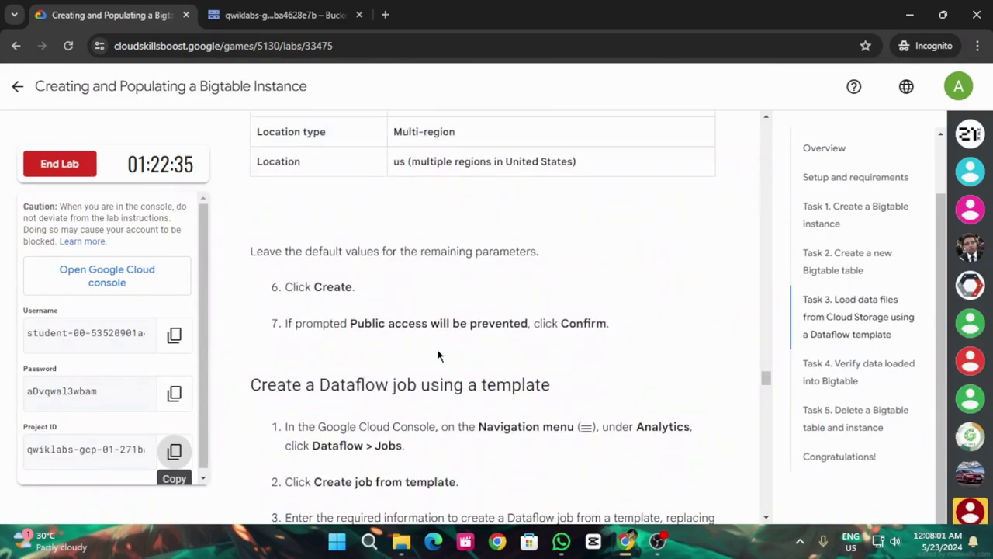
scroll(439, 353, "down", 3)
scroll(445, 349, "up", 1)
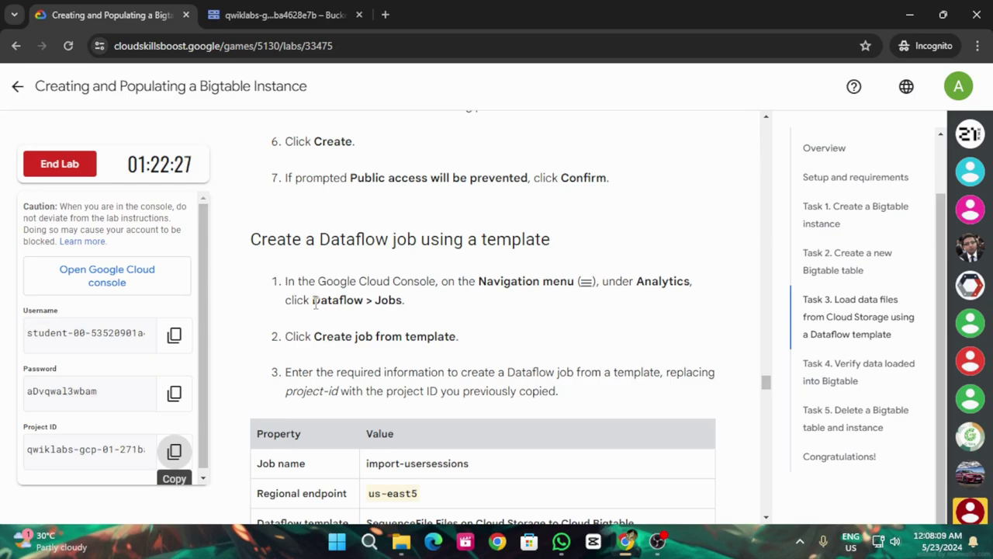
left_click_drag(312, 301, 361, 304)
key("ctrl+c")
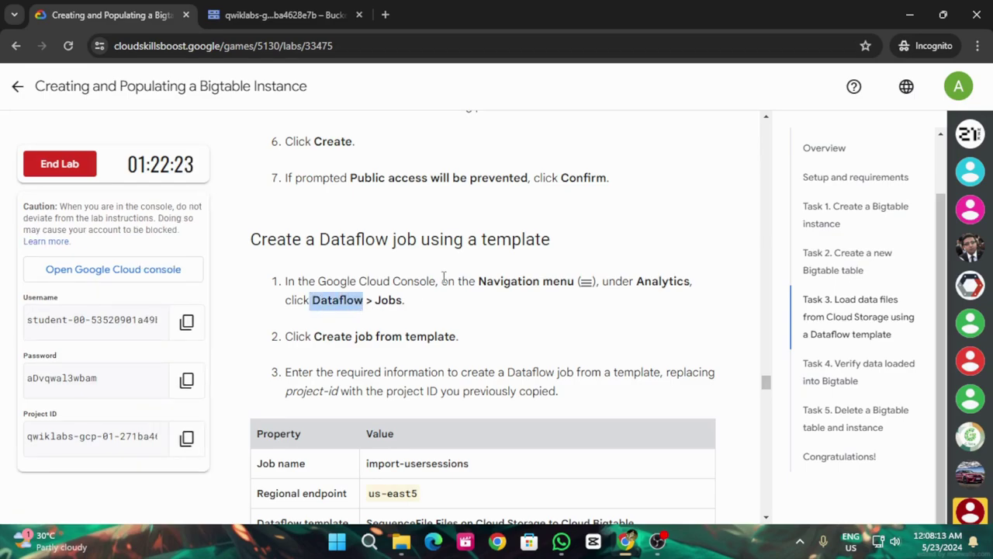
Step: Search the Google Cloud console for the copied term "Dataflow" and open the Dataflow Jobs page
left_click(267, 14)
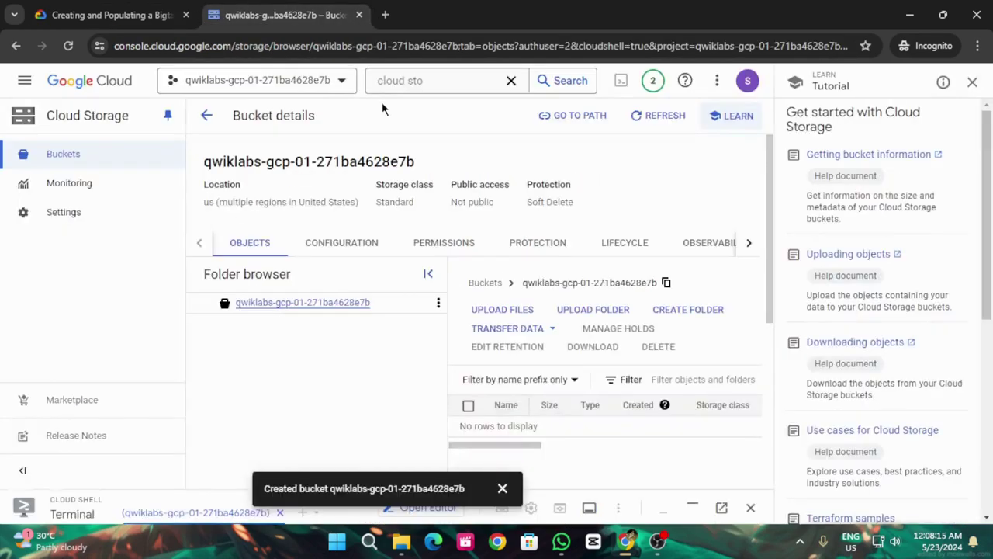
left_click(973, 83)
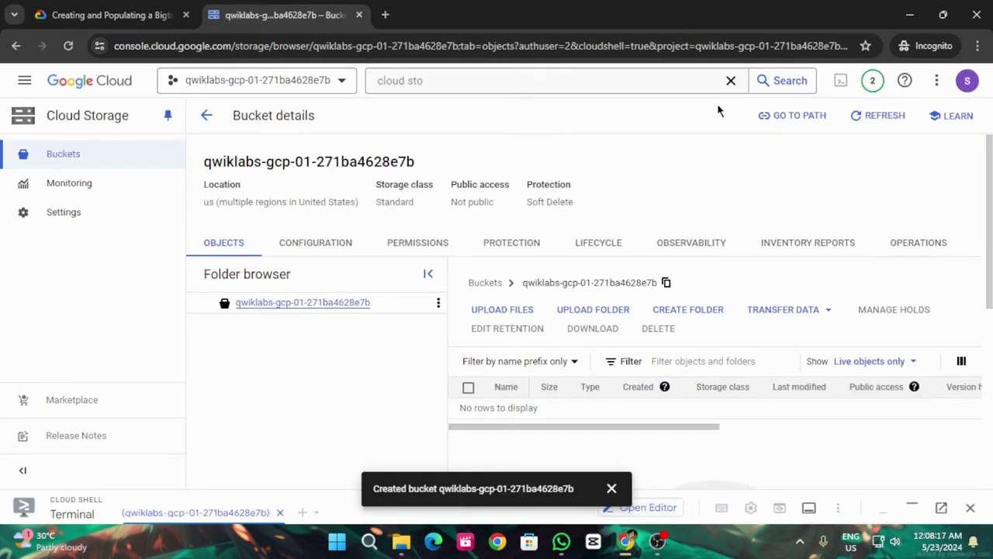
left_click(512, 80)
key("BackSpace")
key("BackSpace")
key("BackSpace")
key("BackSpace")
key("BackSpace")
key("BackSpace")
key("BackSpace")
key("BackSpace")
key("BackSpace")
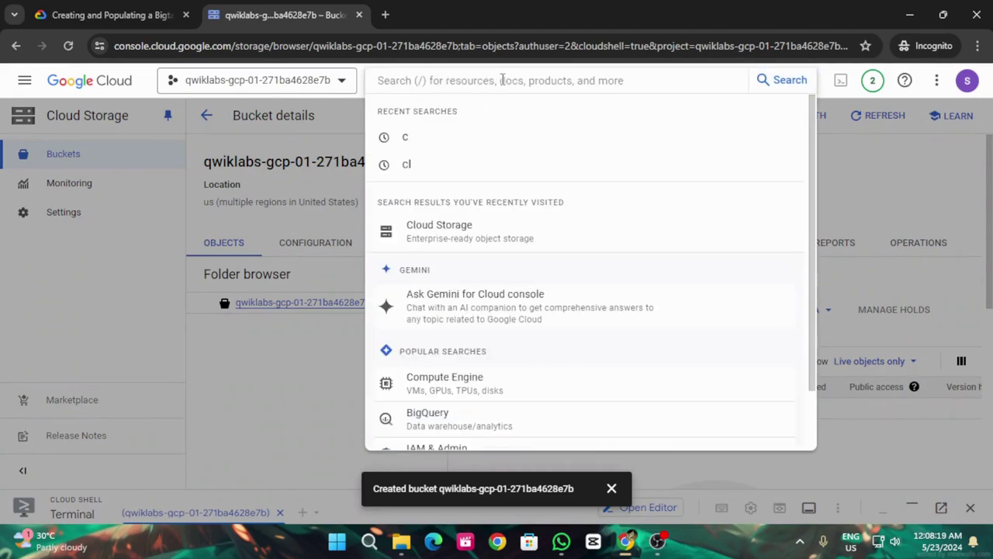
key("ctrl+v")
key("Return")
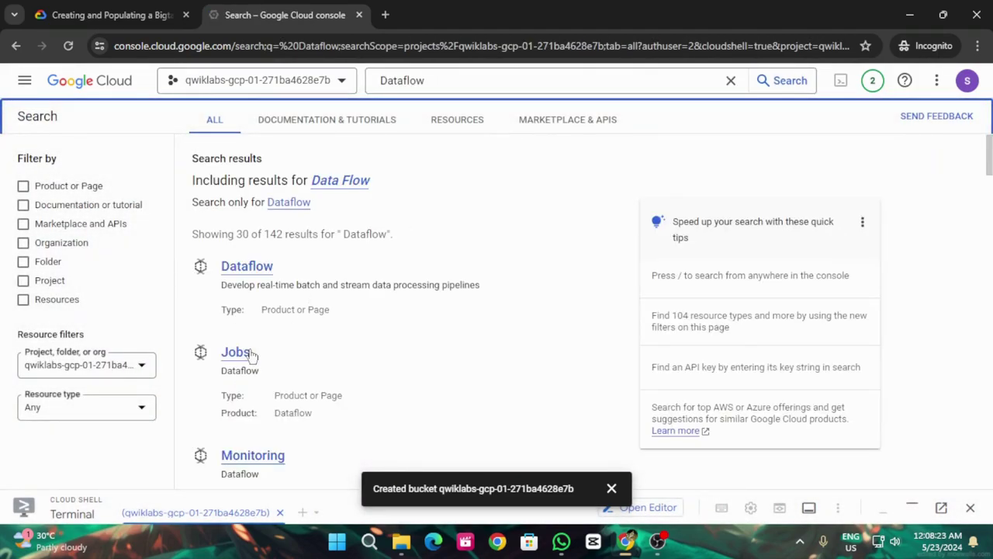
left_click(250, 353)
left_click(611, 488)
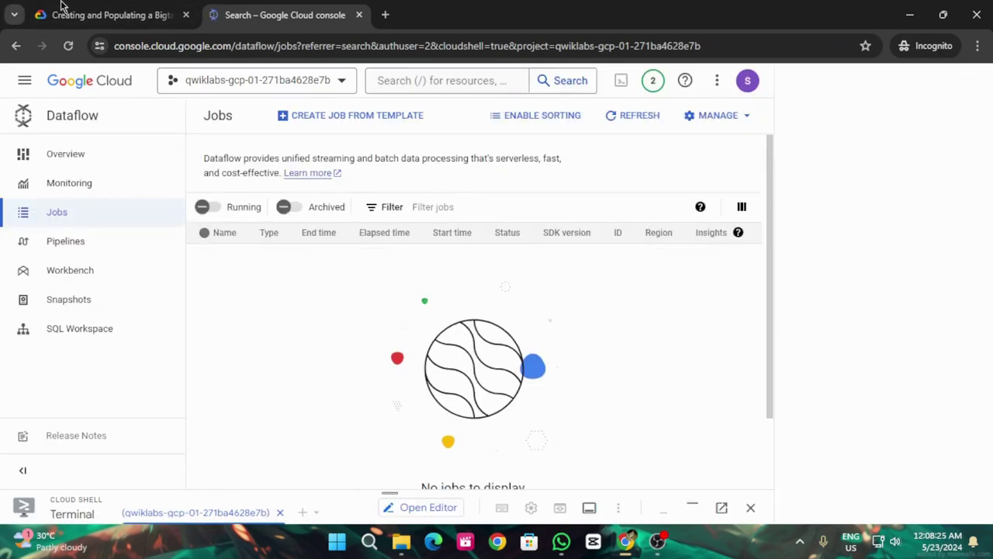
Step: Start a Dataflow job from a template, using the job name import-usersessions copied from the lab
left_click(48, 10)
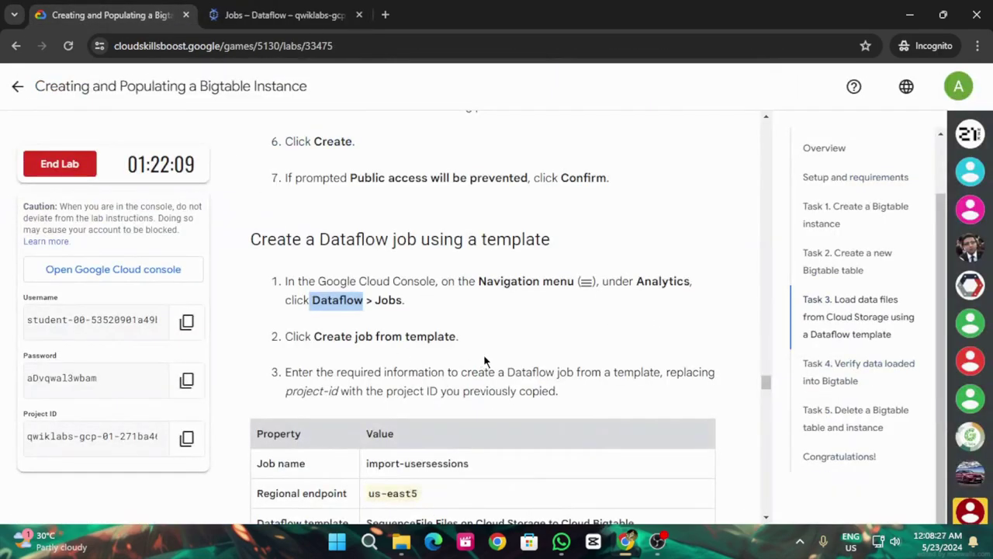
scroll(484, 353, "down", 2)
left_click_drag(364, 318, 472, 318)
key("ctrl+c")
left_click(241, 6)
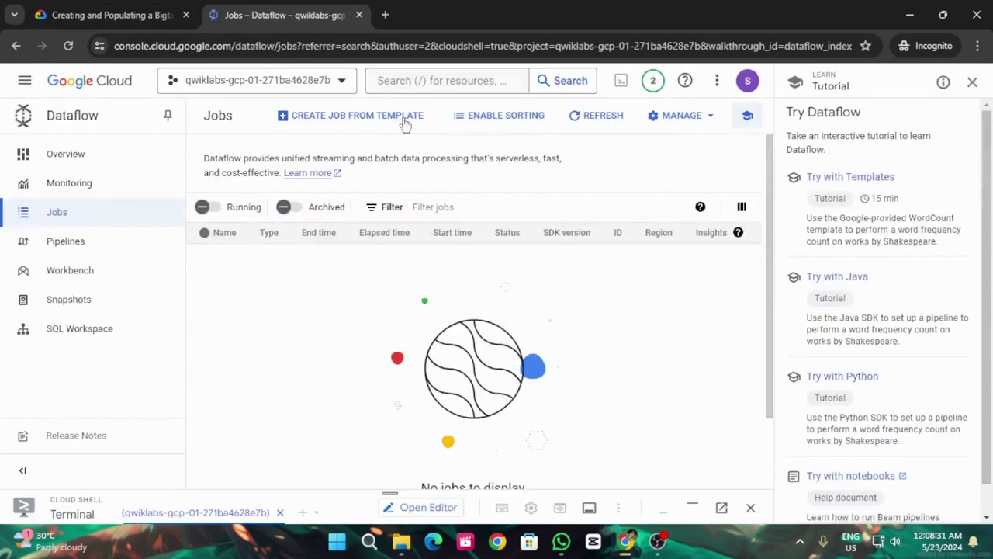
left_click(386, 116)
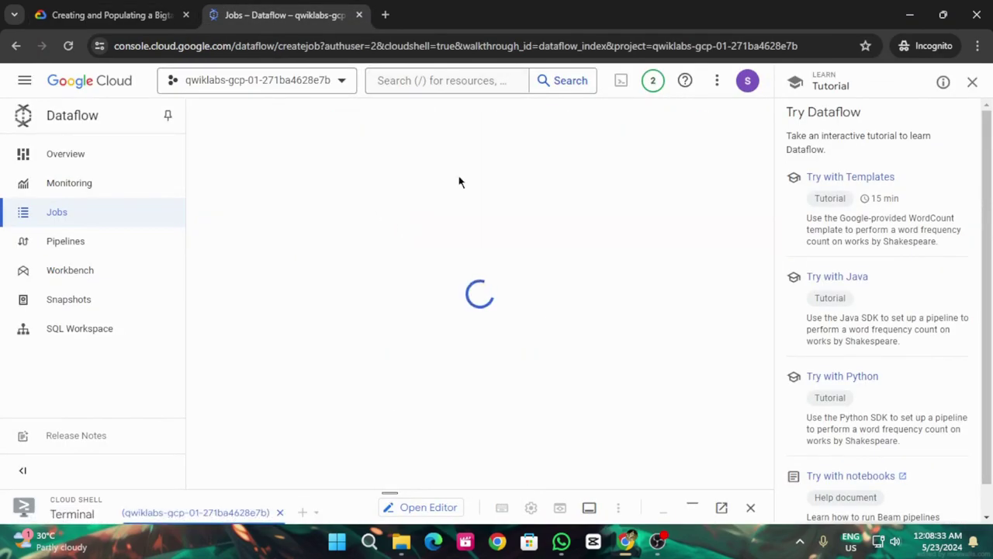
left_click(439, 166)
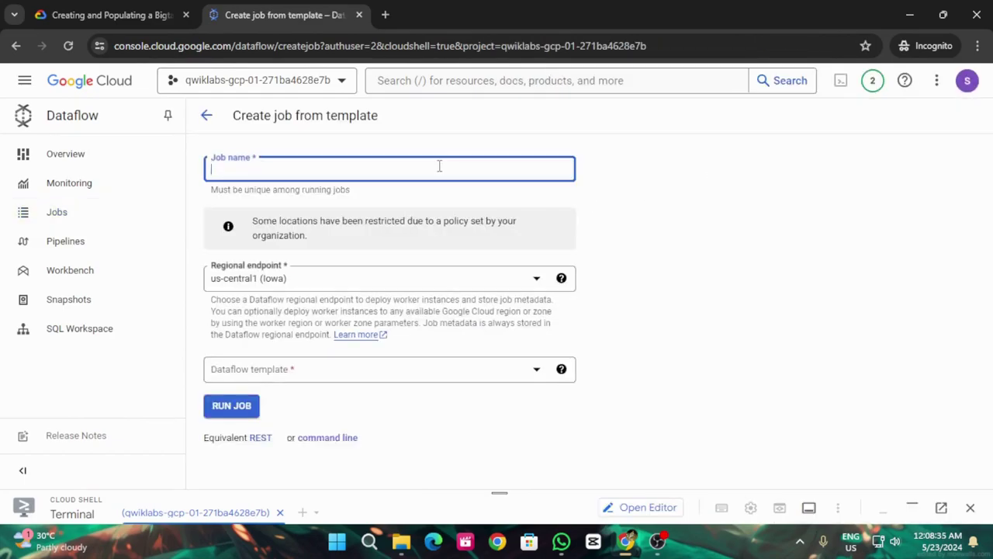
key("ctrl+v")
Step: Check the lab's regional endpoint and set the job's endpoint to us-east5 (Columbus)
left_click(129, 9)
scroll(487, 266, "down", 1)
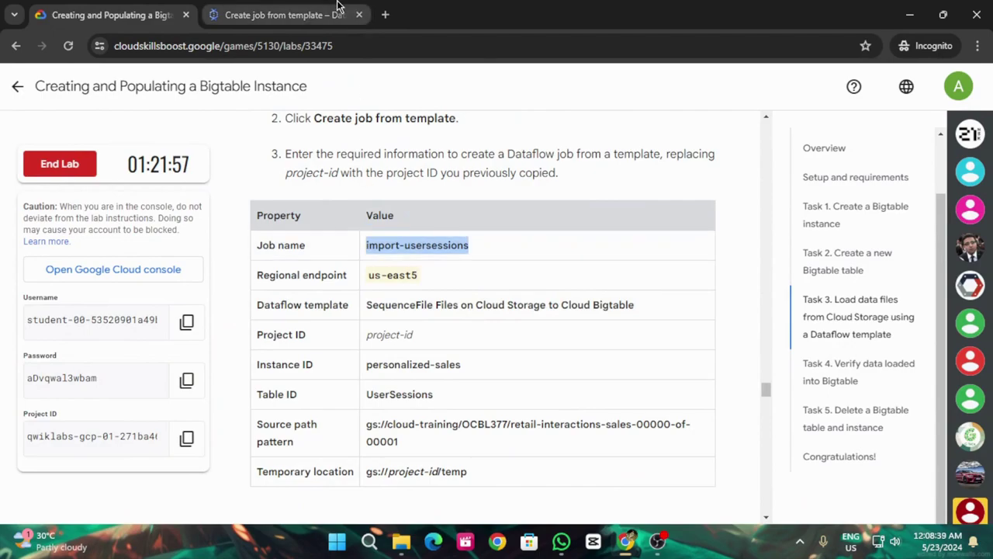
left_click(279, 14)
left_click(451, 281)
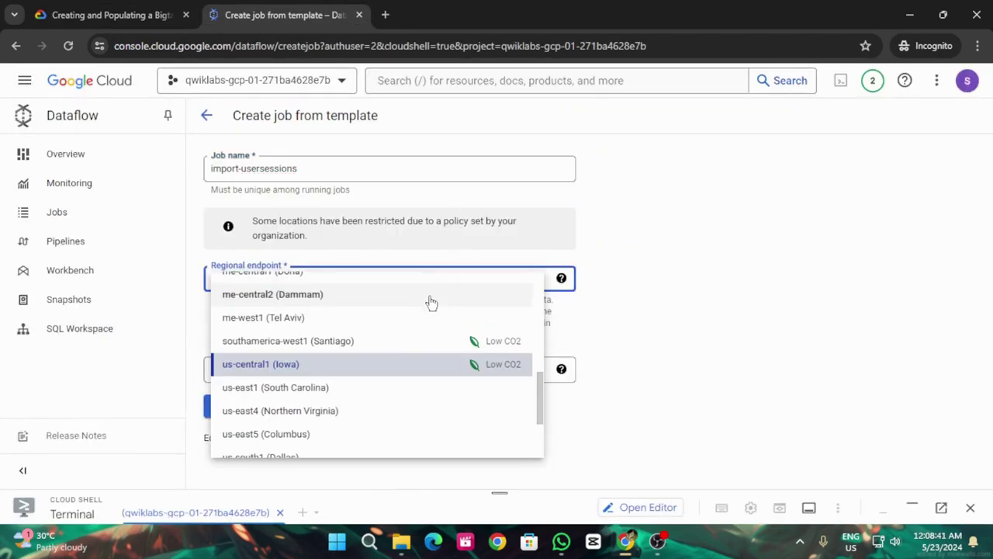
scroll(432, 299, "down", 1)
left_click(290, 370)
Step: Look up the required template in the lab and select SequenceFile Files on Cloud Storage to Cloud Bigtable for the job
left_click(130, 9)
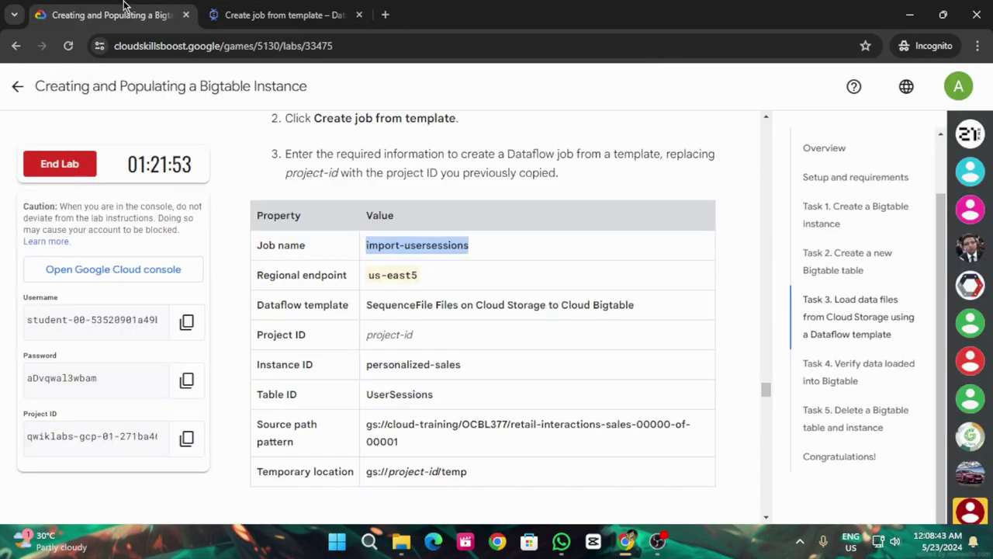
scroll(567, 317, "down", 1)
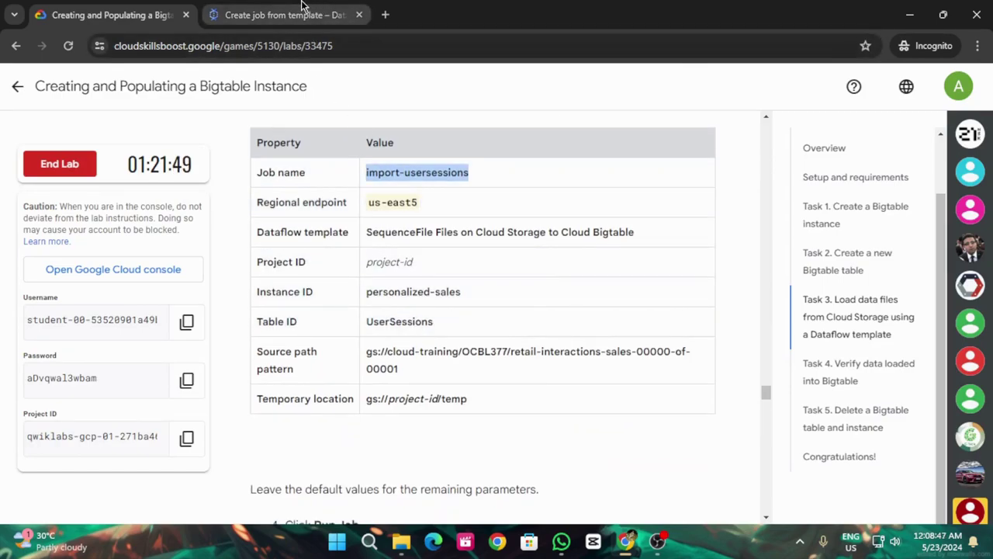
left_click_drag(348, 232, 256, 232)
left_click_drag(647, 221, 650, 223)
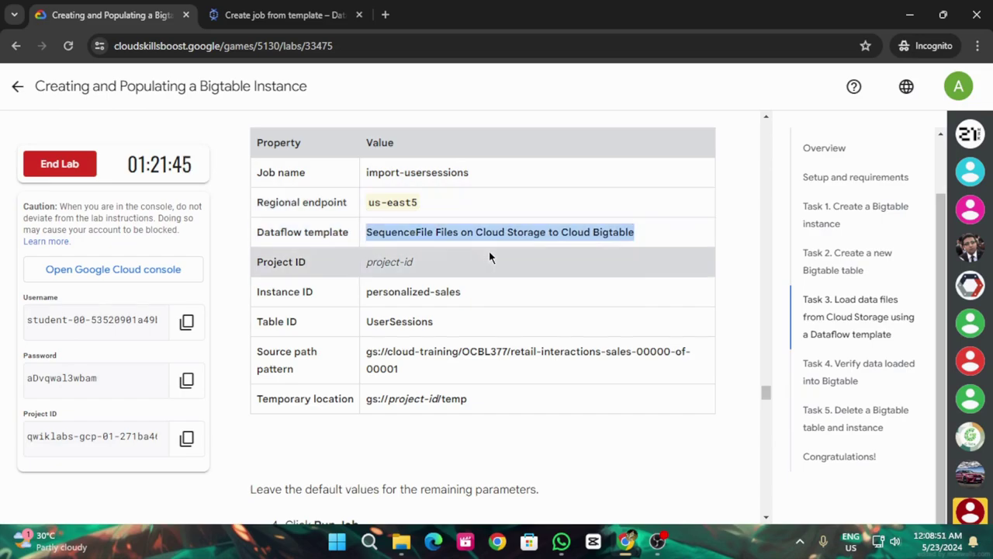
left_click(341, 15)
left_click(422, 378)
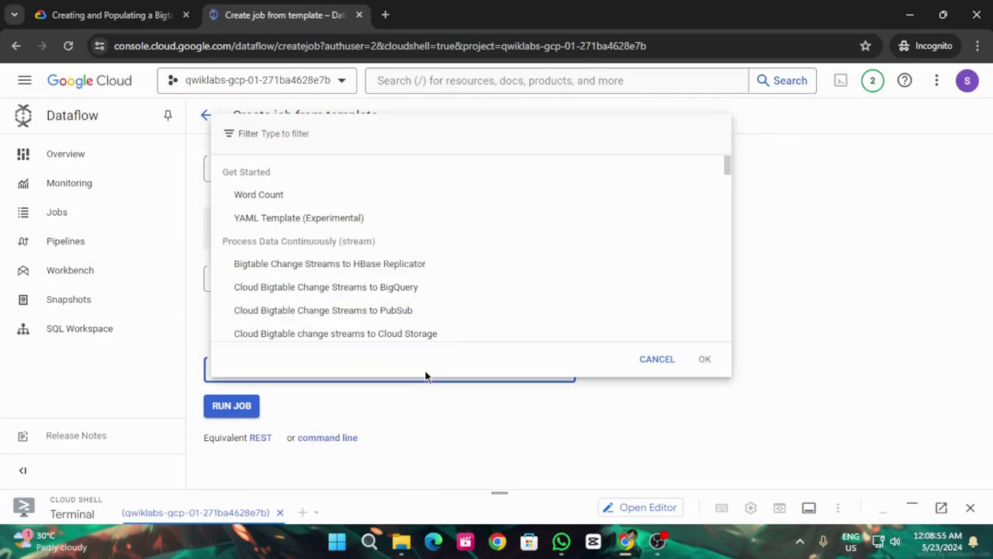
scroll(462, 273, "down", 2)
scroll(462, 273, "down", 6)
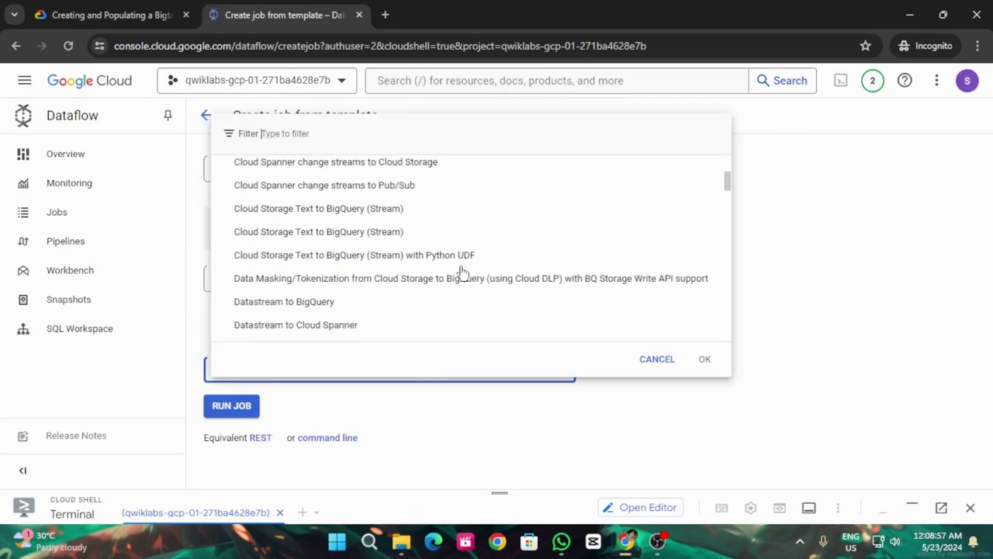
scroll(463, 273, "down", 9)
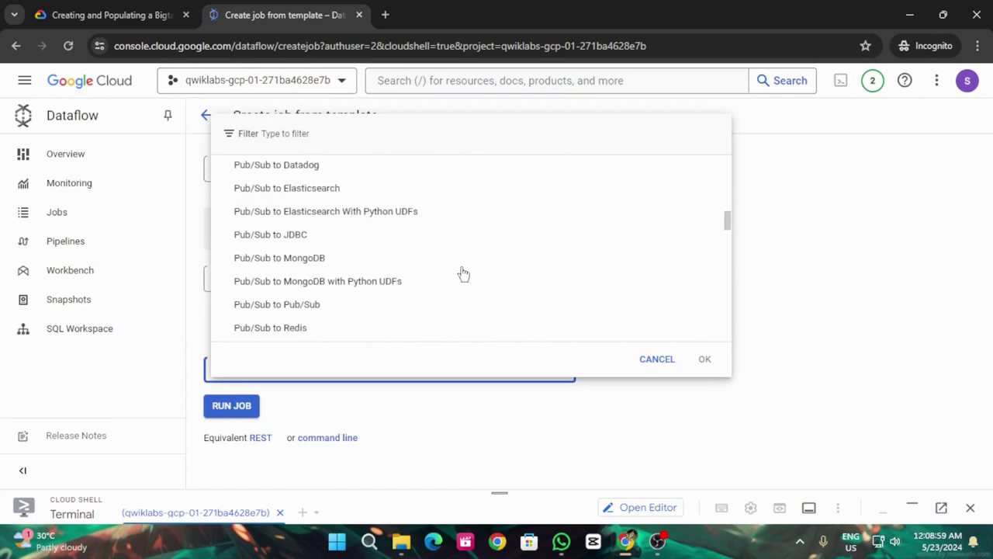
scroll(462, 273, "down", 8)
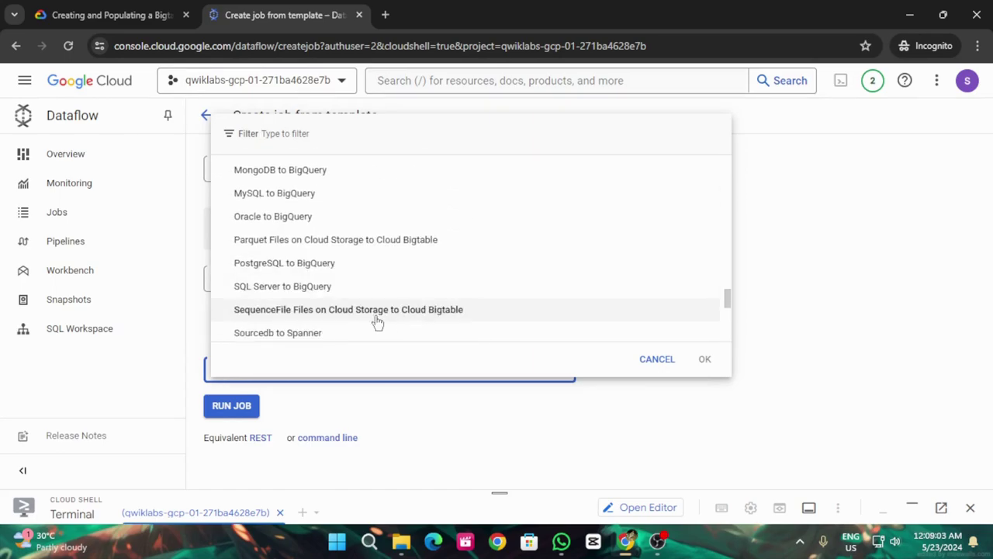
left_click(349, 310)
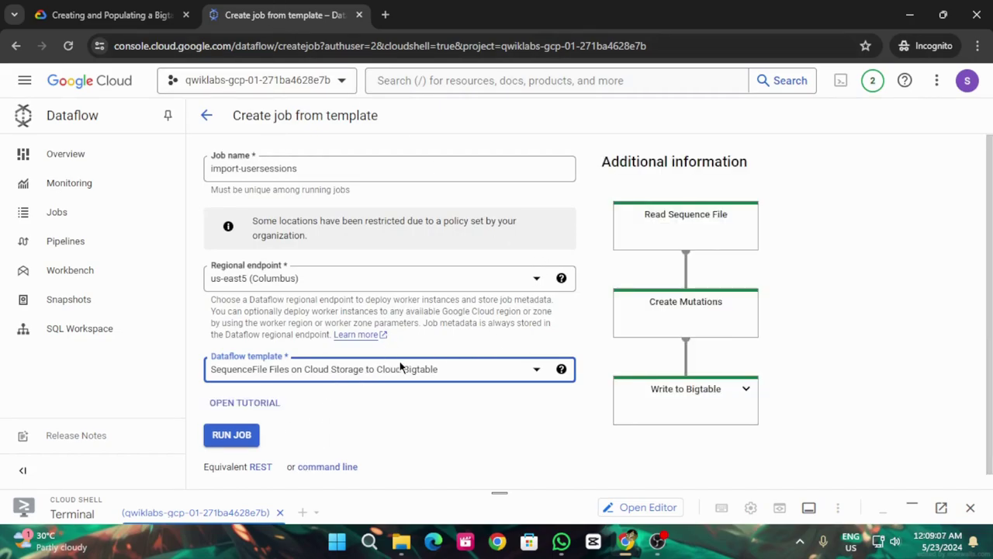
Step: Copy the project ID from the lab and enter qwiklabs-gcp-01-271ba4628e7b as the job's Project ID parameter
key("ctrl+Page_Up")
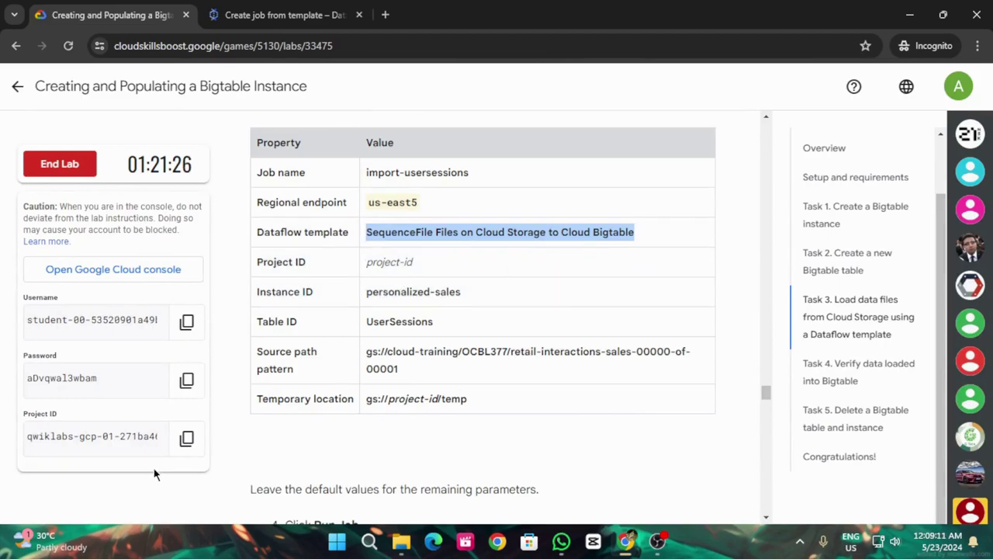
left_click(186, 437)
left_click(263, 14)
scroll(346, 187, "down", 2)
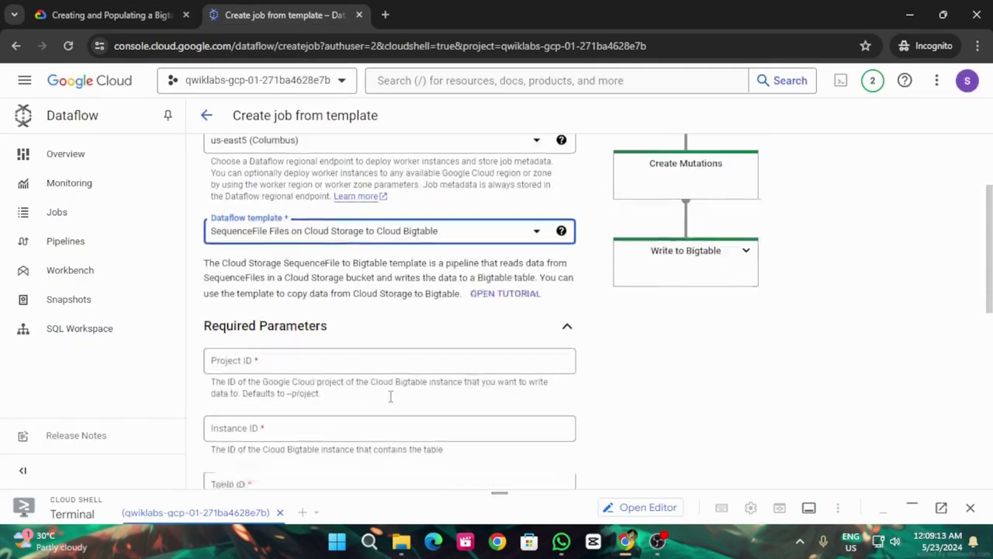
left_click(332, 350)
key("ctrl+v")
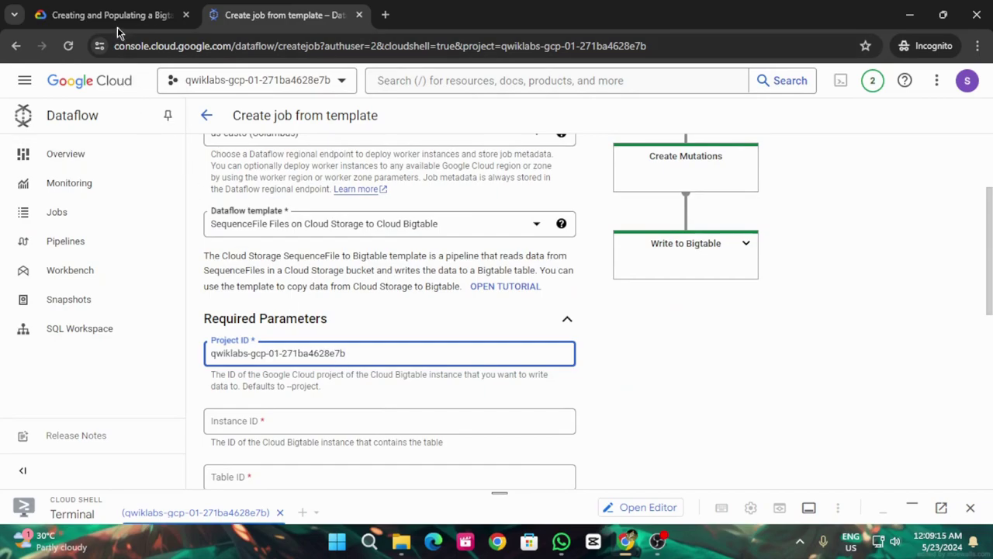
Step: Copy the instance ID from the lab table and enter personalized-sales as the job's Instance ID
left_click(133, 12)
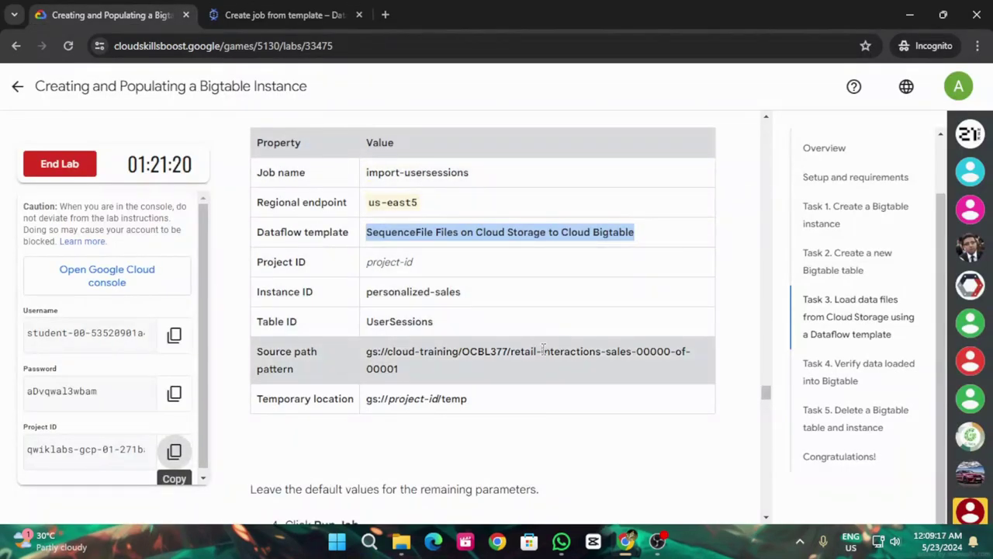
left_click_drag(367, 299, 433, 289)
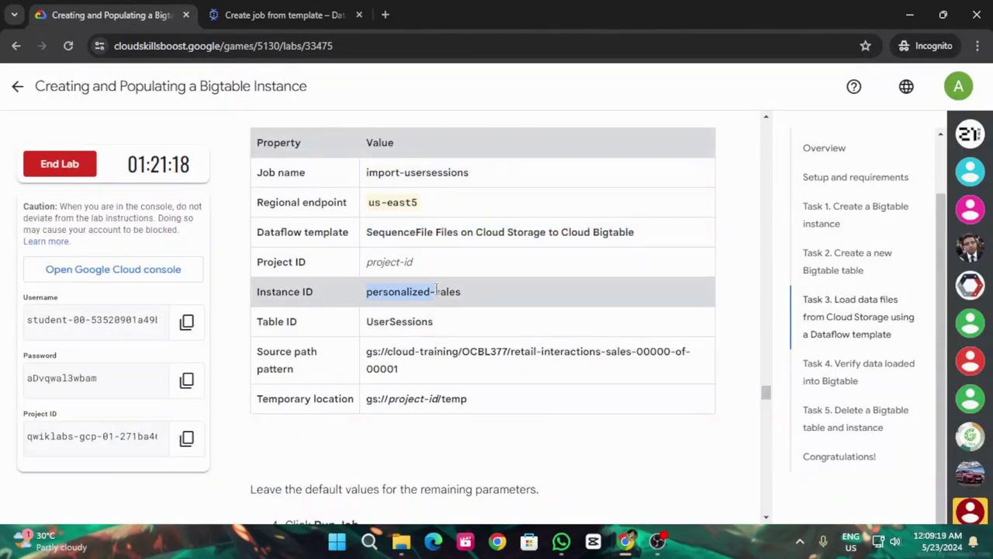
left_click(283, 15)
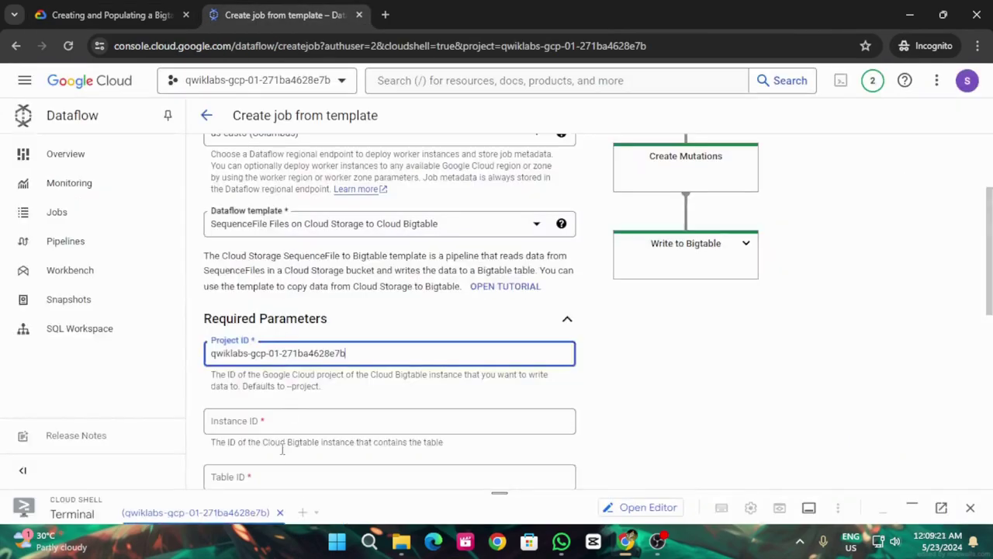
left_click(261, 421)
key("ctrl+v")
Step: Copy the table ID from the lab table and enter UserSessions as the job's Table ID
left_click(82, 13)
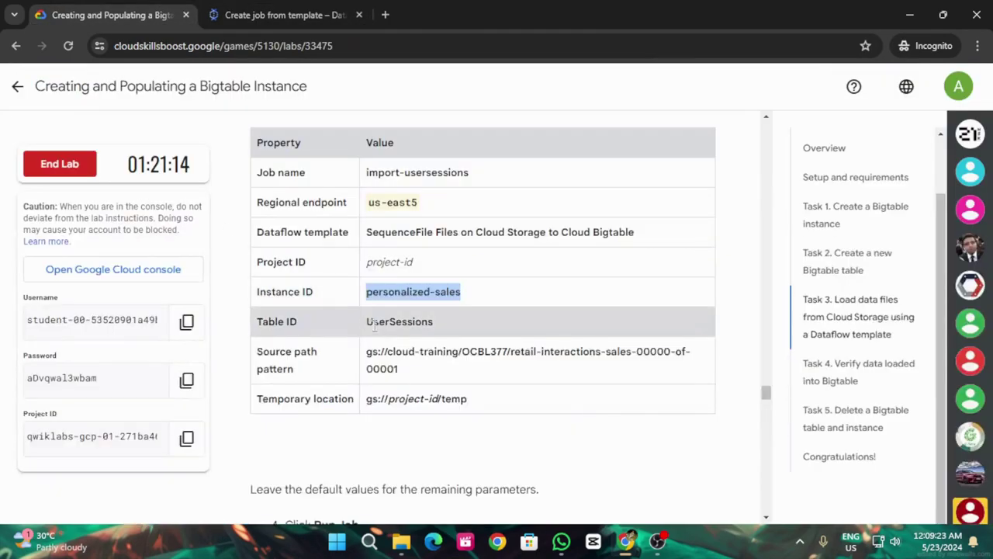
left_click_drag(363, 326, 458, 329)
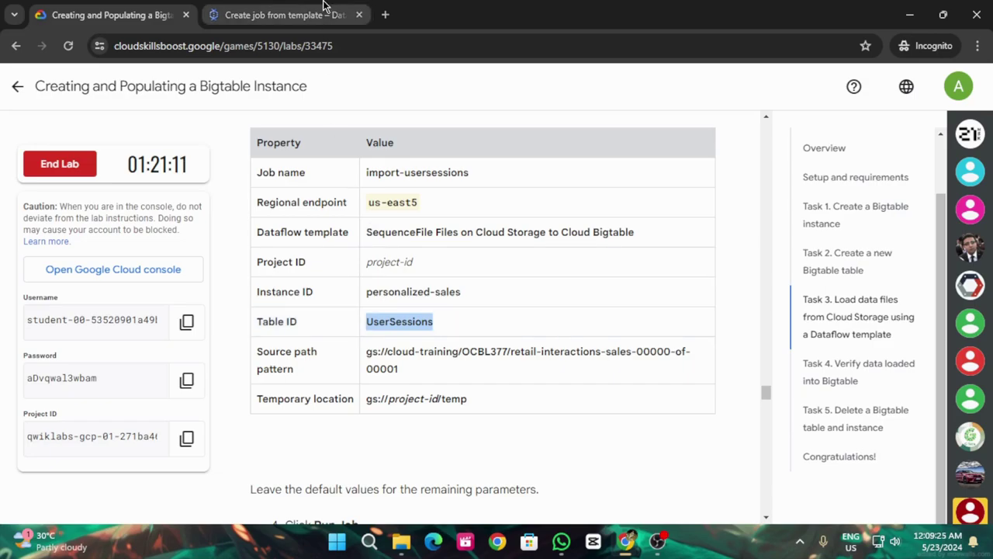
left_click(284, 15)
scroll(326, 419, "down", 1)
left_click(314, 411)
key("ctrl+v")
Step: Copy the source path from the lab and enter gs://cloud-training/OCBL377/retail-interactions-sales-00000-of-00001 as the Source path pattern
left_click(82, 12)
scroll(502, 328, "down", 1)
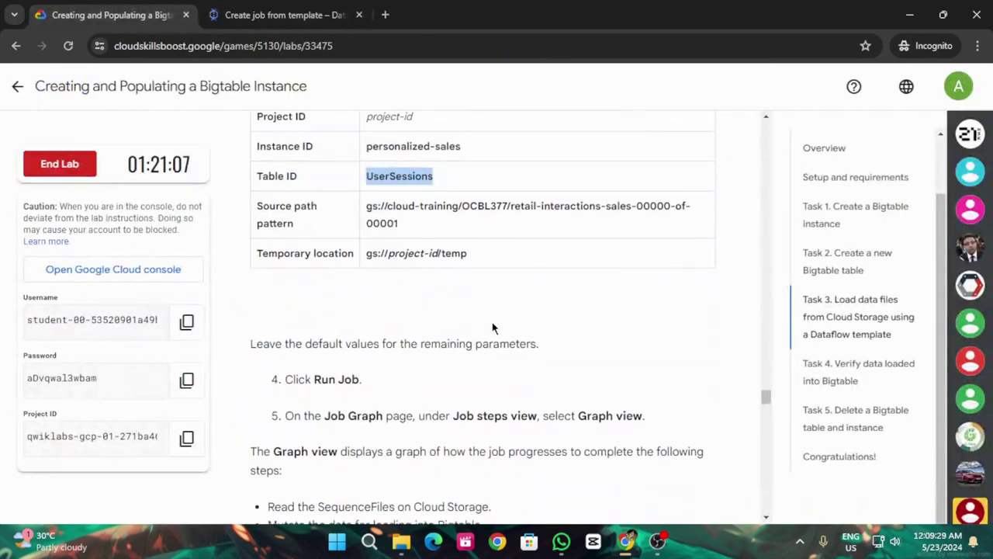
left_click_drag(363, 207, 408, 223)
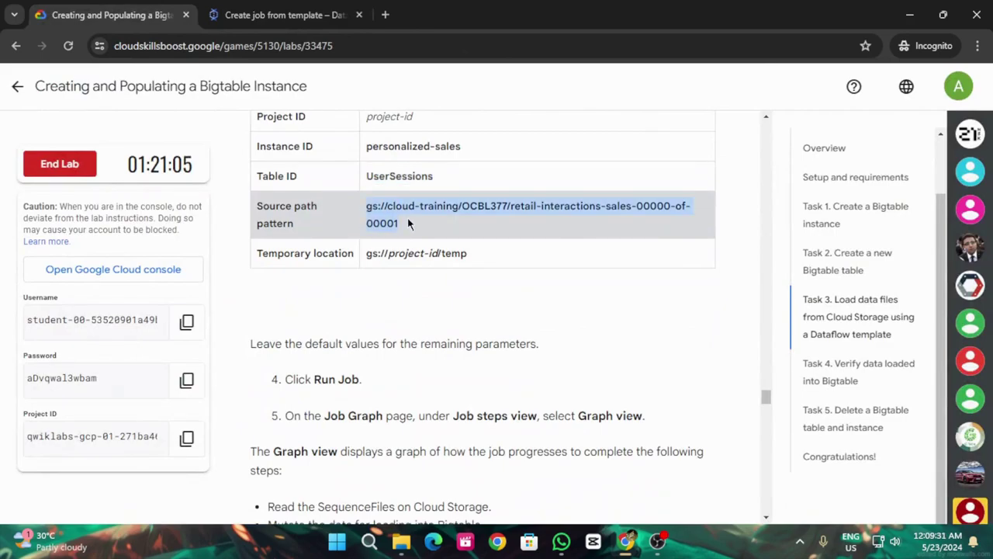
left_click(260, 9)
scroll(318, 429, "down", 1)
left_click(319, 388)
key("ctrl+v")
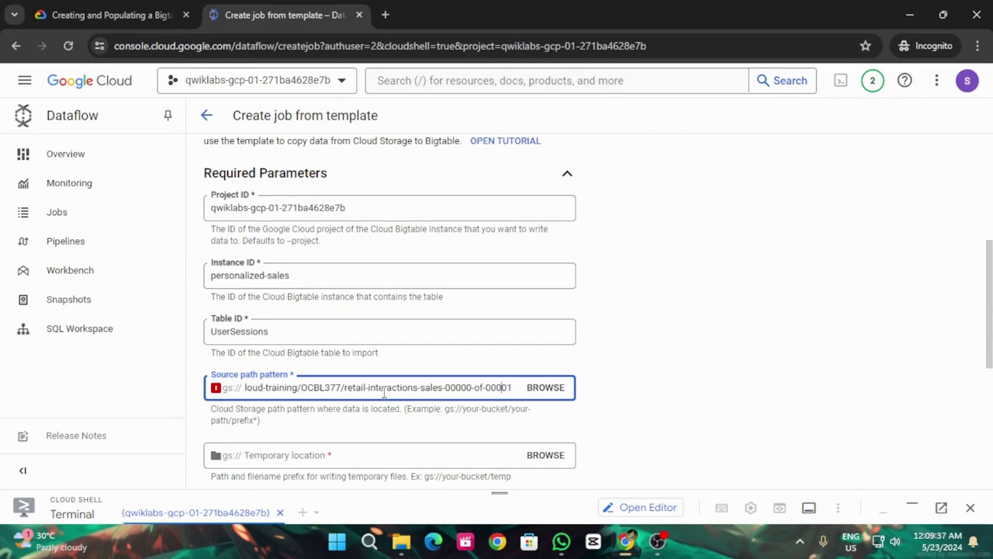
Step: Remove the duplicate gs:// prefix from the Source path pattern so it starts with cloud-training/OCBL377
key("Left")
key("Left")
key("Left")
key("Left")
key("Left")
key("Left")
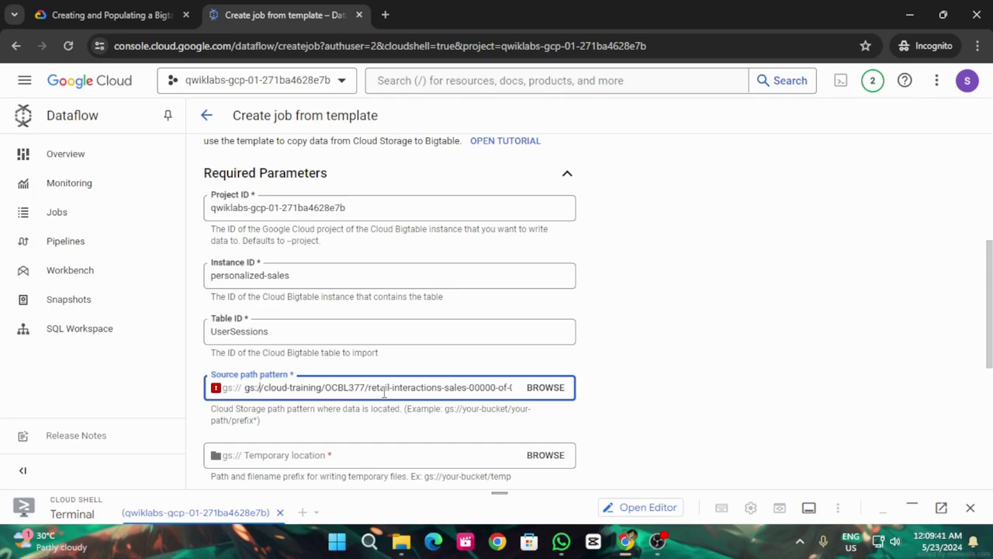
key("Delete")
key("Delete")
key("Delete")
key("Delete")
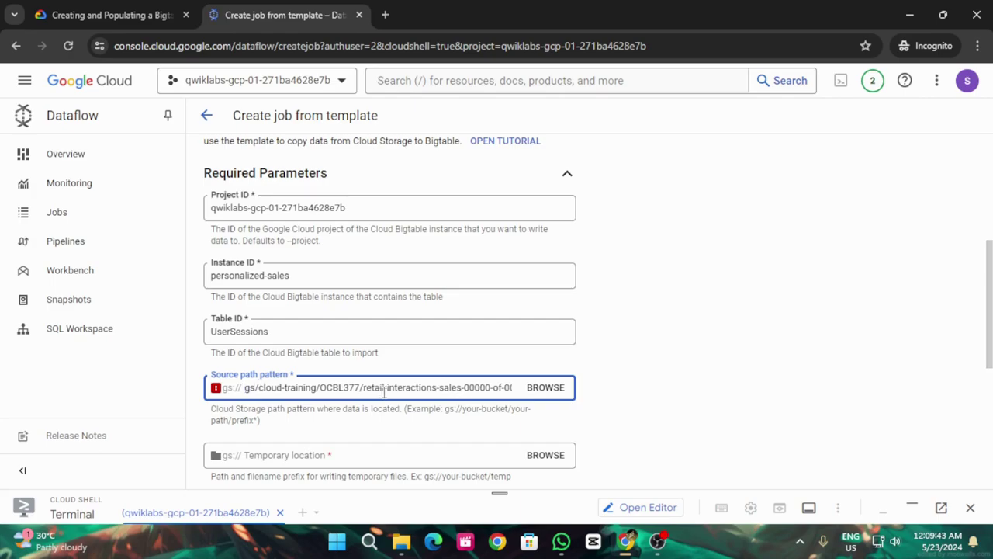
key("Delete")
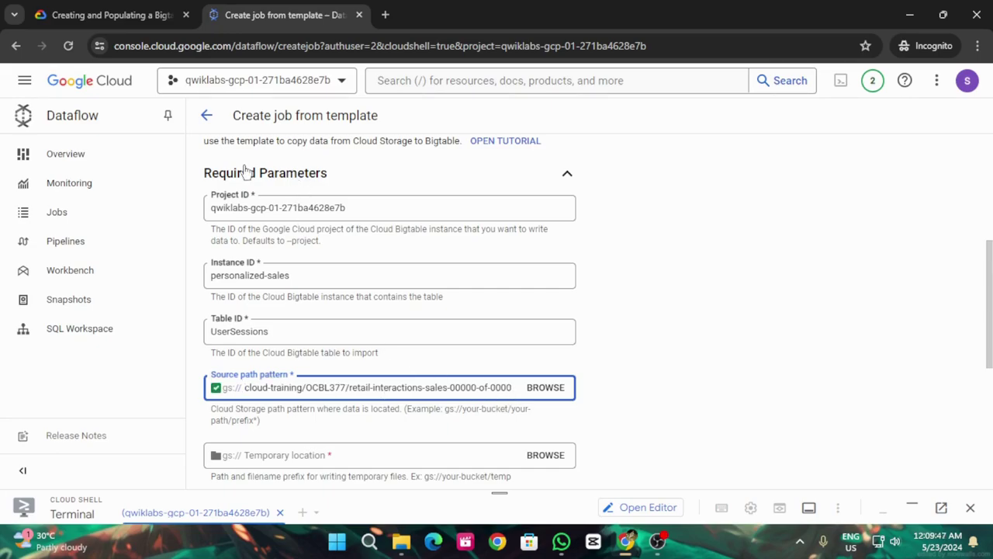
Step: Copy the project ID from the lab and set the job's Temporary location to qwiklabs-gcp-01-271ba4628e7b/temp
left_click(101, 15)
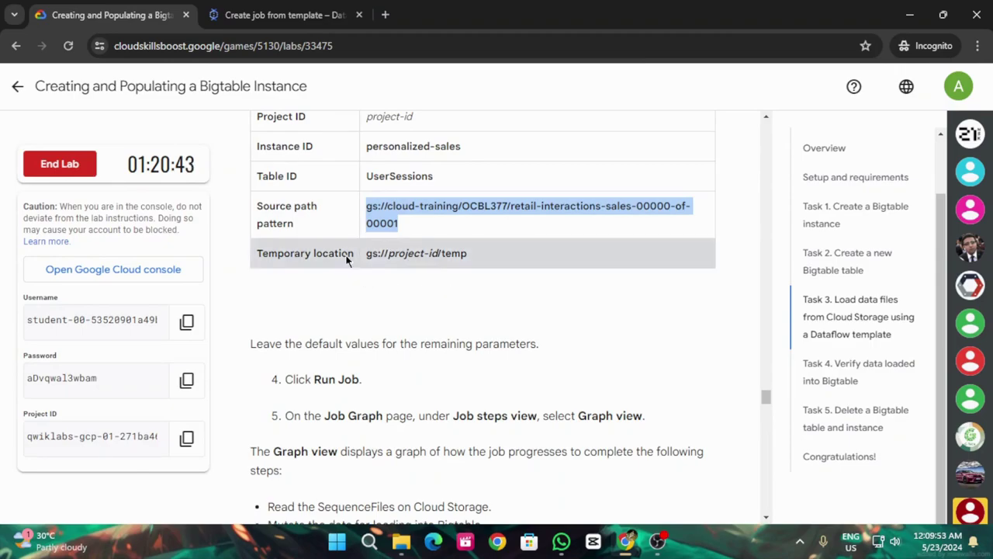
left_click(279, 15)
scroll(339, 416, "down", 2)
left_click(302, 313)
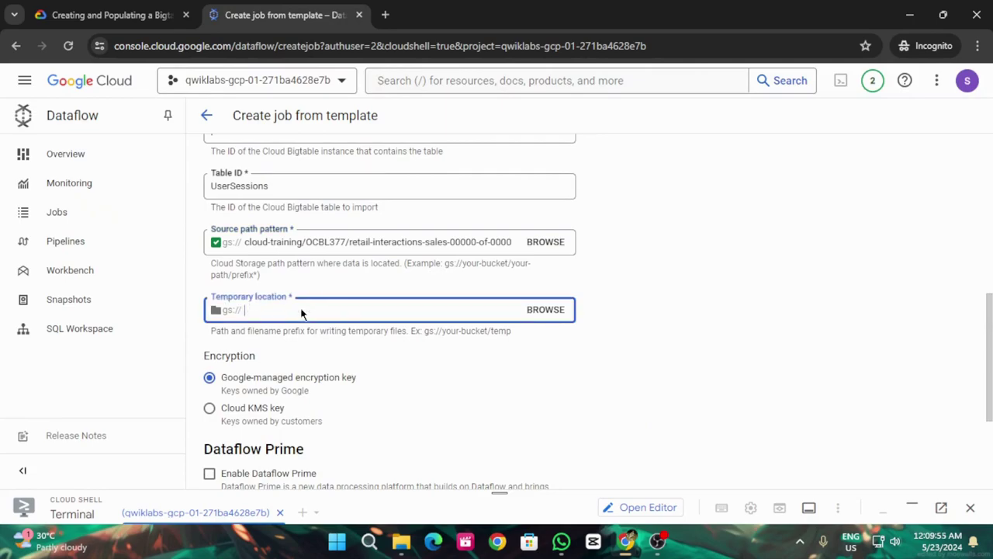
left_click(86, 13)
left_click(174, 451)
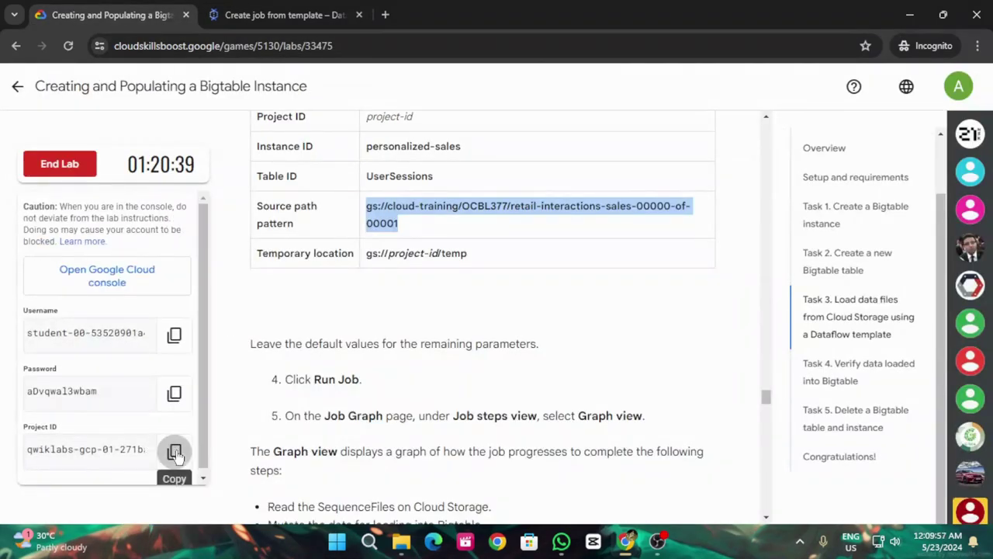
left_click(280, 15)
key("ctrl+v")
left_click(117, 15)
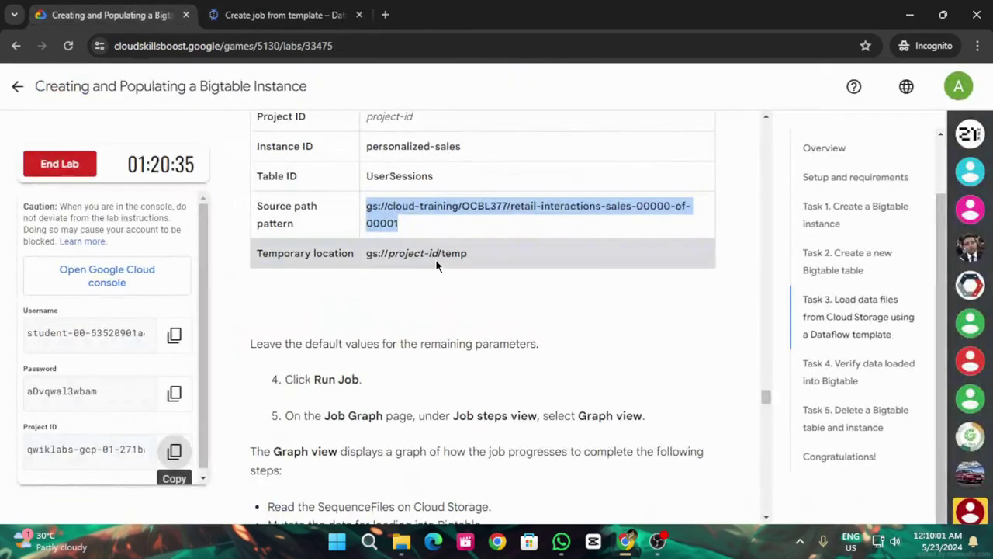
left_click_drag(440, 253, 472, 252)
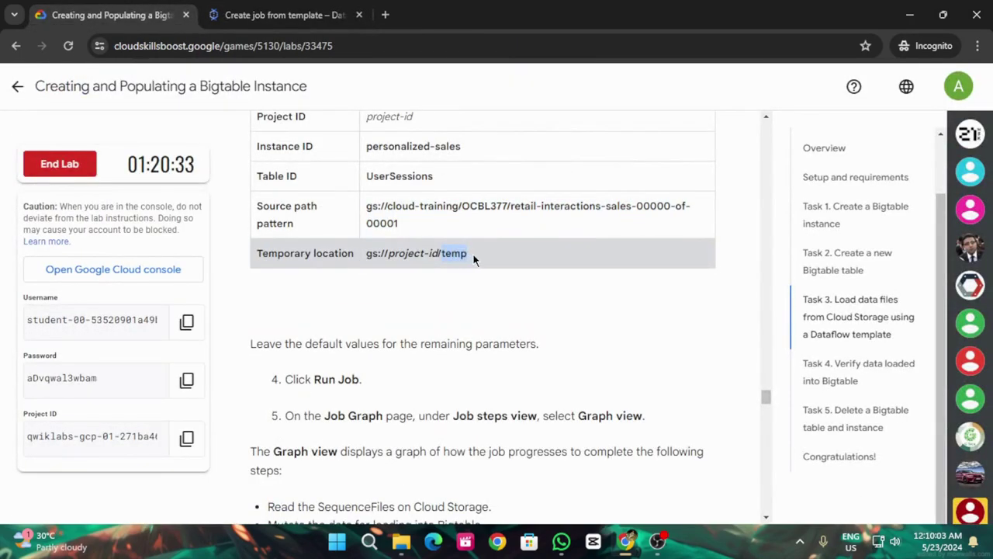
left_click(326, 9)
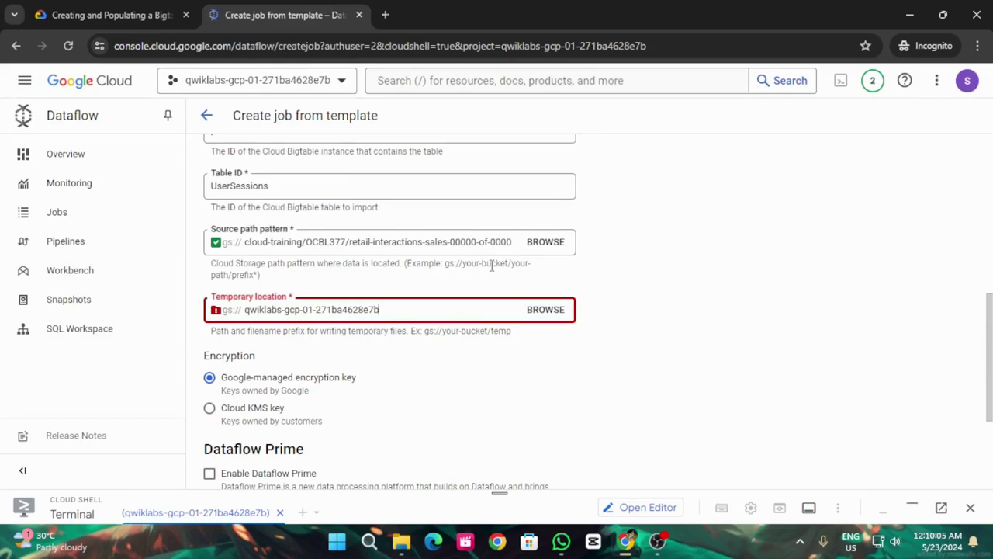
type("temp")
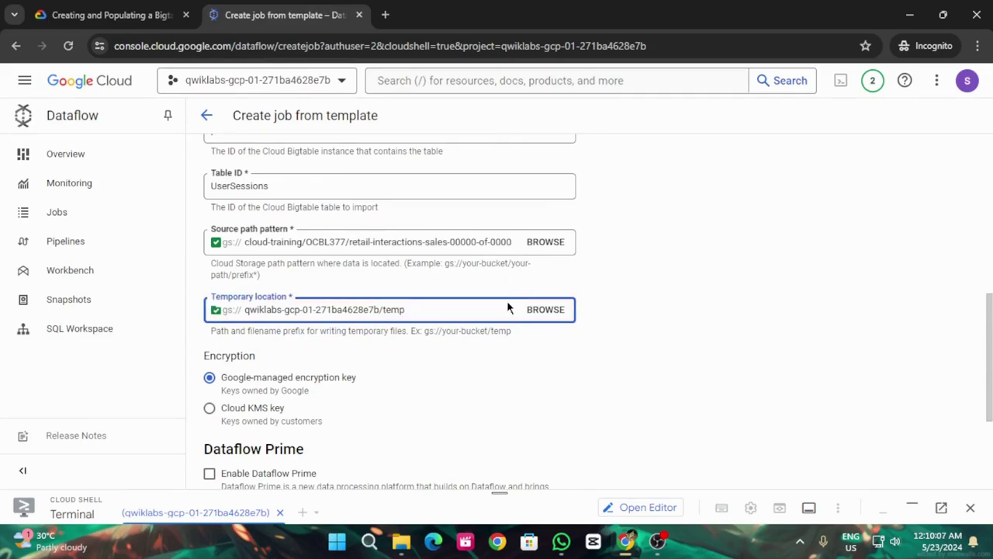
Step: Run the import-usersessions job with the remaining parameters at their defaults and view its job graph
left_click(109, 15)
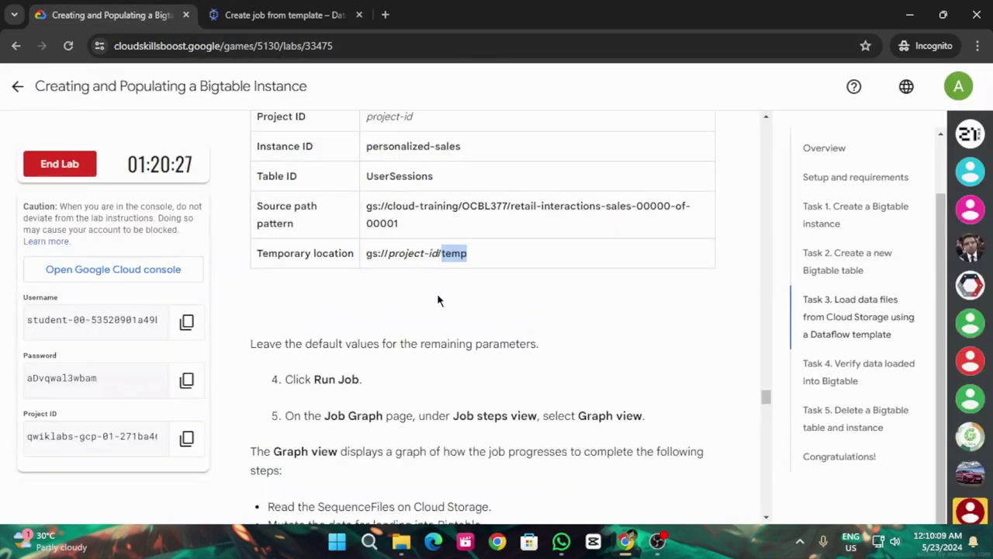
scroll(437, 300, "down", 1)
scroll(438, 300, "down", 1)
left_click(279, 15)
scroll(448, 339, "down", 2)
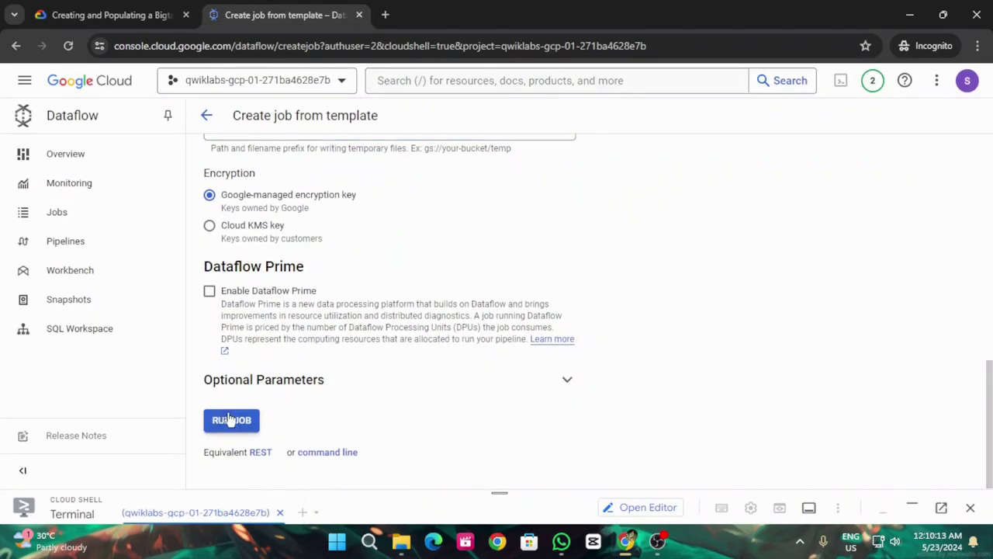
left_click(230, 419)
left_click(138, 19)
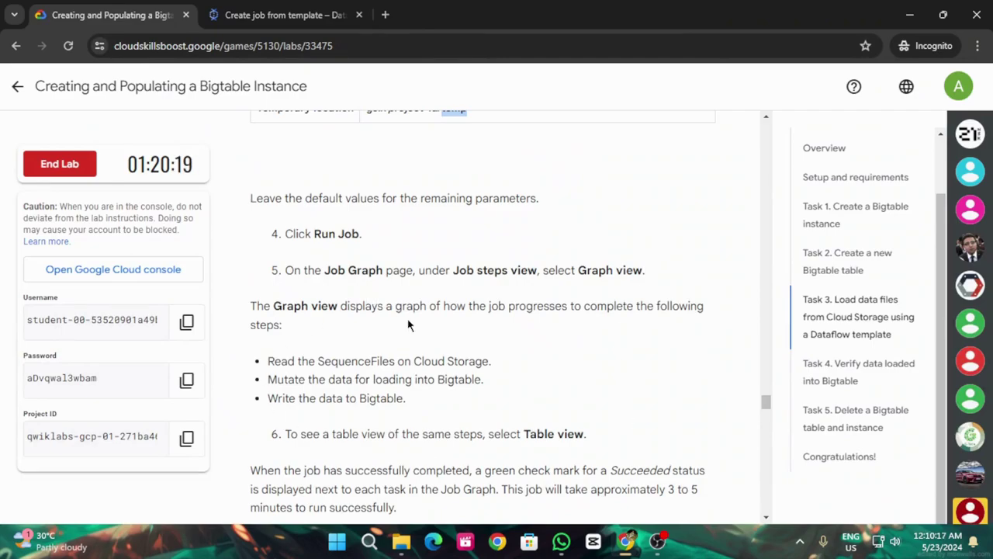
left_click(317, 14)
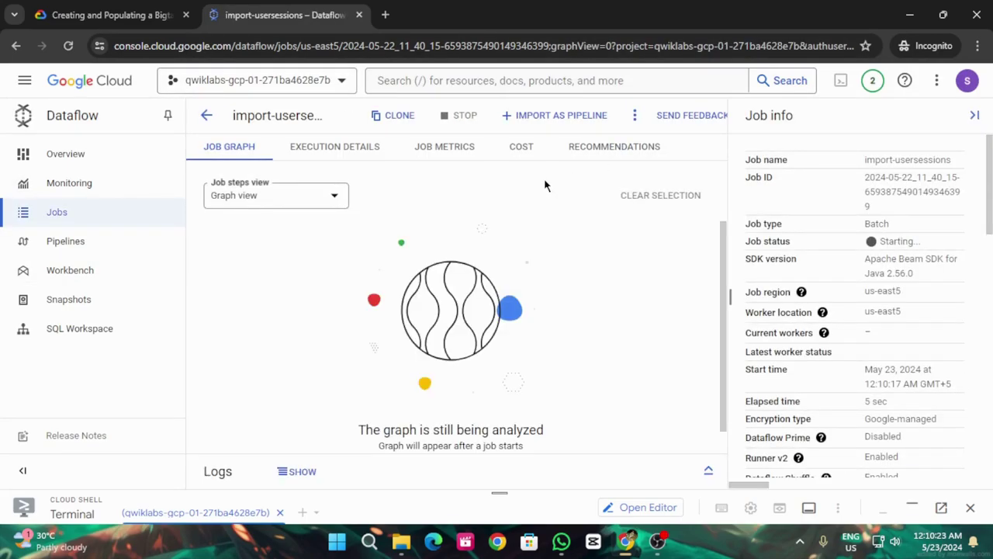
scroll(518, 357, "down", 1)
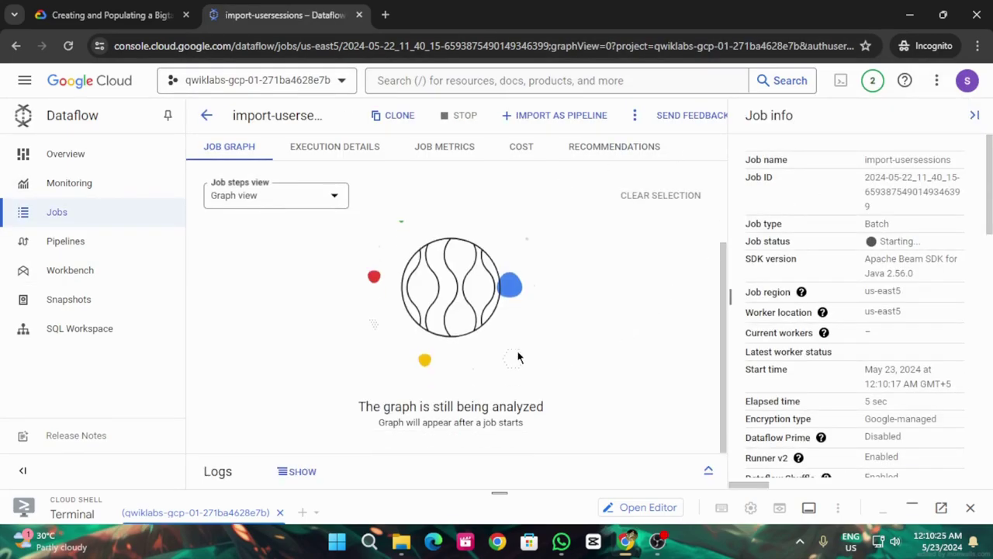
scroll(283, 344, "up", 1)
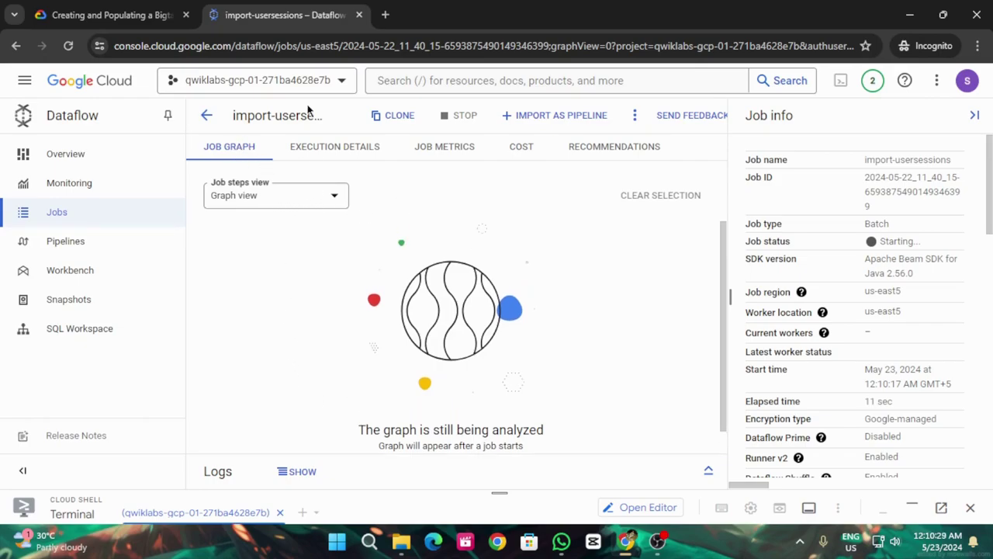
Step: Check the lab progress for the objective of loading data files from Cloud Storage using a Dataflow template
left_click(113, 15)
scroll(380, 307, "down", 2)
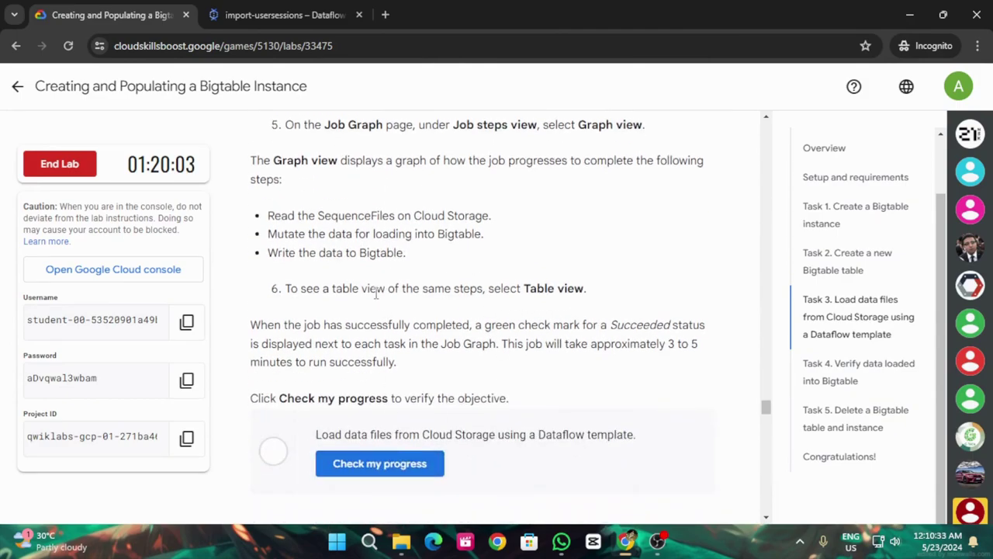
left_click(404, 475)
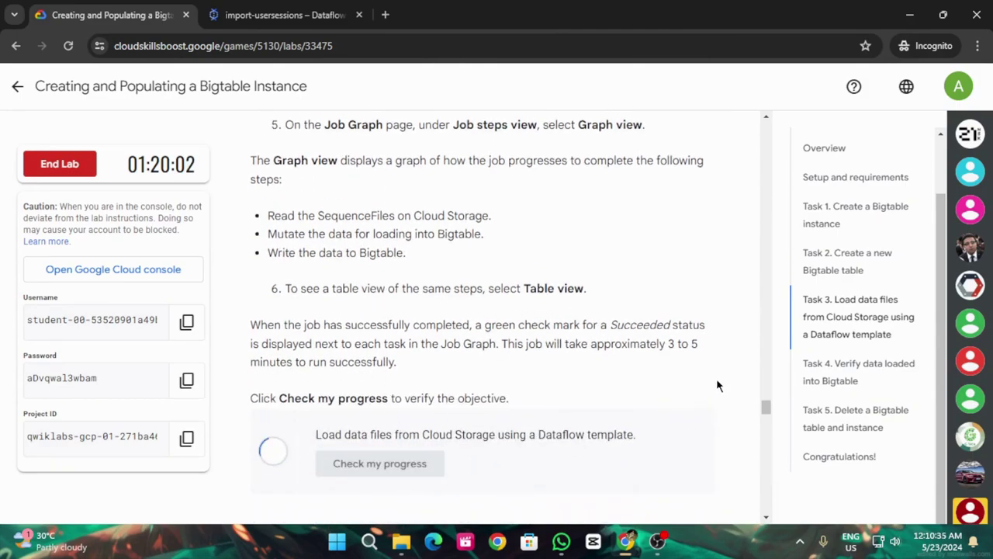
scroll(722, 380, "down", 2)
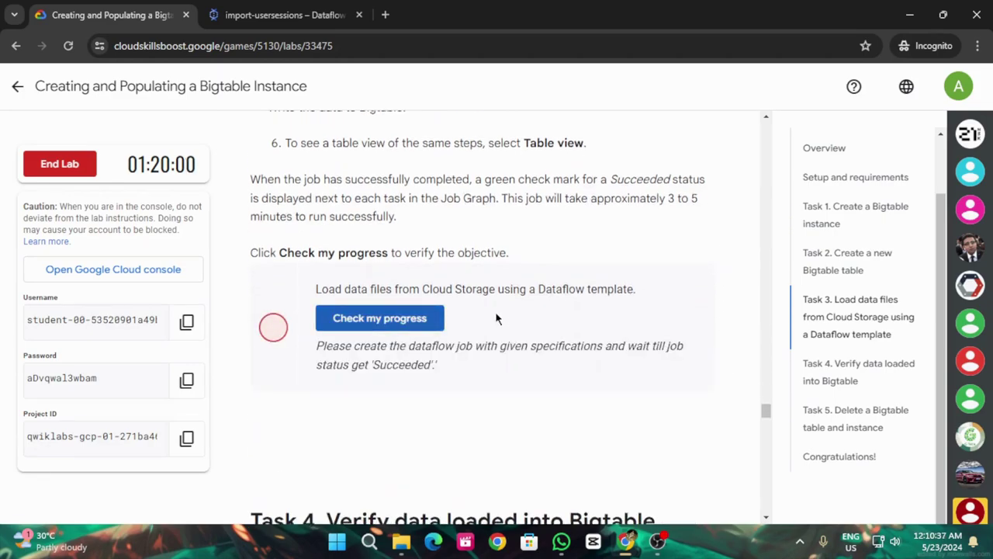
left_click(423, 326)
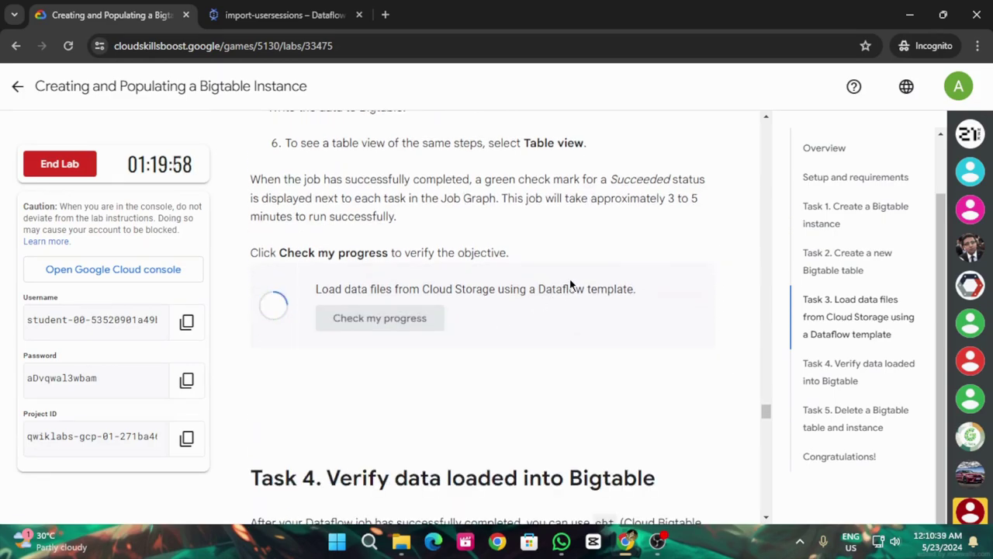
scroll(436, 279, "up", 1)
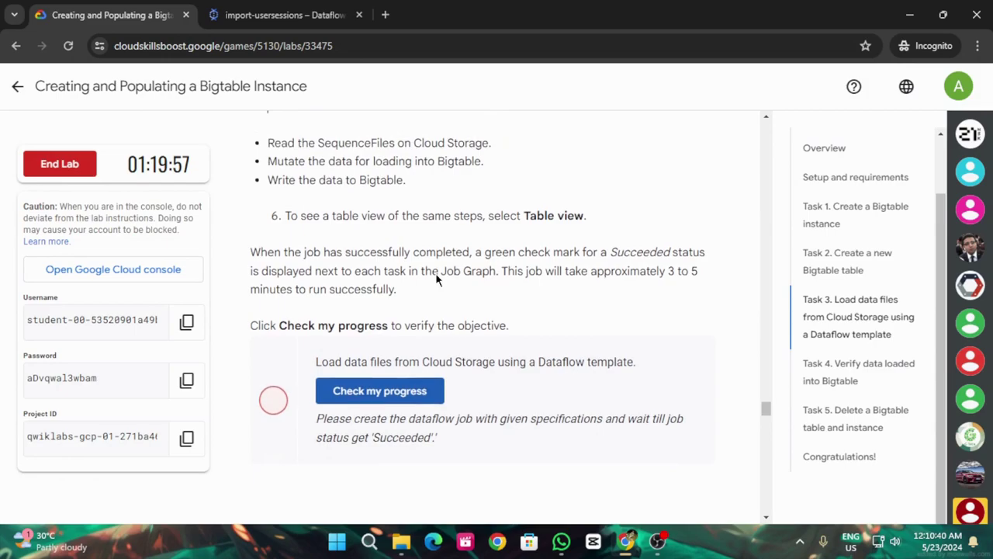
Step: Show the import-usersessions job steps in Table view and collapse the job information
left_click(334, 17)
left_click(284, 203)
left_click(248, 225)
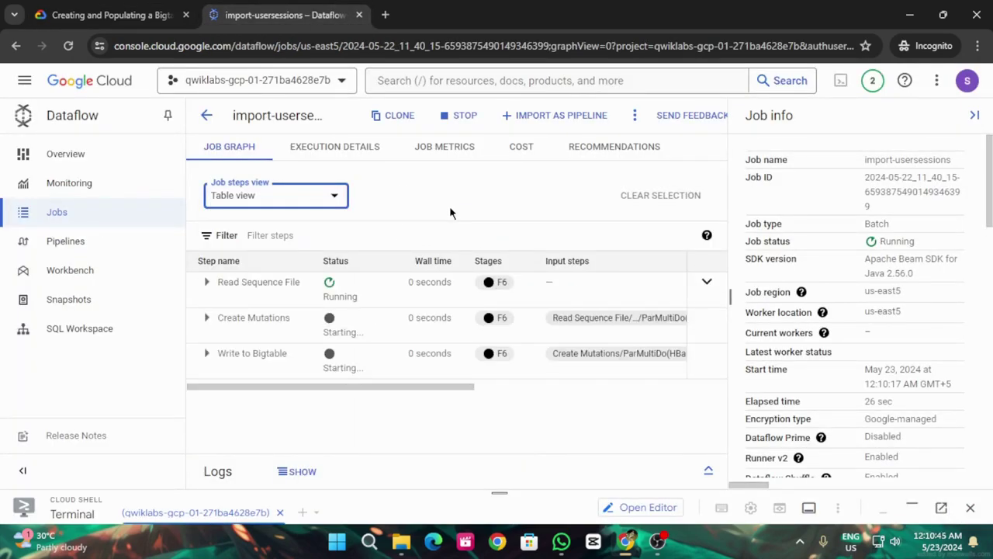
left_click(974, 115)
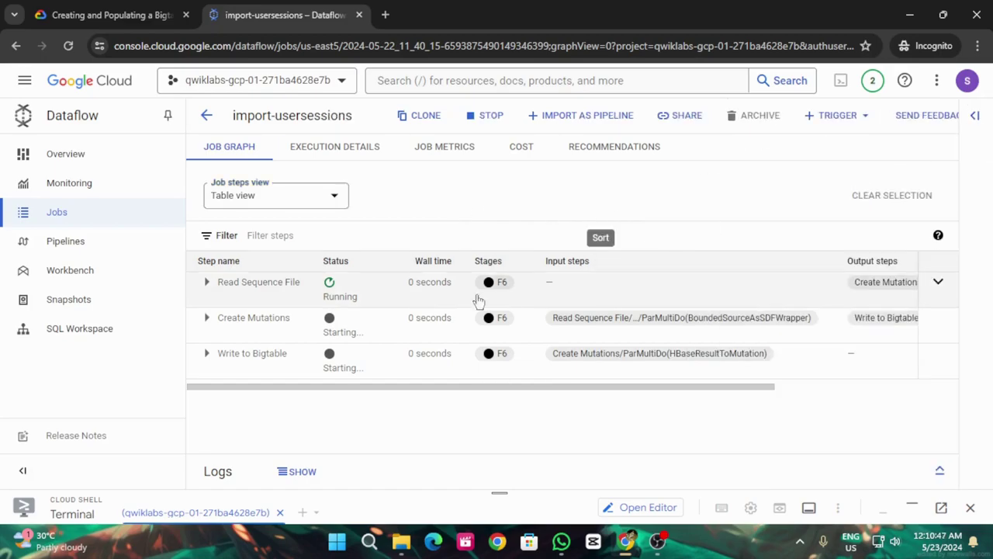
Step: Recheck the lab's Dataflow objective and review the status of each step in the job's table
left_click(163, 14)
left_click(377, 392)
scroll(528, 353, "down", 3)
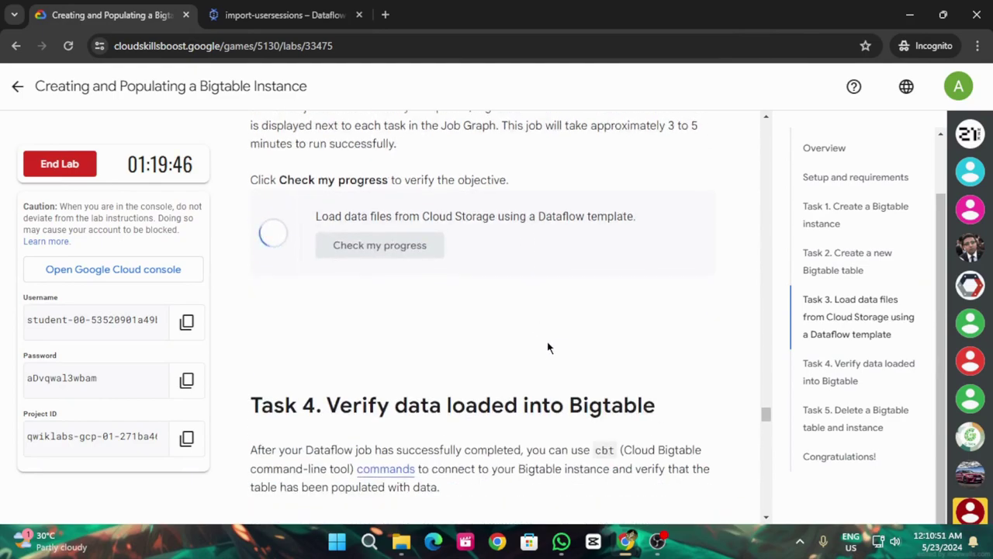
scroll(666, 293, "up", 3)
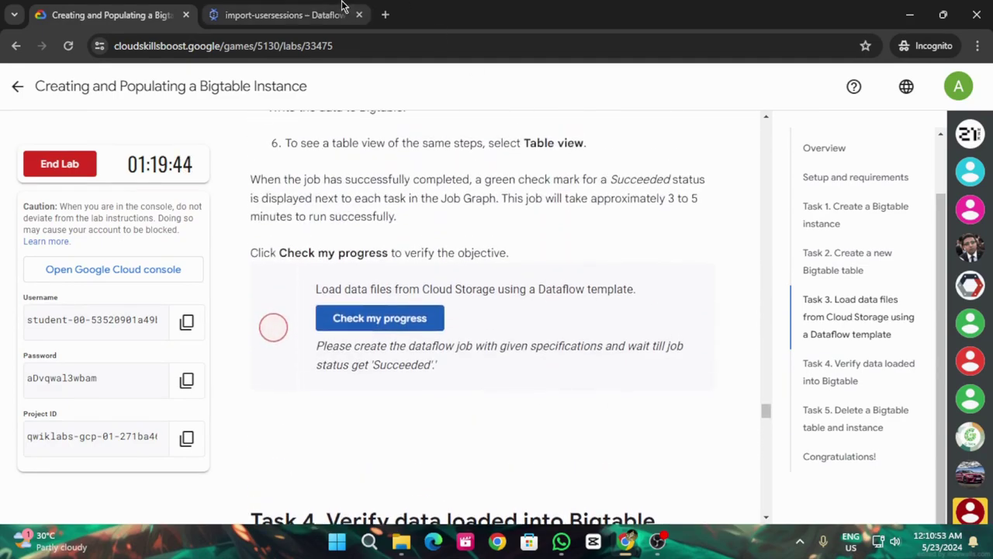
left_click(289, 11)
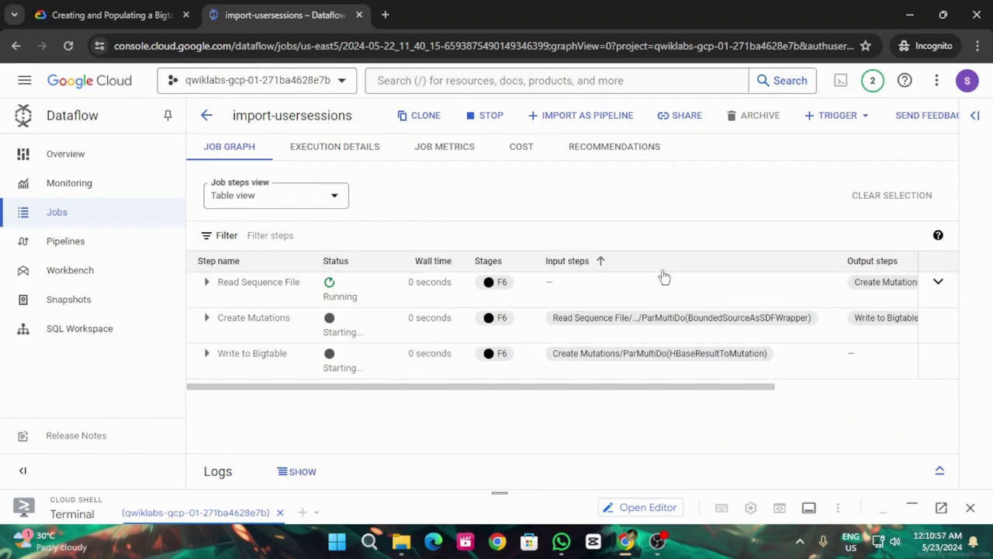
left_click_drag(449, 390, 445, 421)
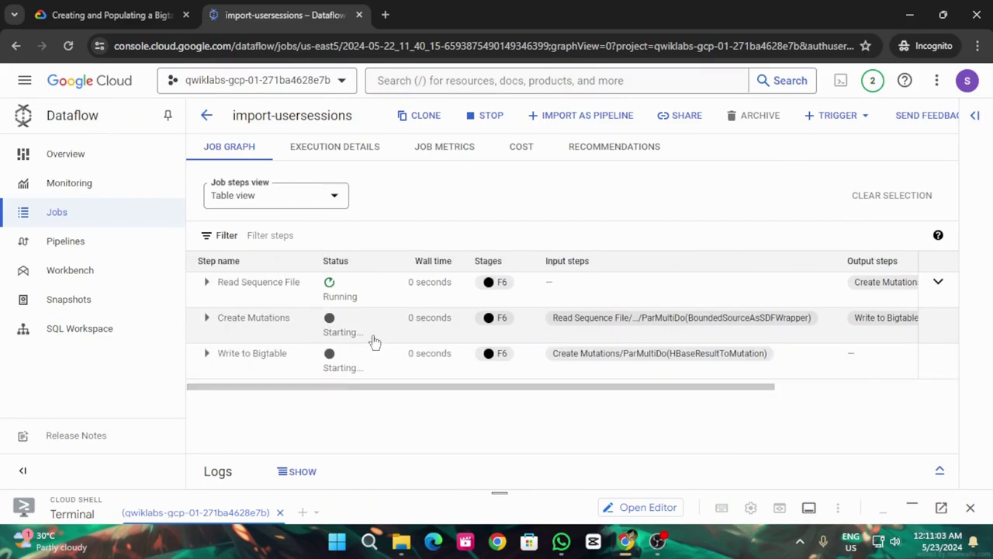
Step: Request another progress check for Task 3 and reload the import-usersessions job page to refresh its step statuses
left_click(112, 15)
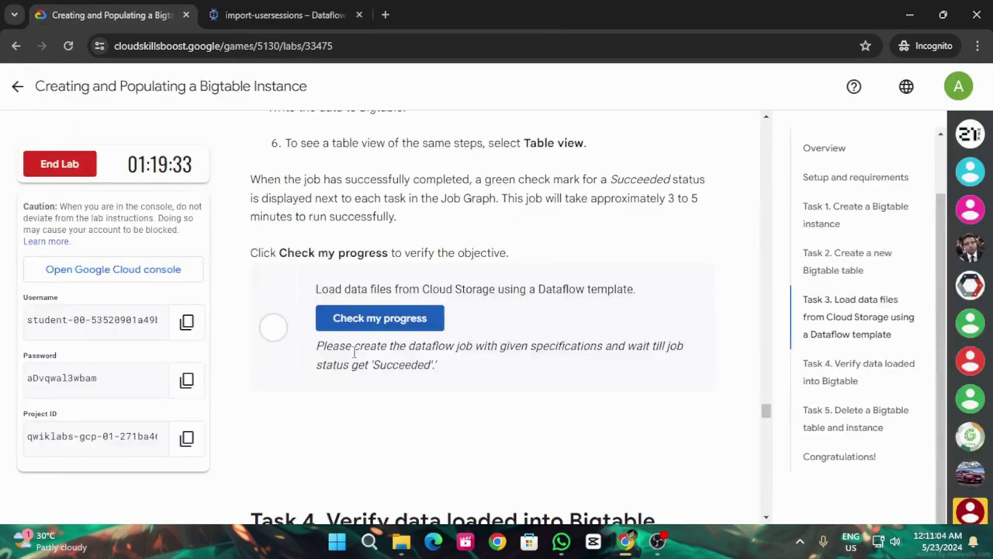
left_click(423, 314)
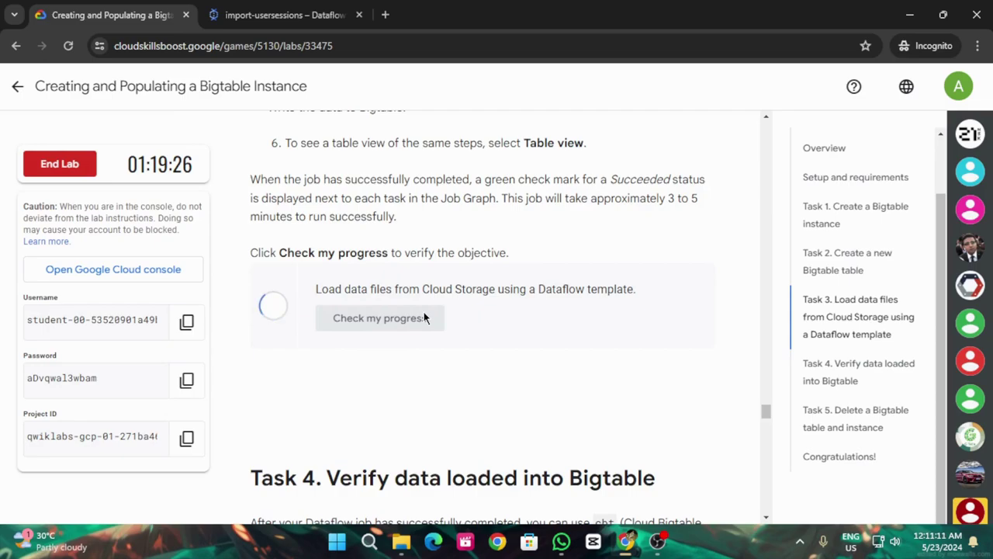
left_click(423, 317)
left_click(225, 10)
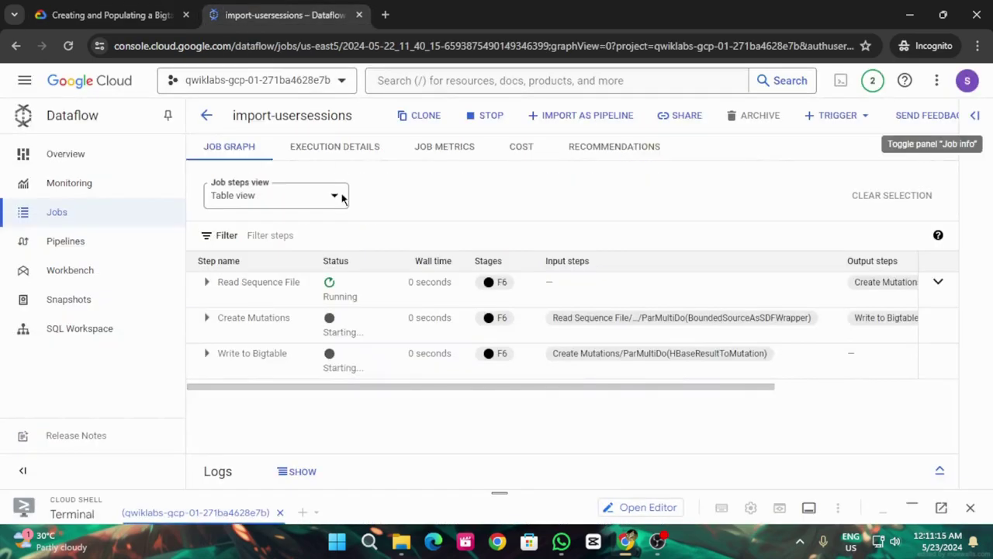
left_click(67, 47)
left_click(557, 138)
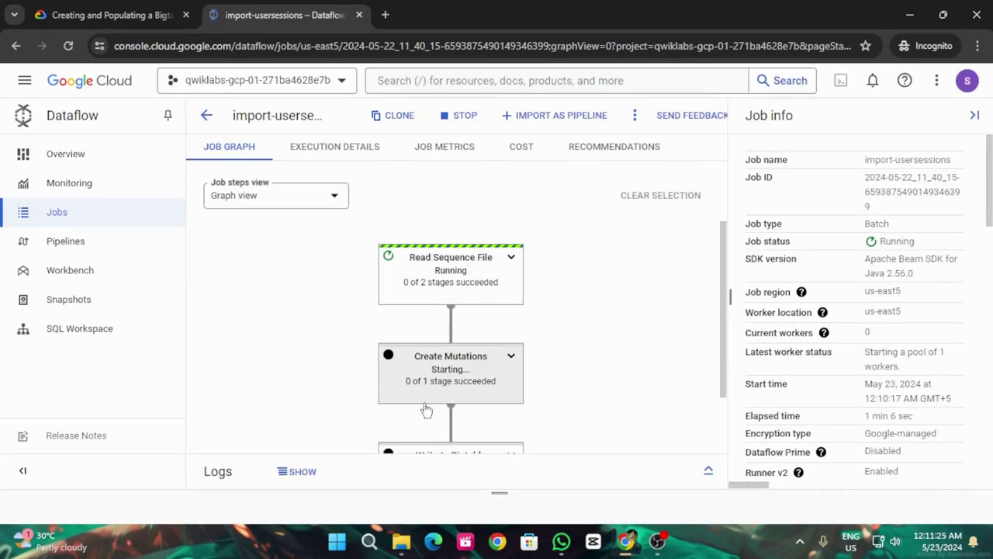
Step: Repeat the Task 3 progress check, examining the stage progress in the job graph between attempts
left_click(101, 14)
left_click(348, 324)
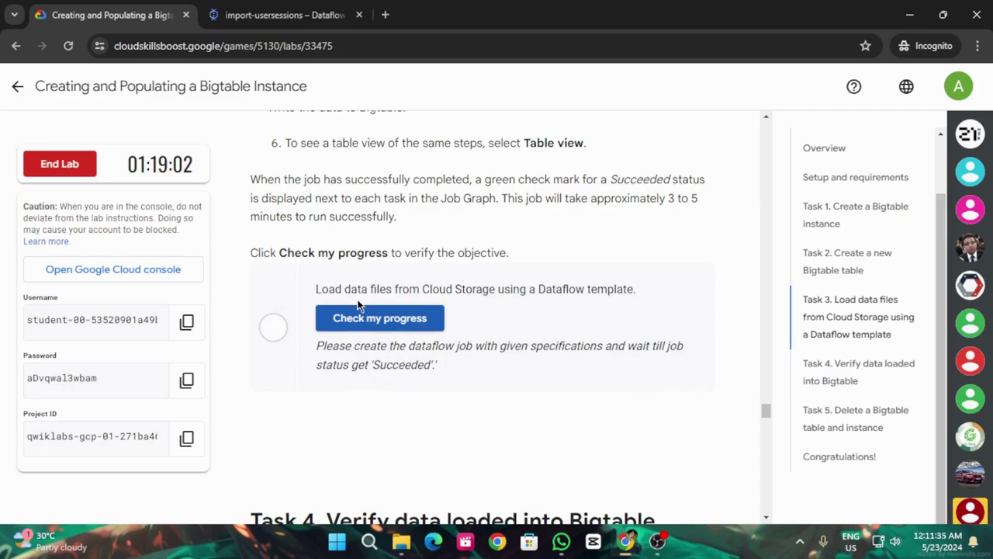
left_click(365, 326)
key("ctrl+Tab")
scroll(372, 327, "down", 2)
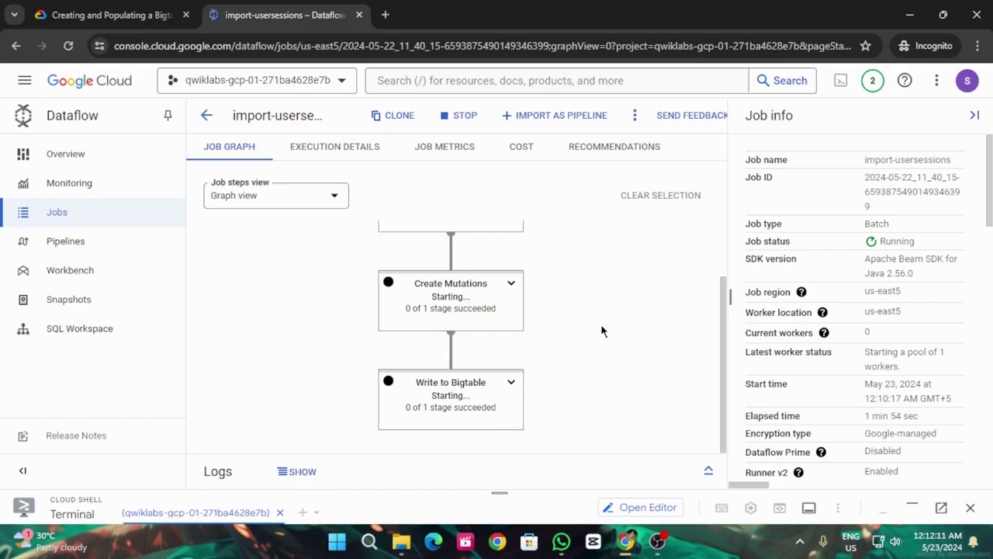
left_click(116, 14)
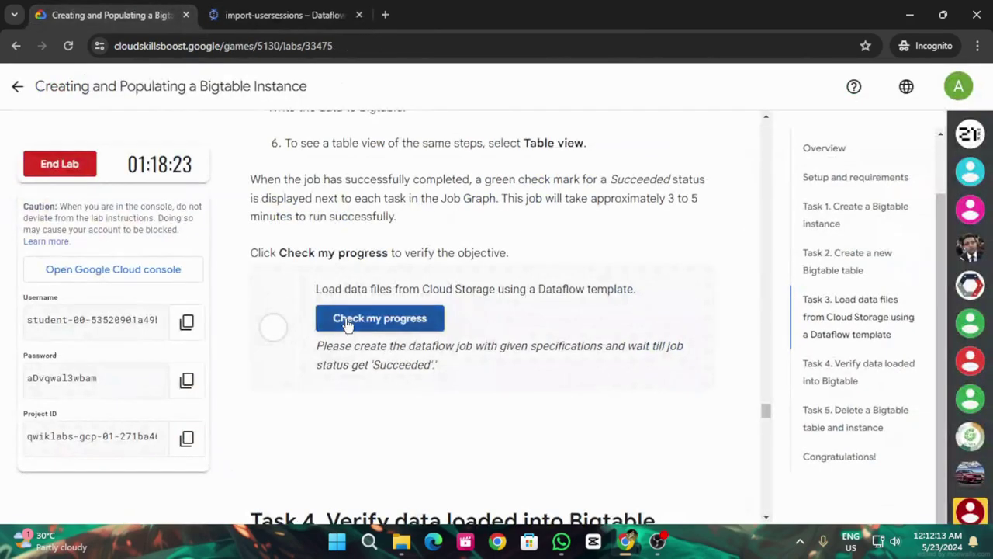
left_click(371, 320)
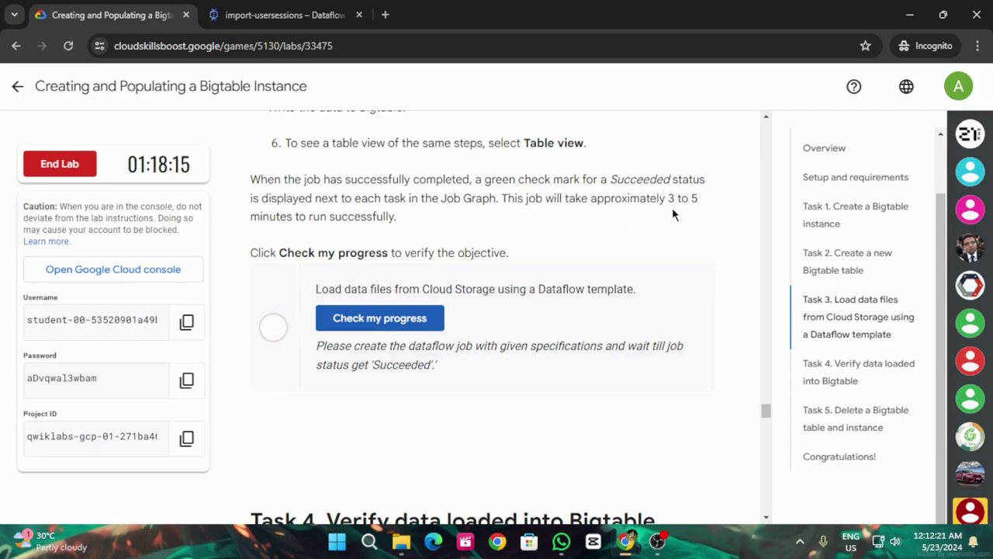
Step: Examine the stages in the import-usersessions job graph and request another progress check for the lab's Dataflow objective
left_click(295, 15)
scroll(494, 338, "up", 2)
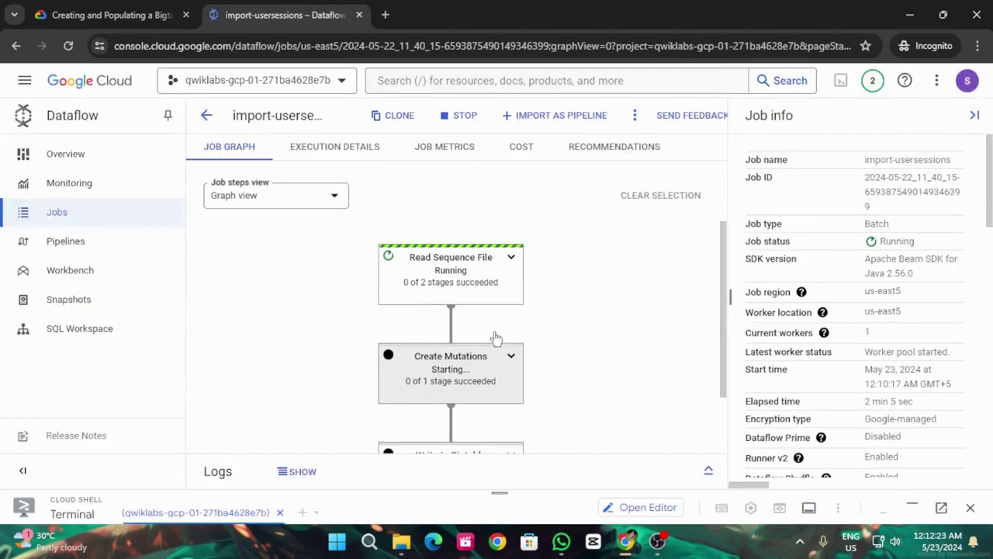
scroll(492, 353, "down", 2)
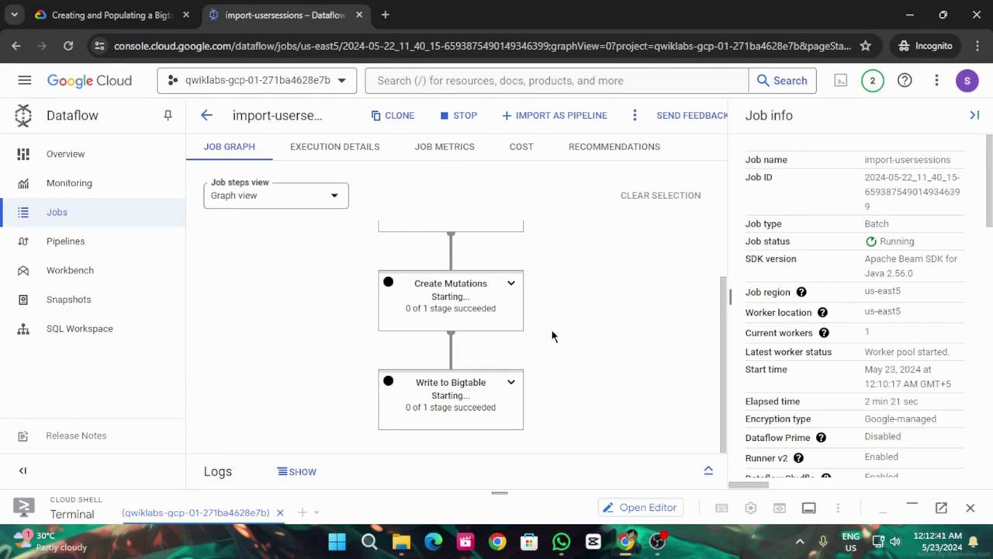
left_click(109, 14)
left_click(364, 325)
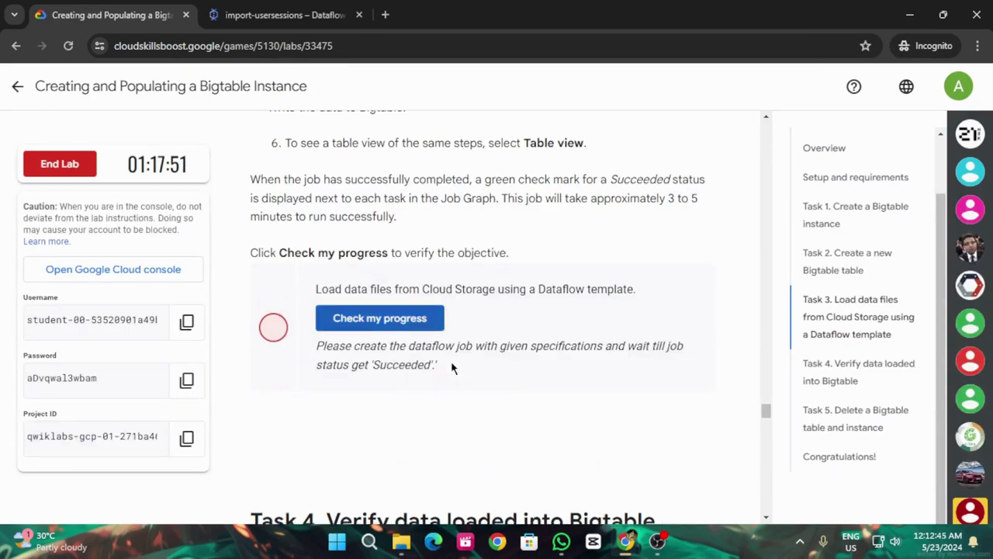
left_click(388, 320)
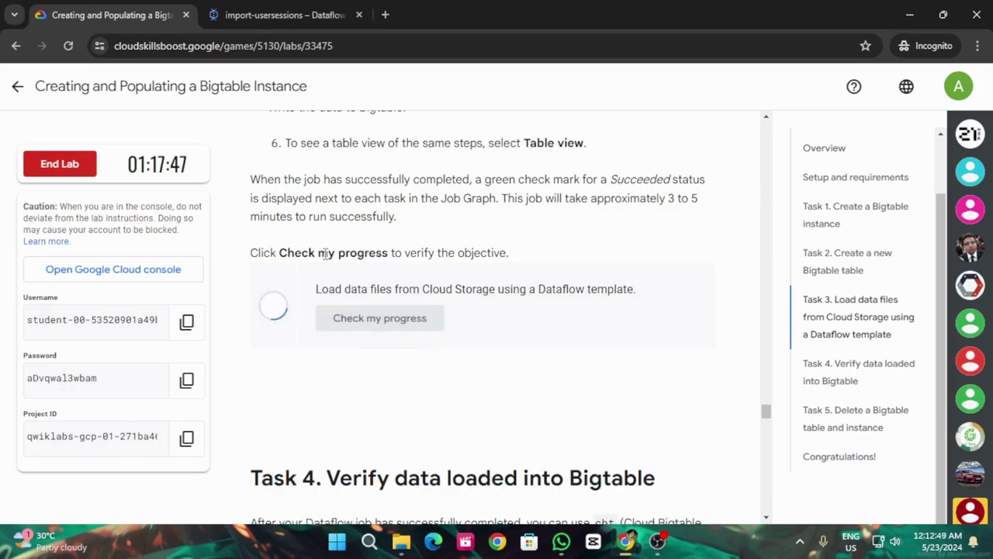
Step: Review the job graph's stage statuses again and recheck the Task 3 objective in the lab
left_click(289, 14)
scroll(463, 323, "up", 1)
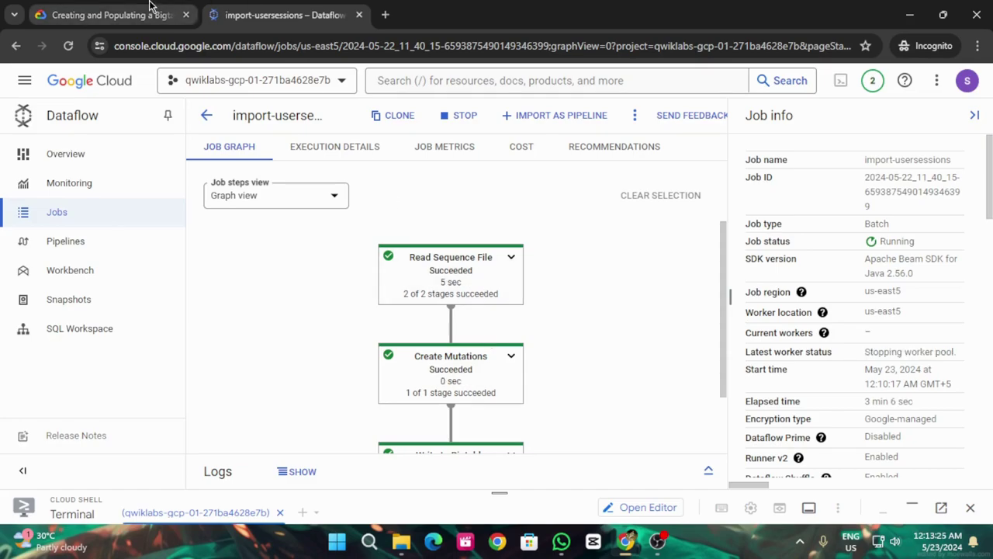
left_click(109, 15)
left_click(379, 319)
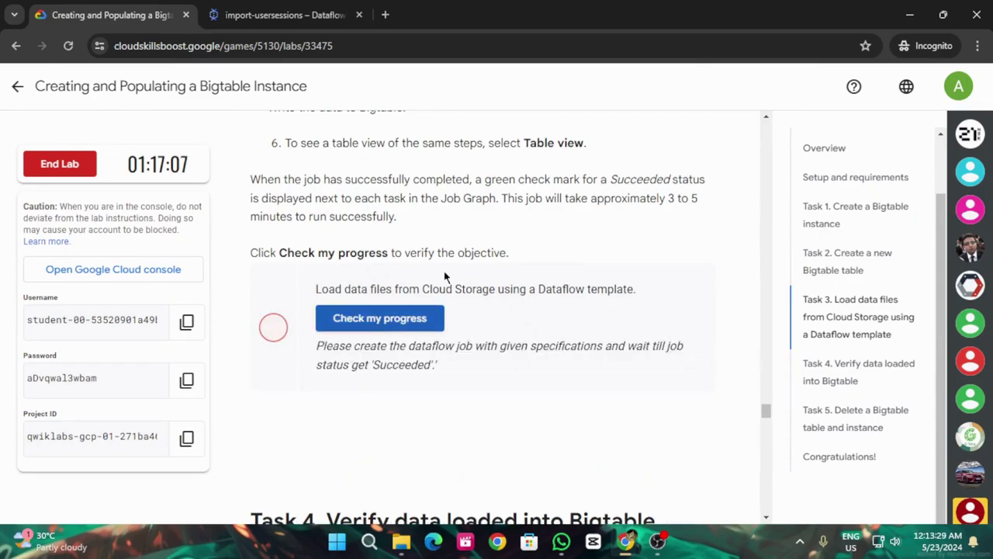
left_click(414, 318)
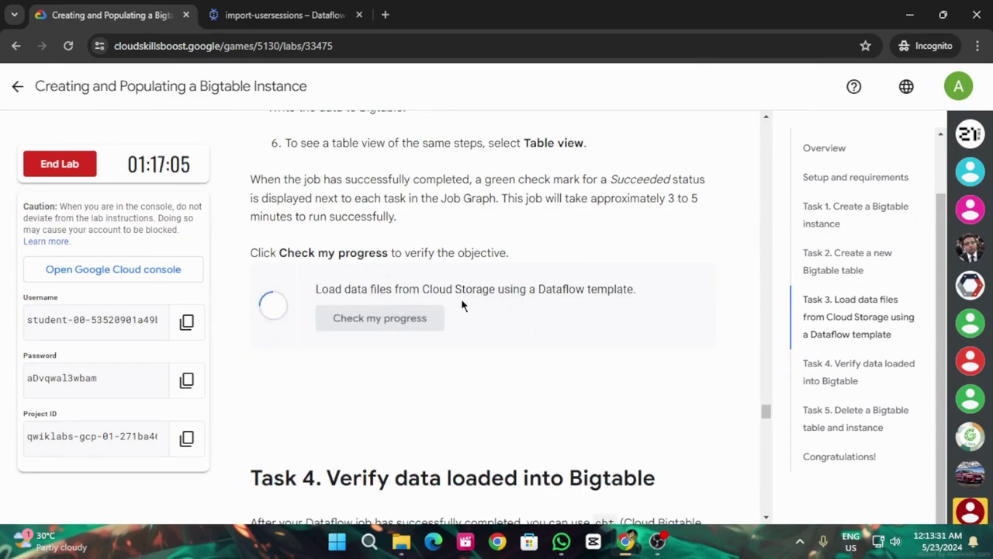
Step: Collapse the job information, reload the import-usersessions job page and rerun the Task 3 progress check
left_click(304, 14)
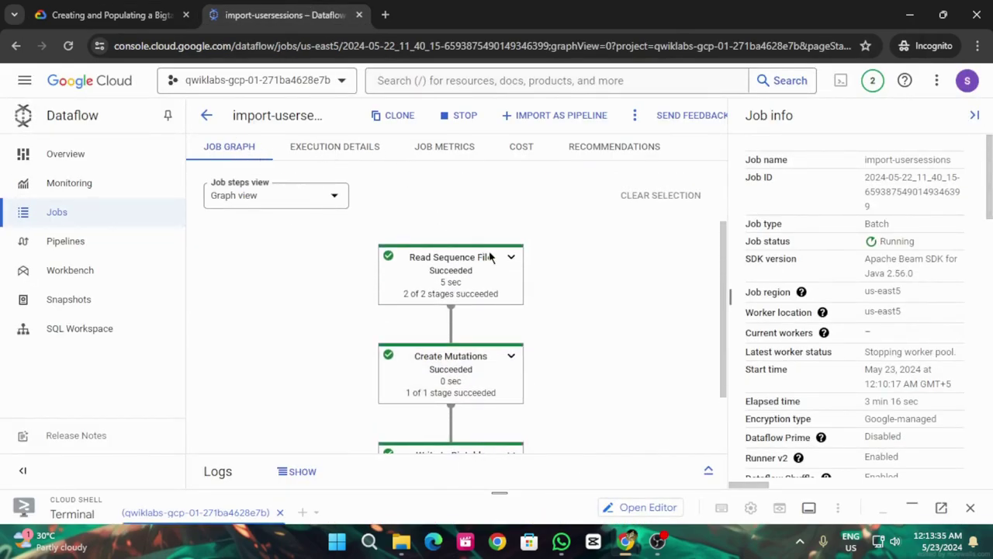
left_click(974, 115)
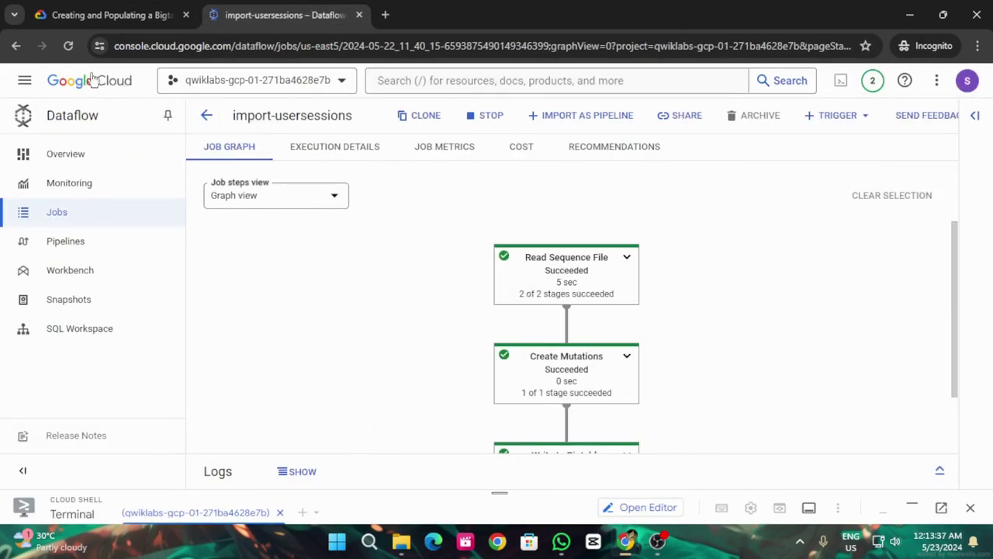
key("F5")
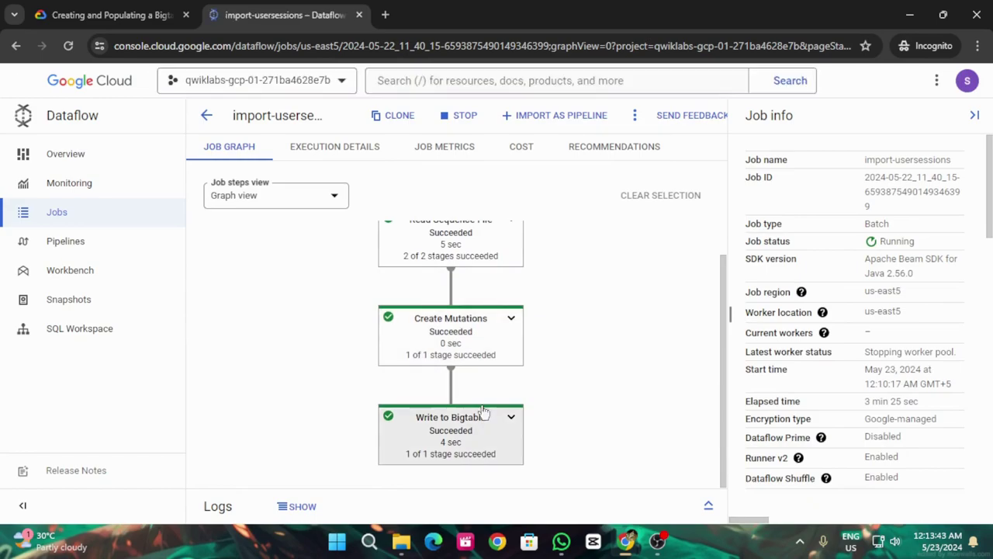
left_click(66, 8)
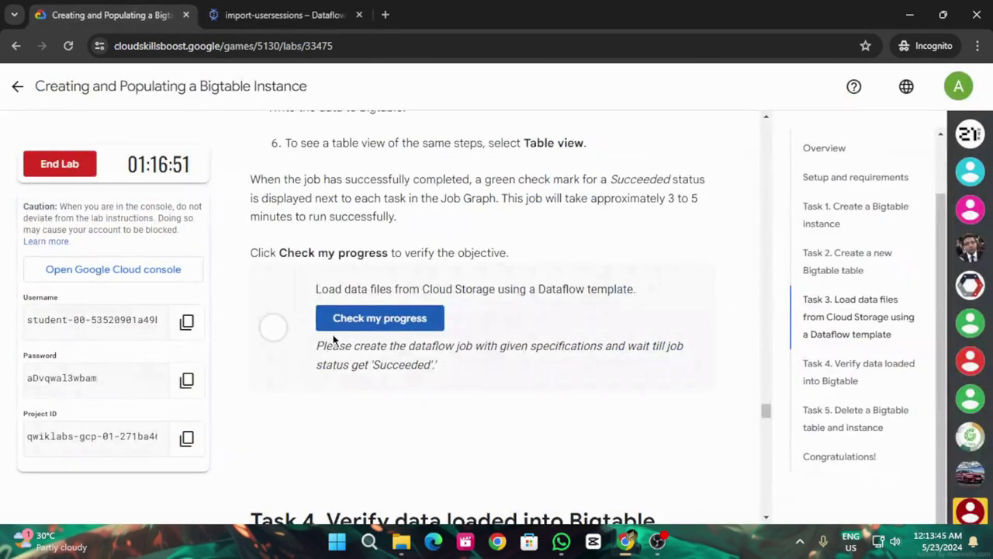
left_click(354, 320)
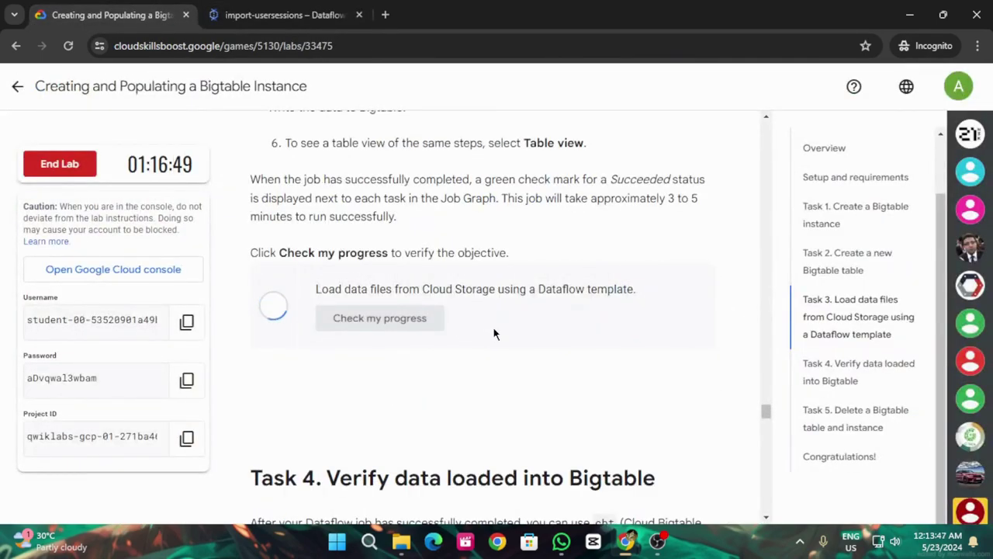
Step: Keep requesting the progress check for loading data files from Cloud Storage using a Dataflow template
left_click(417, 318)
left_click(428, 318)
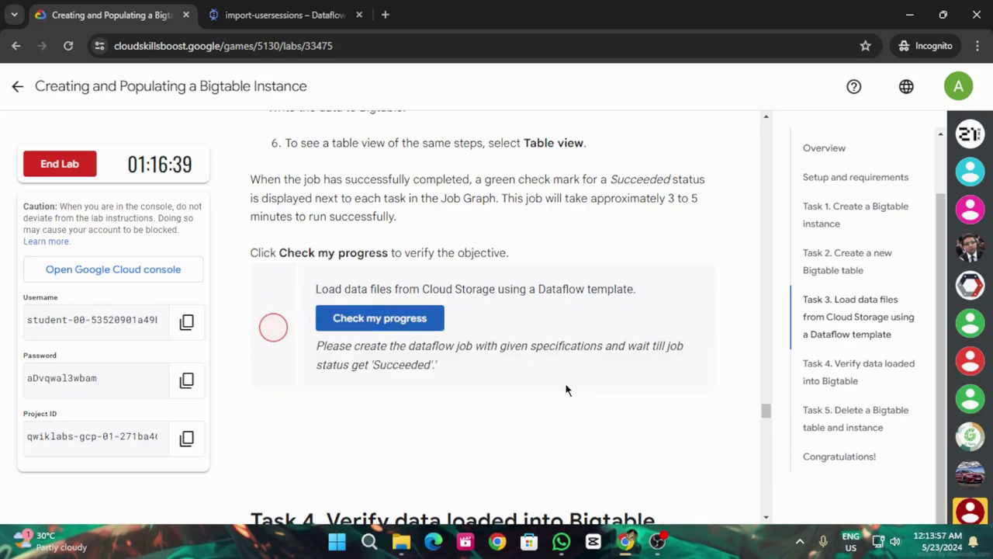
left_click(394, 325)
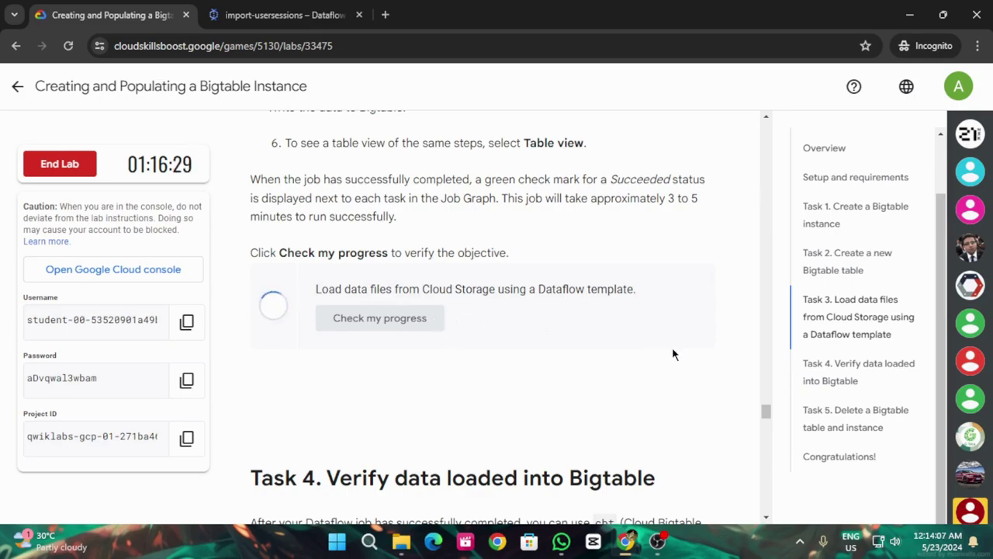
Step: Copy the project command from Task 4 and run it in an enlarged Cloud Shell to append the project ID to ~/.cbtrc
scroll(672, 355, "down", 5)
scroll(675, 354, "down", 2)
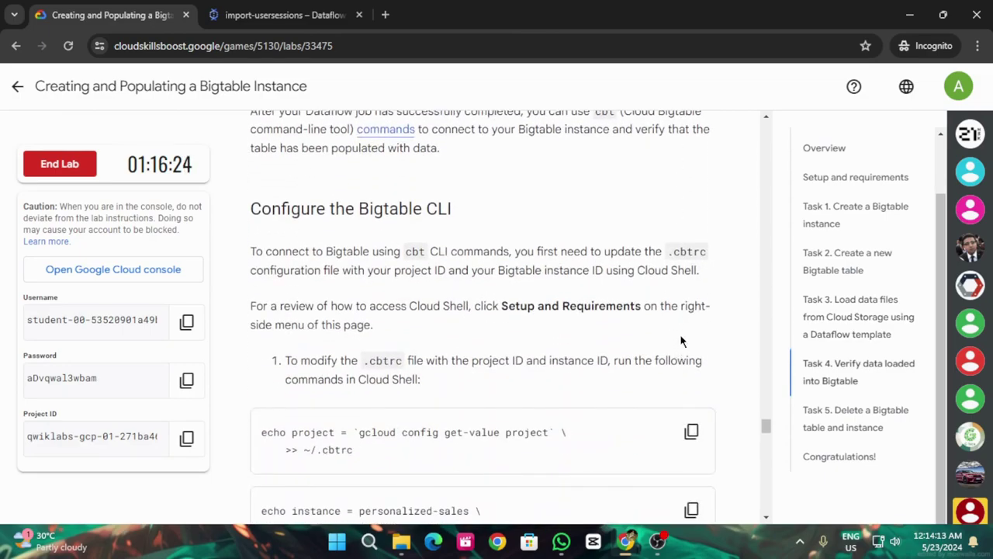
scroll(681, 341, "down", 1)
left_click(691, 357)
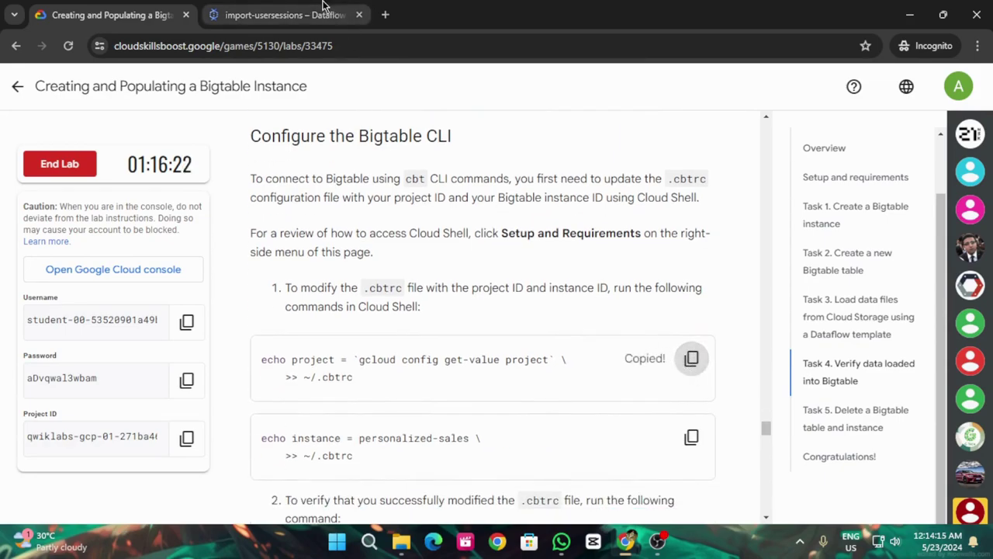
left_click(326, 12)
left_click_drag(500, 491, 501, 199)
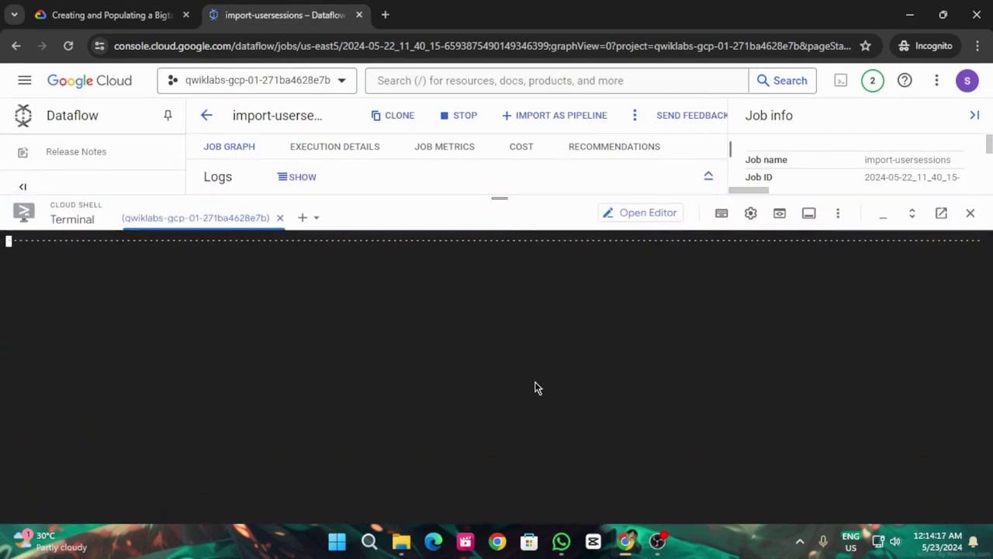
key("ctrl+v")
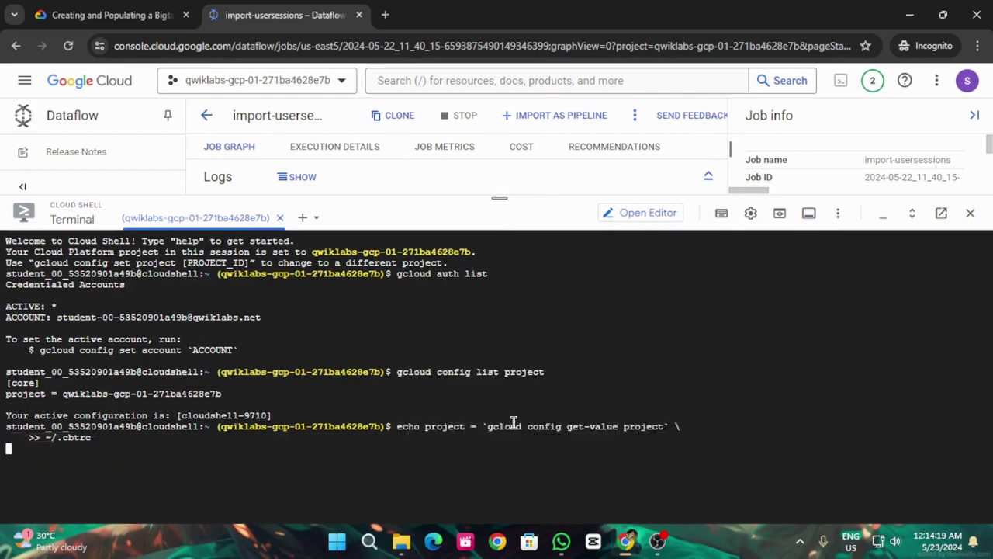
Step: Run the lab's echo command in Cloud Shell to append instance = personalized-sales to ~/.cbtrc
left_click(108, 15)
left_click(691, 292)
left_click(244, 6)
key("ctrl+v")
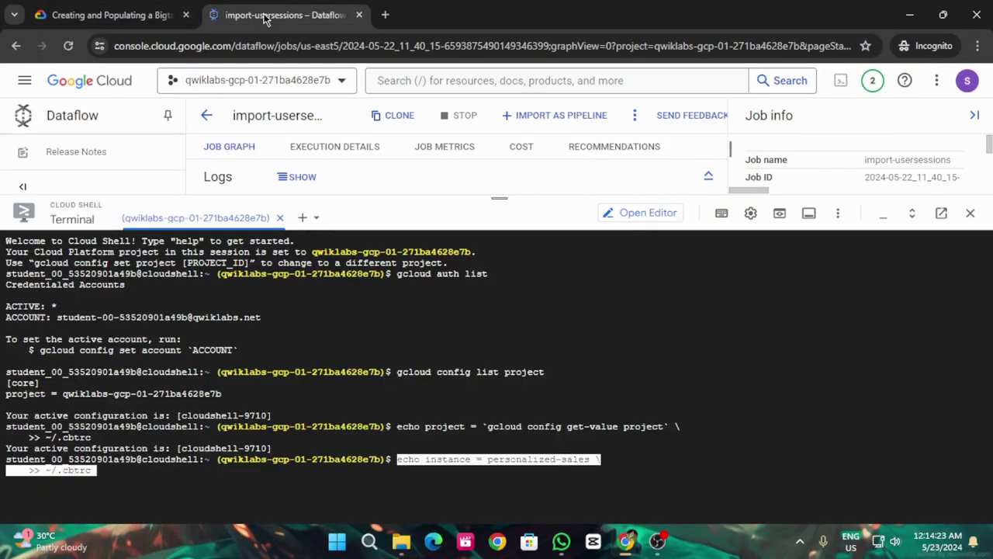
key("Return")
Step: Display the Bigtable CLI configuration by running the lab's command cat ~/.cbtrc in Cloud Shell
left_click(109, 15)
scroll(656, 281, "down", 2)
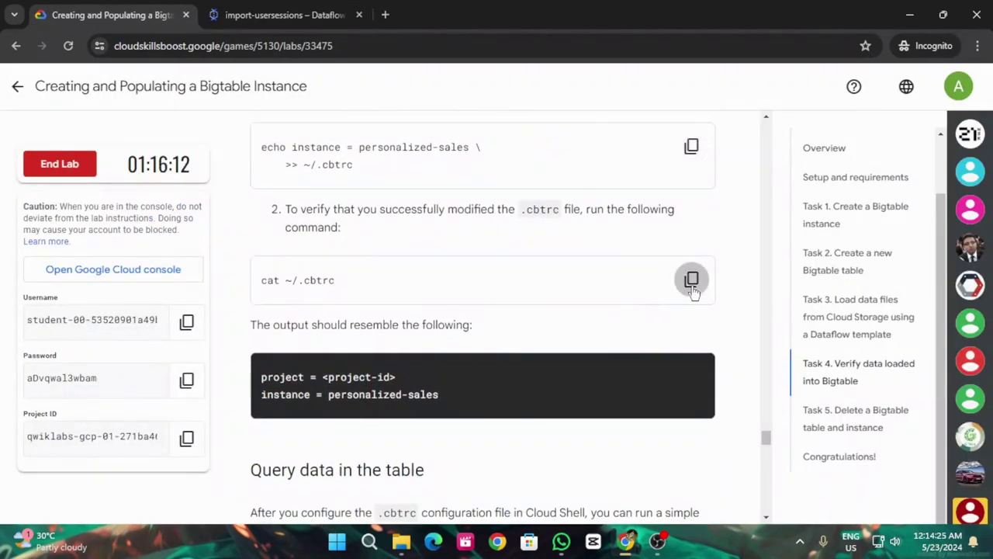
left_click(691, 281)
left_click(277, 12)
key("ctrl+v")
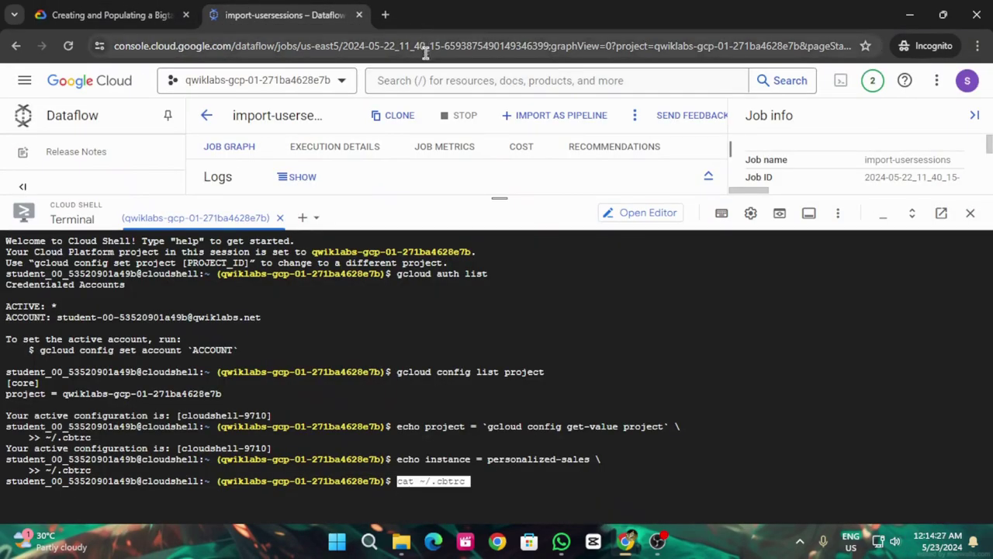
key("Return")
Step: Query the first ten rows of the UserSessions table by running cbt read UserSessions count=10 in Cloud Shell
left_click(113, 15)
scroll(555, 313, "down", 2)
scroll(556, 313, "down", 2)
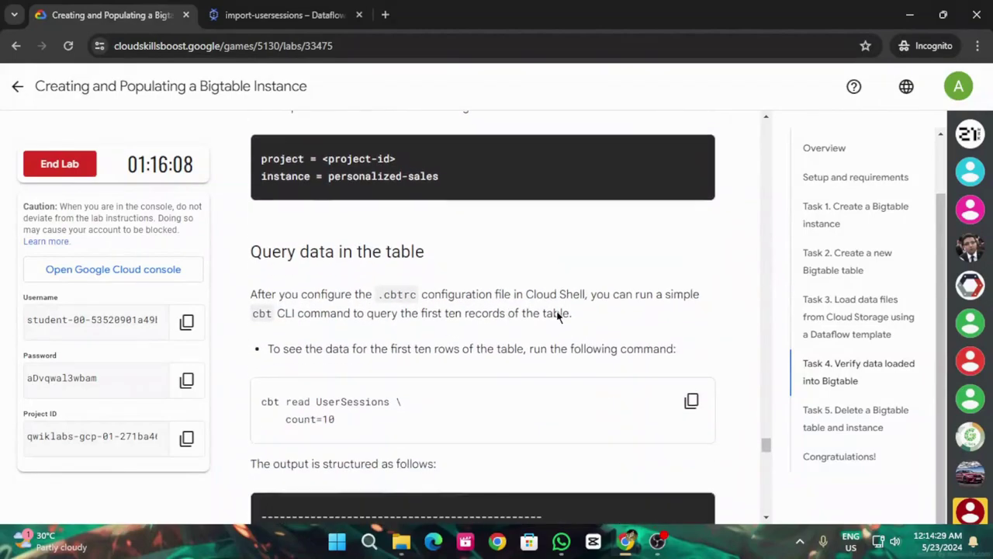
left_click(692, 327)
left_click(270, 11)
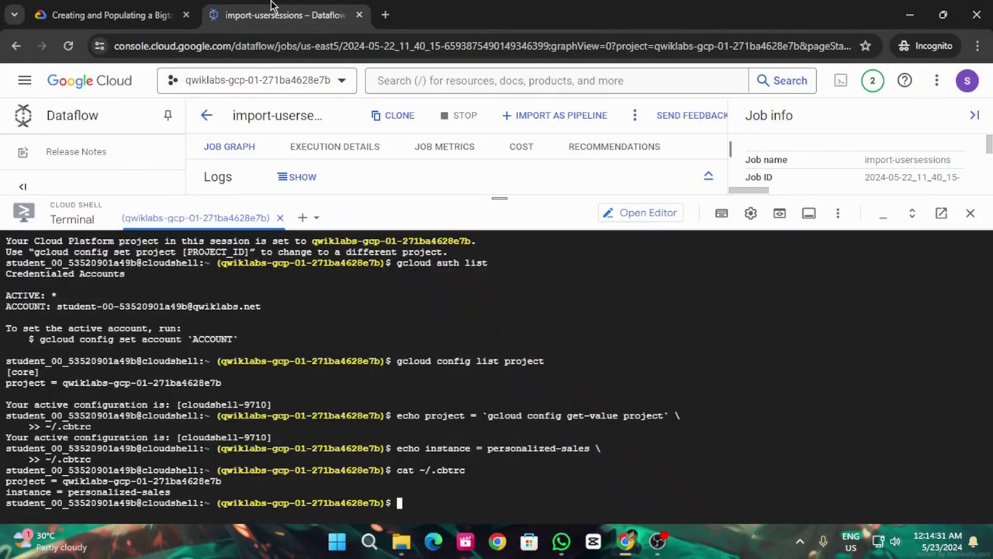
key("ctrl+v")
key("Return")
Step: Review the Task 5 instructions for deleting the table and instance, and copy the product name Bigtable
left_click(124, 12)
scroll(562, 374, "down", 2)
scroll(561, 374, "down", 10)
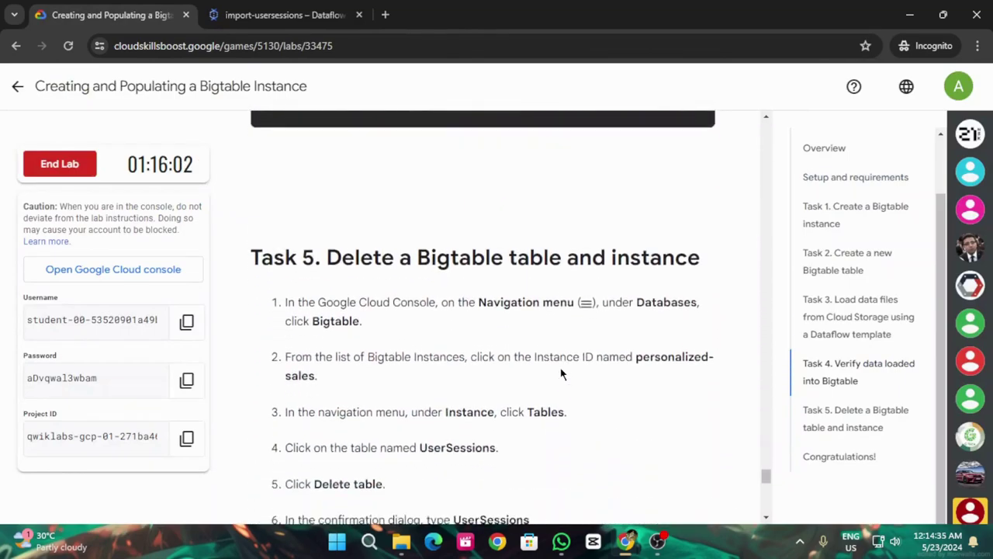
scroll(562, 374, "down", 7)
scroll(561, 374, "up", 6)
scroll(561, 390, "up", 2)
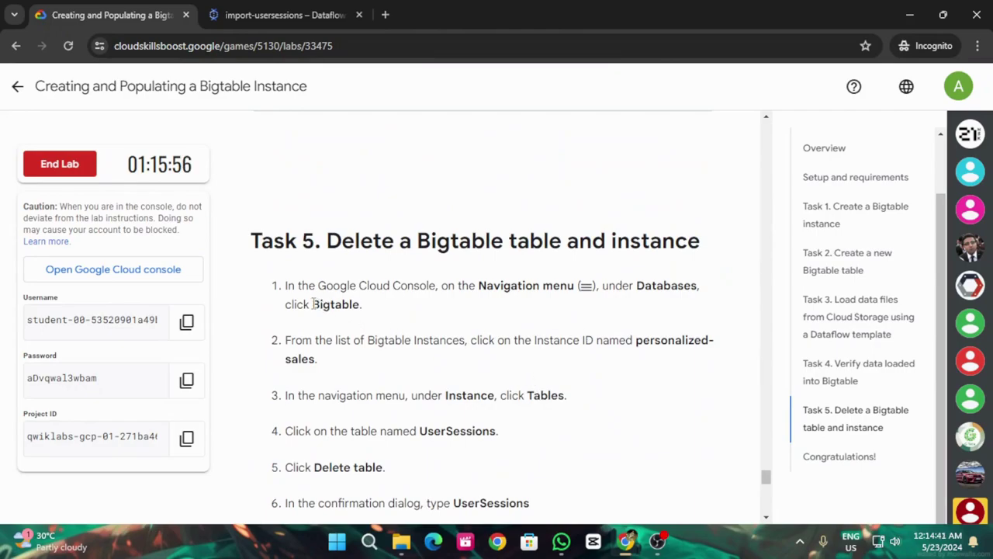
left_click_drag(312, 304, 357, 304)
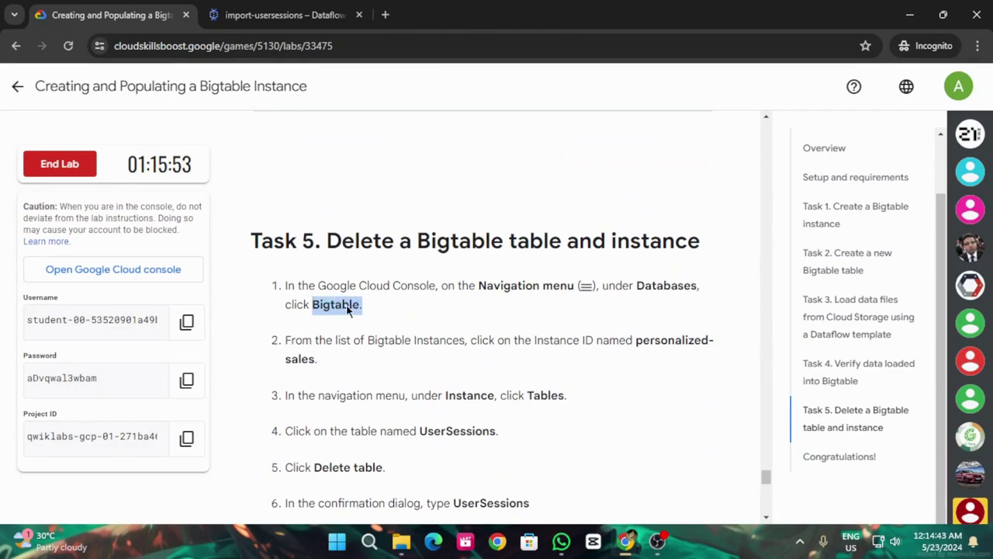
Step: Shrink the Cloud Shell terminal, search the Google Cloud console for Bigtable and open the Bigtable product page
left_click(280, 15)
left_click_drag(504, 224, 543, 500)
left_click(509, 80)
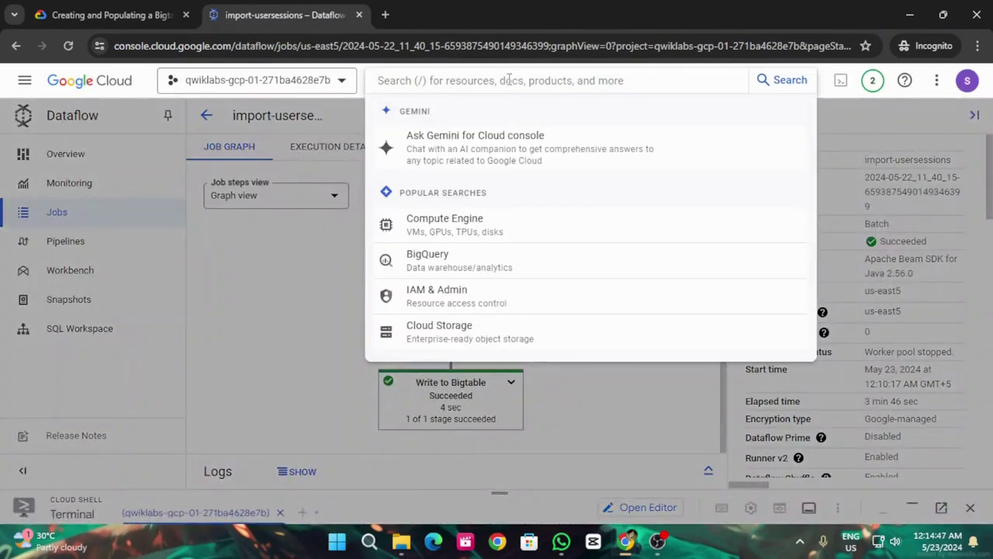
key("ctrl+v")
key("Return")
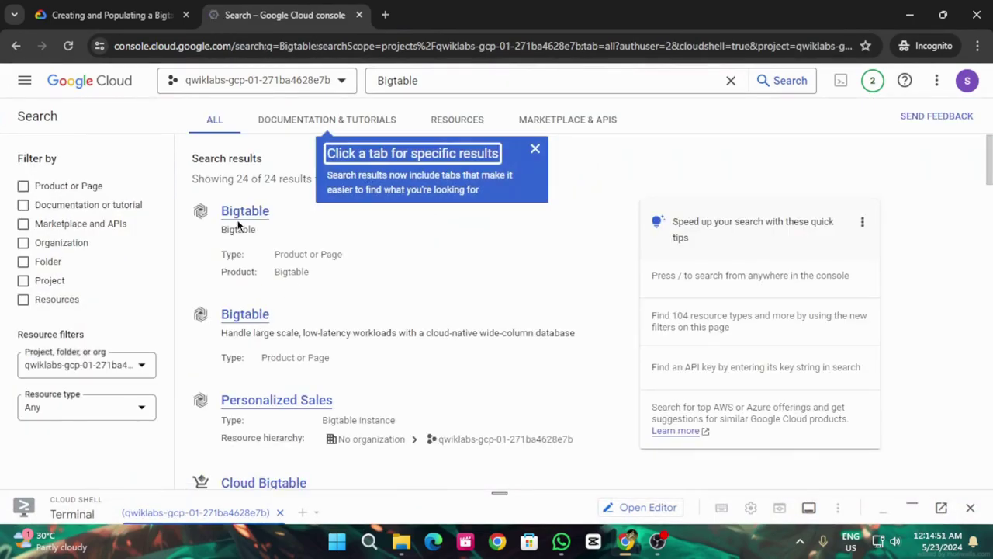
left_click(242, 212)
Step: Open the personalized-sales instance overview and read through the lab's table and instance deletion steps
key("ctrl+1")
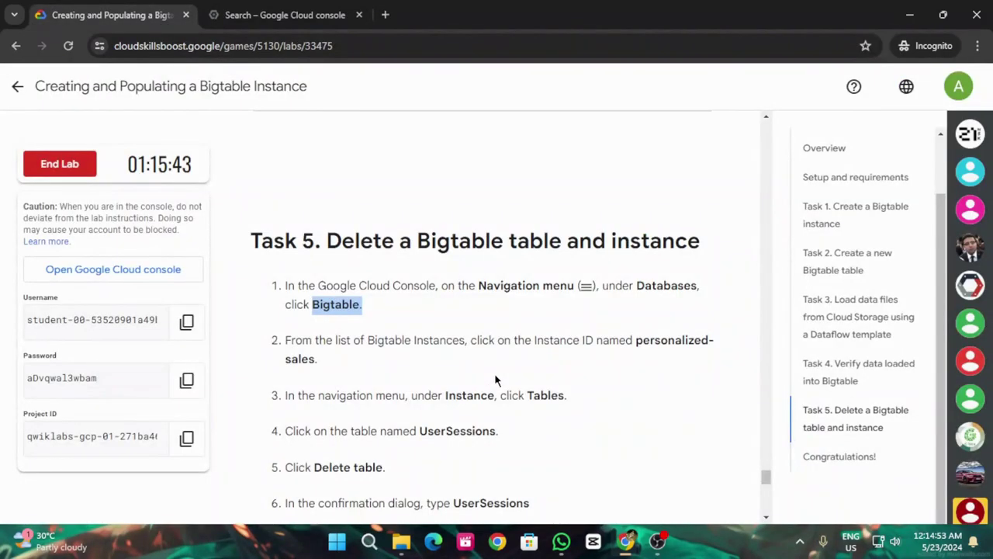
scroll(500, 374, "down", 1)
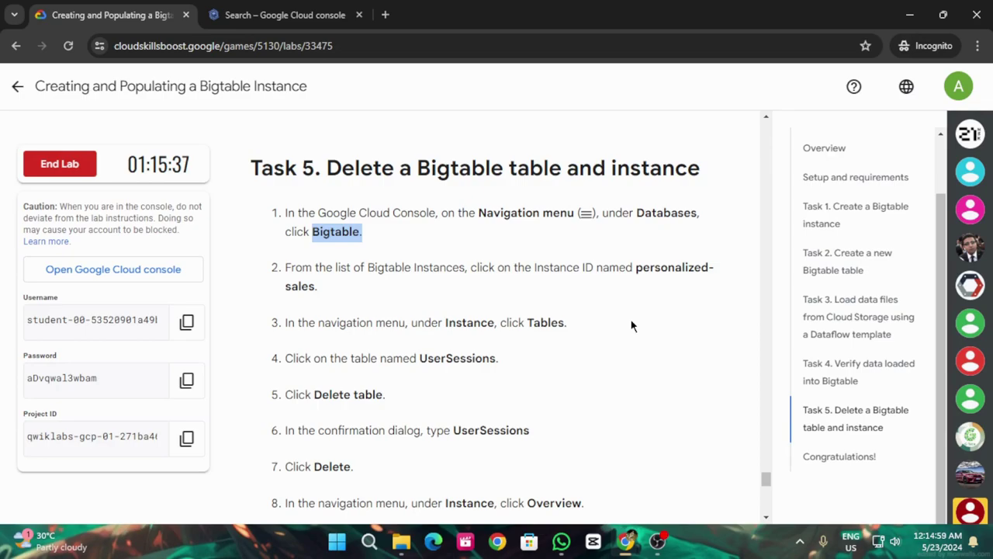
left_click(281, 15)
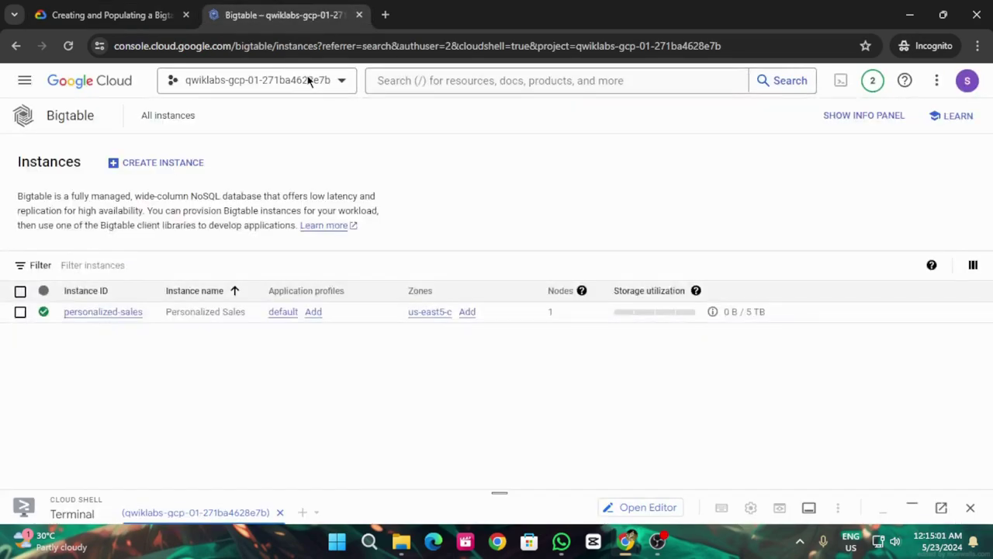
left_click(112, 311)
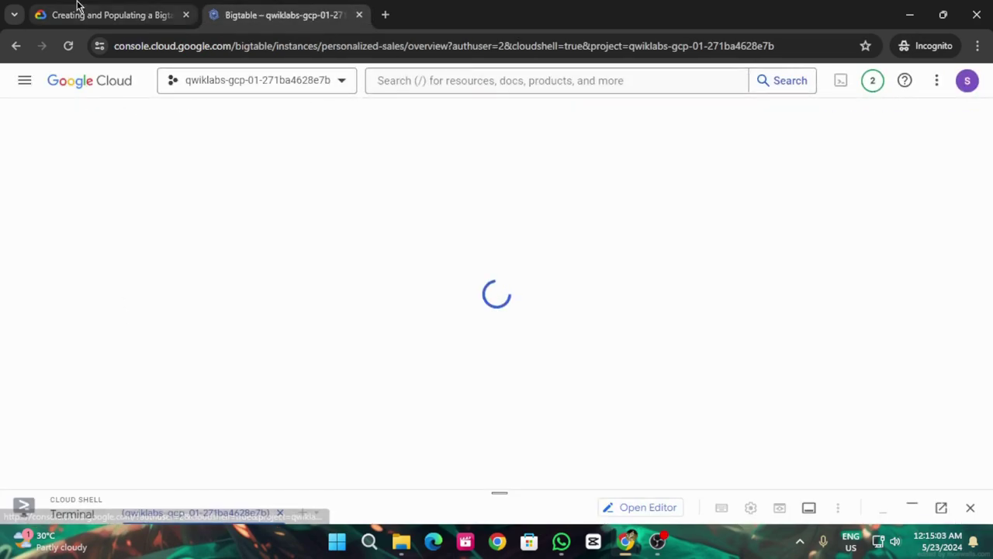
left_click(82, 14)
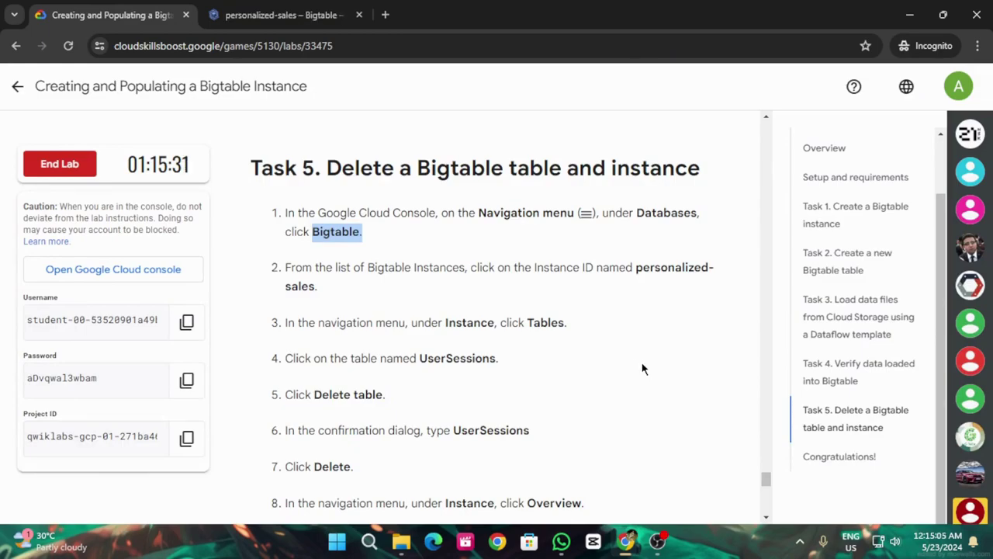
scroll(642, 368, "down", 2)
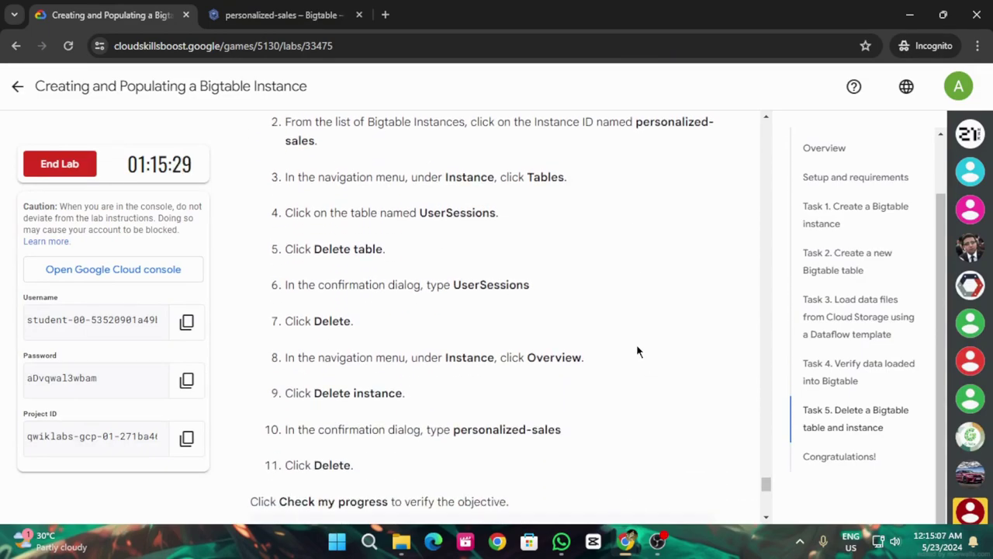
left_click(300, 8)
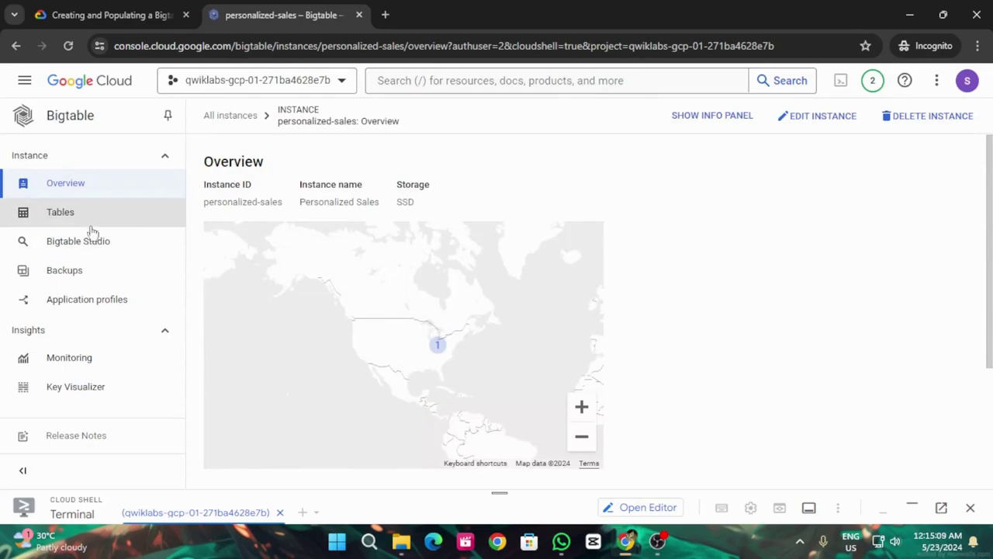
Step: Open the table list of the personalized-sales instance, select the UserSessions table and hide the info panel
left_click(68, 216)
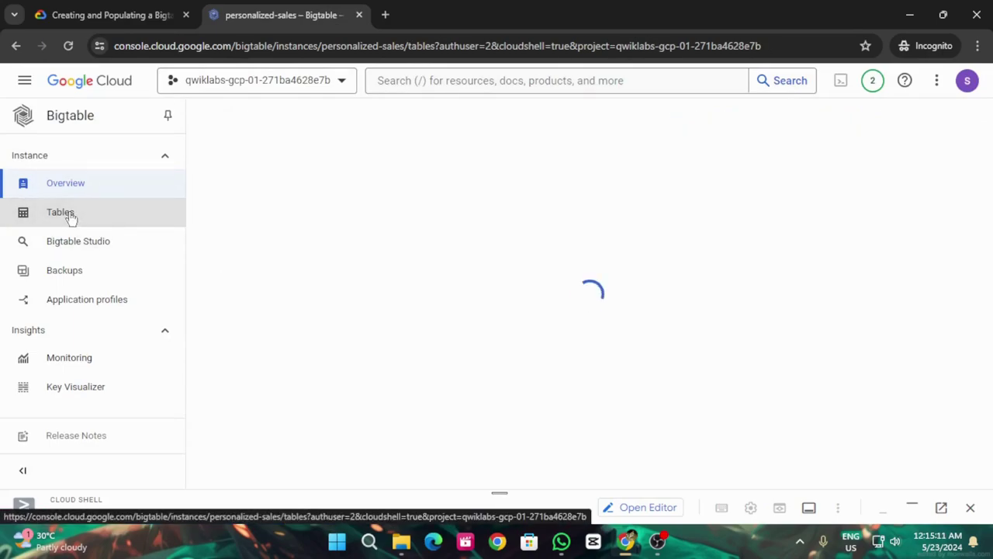
left_click(142, 11)
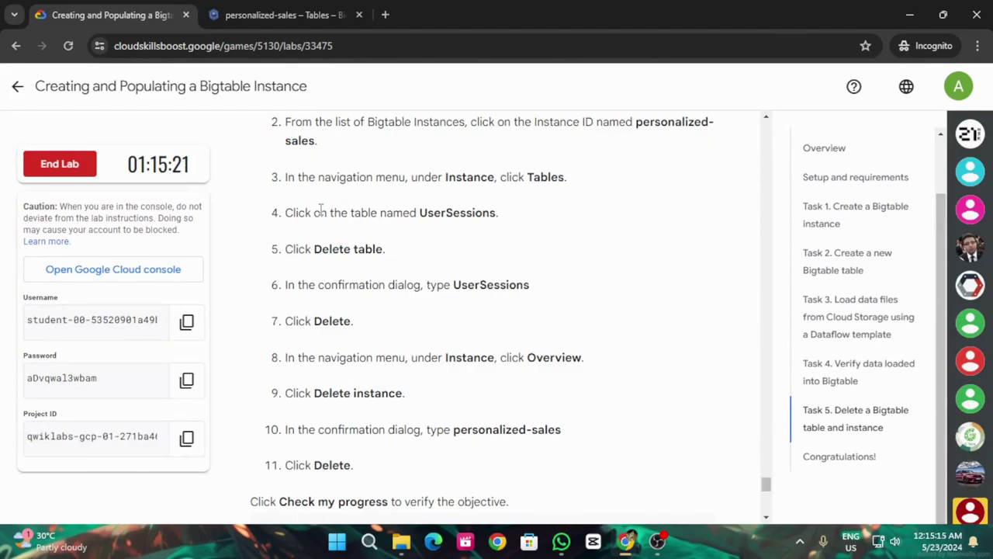
left_click(283, 7)
scroll(370, 349, "down", 1)
left_click(207, 478)
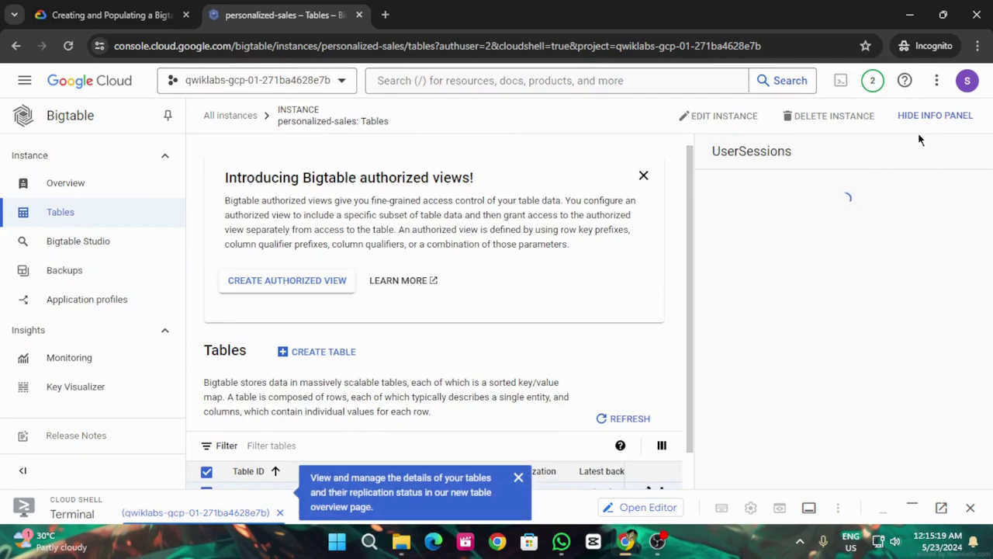
left_click(935, 115)
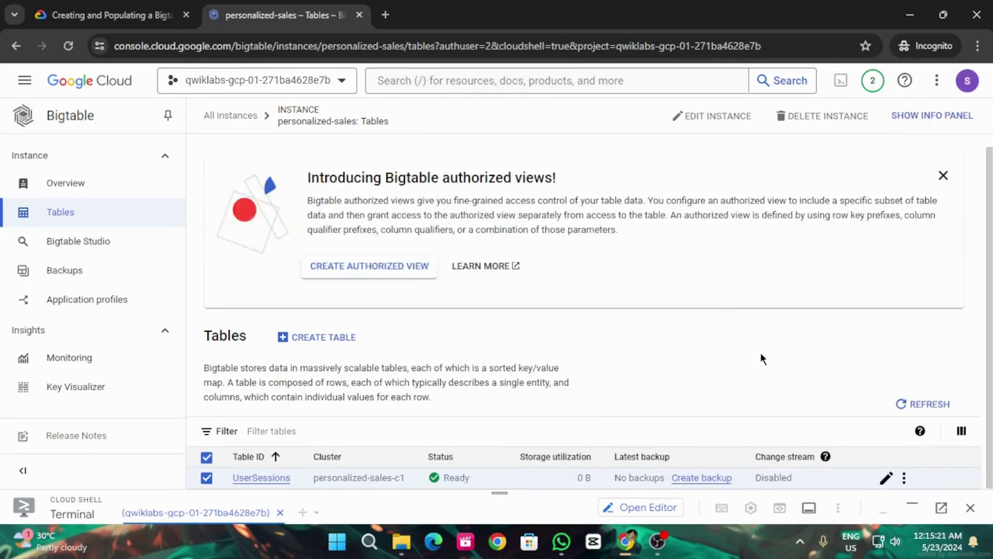
Step: Delete the UserSessions table, entering UserSessions as the confirmation ID
left_click(904, 478)
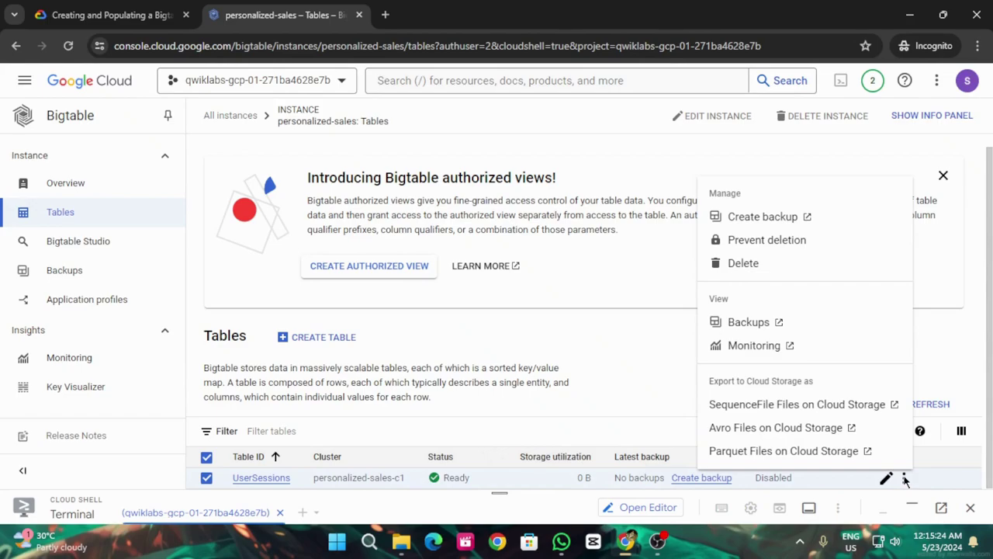
left_click(737, 268)
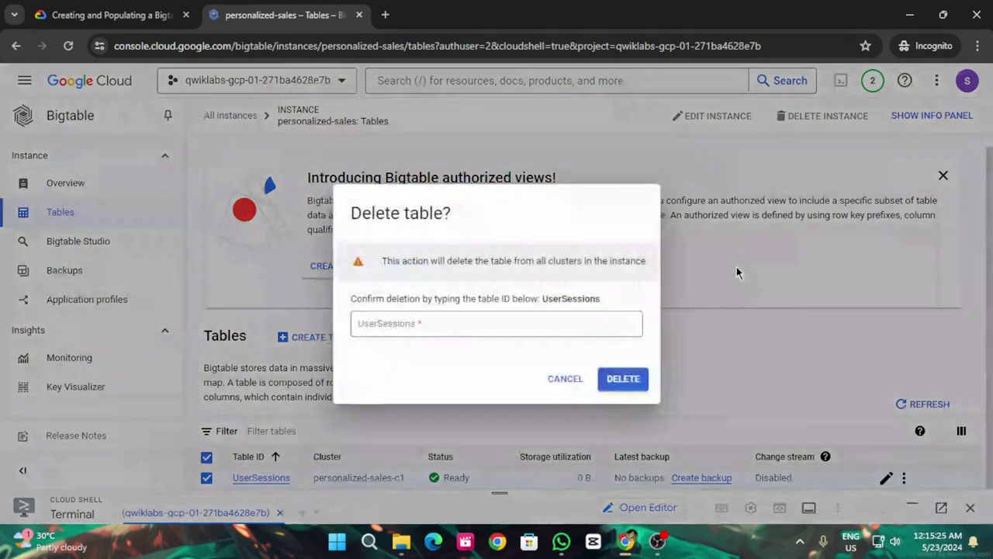
left_click(431, 322)
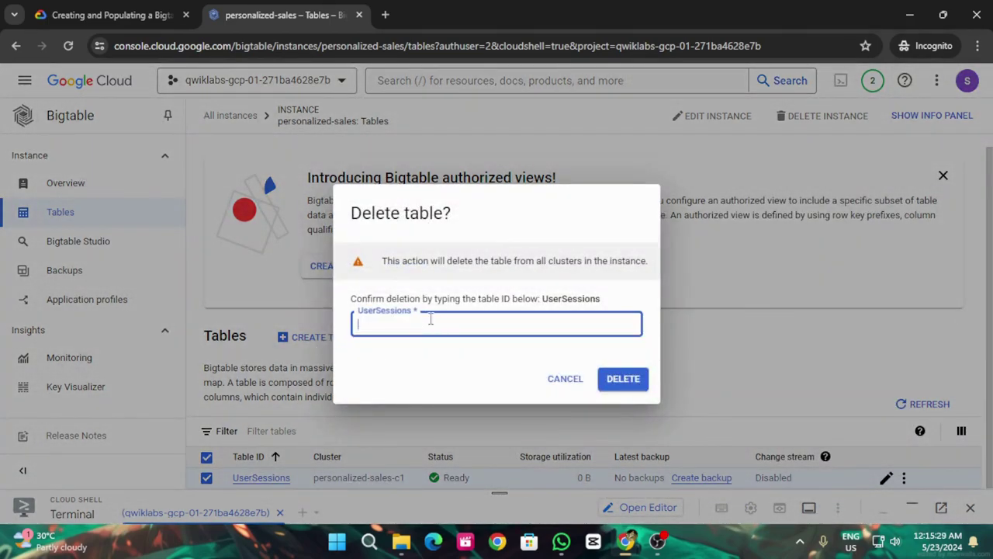
type("User")
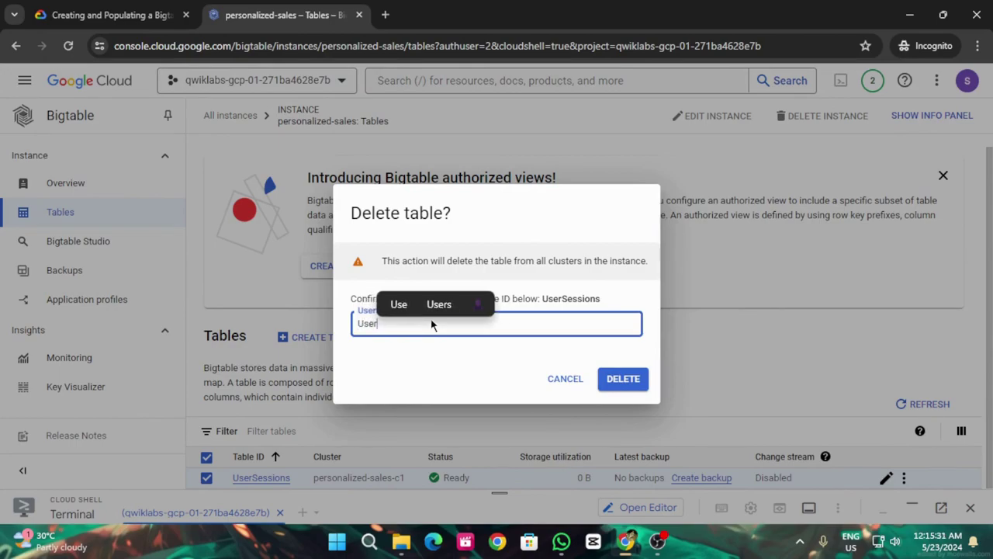
type("Se")
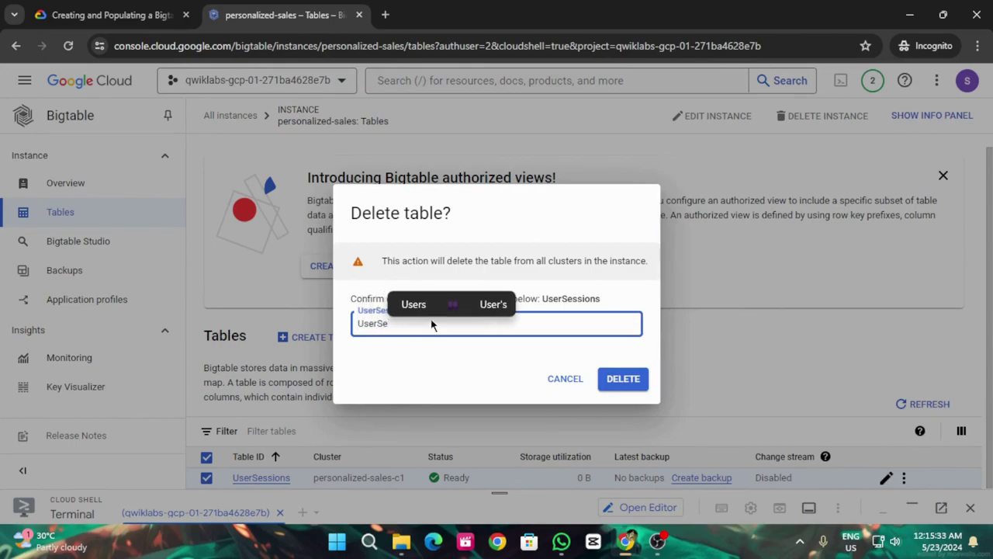
type("ssio")
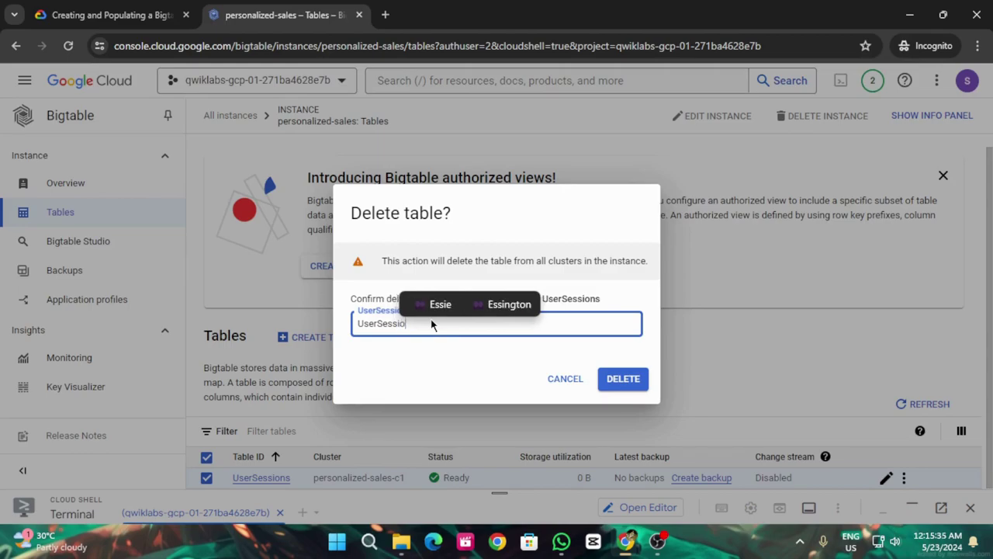
type("ns")
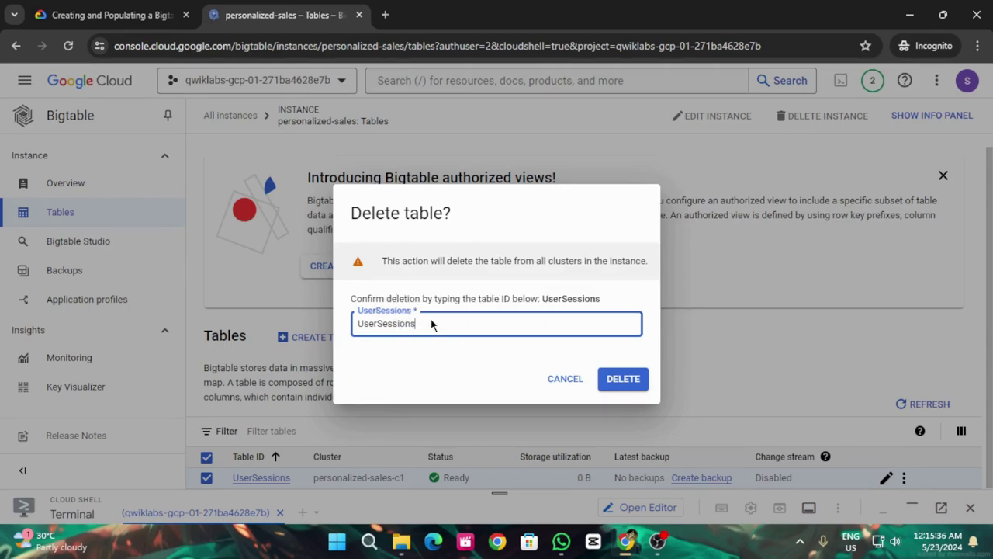
left_click(609, 380)
Step: Run the lab's Task 5 progress check for the deleted table, dismiss the console's deletion notice, and repeat the check
left_click(101, 15)
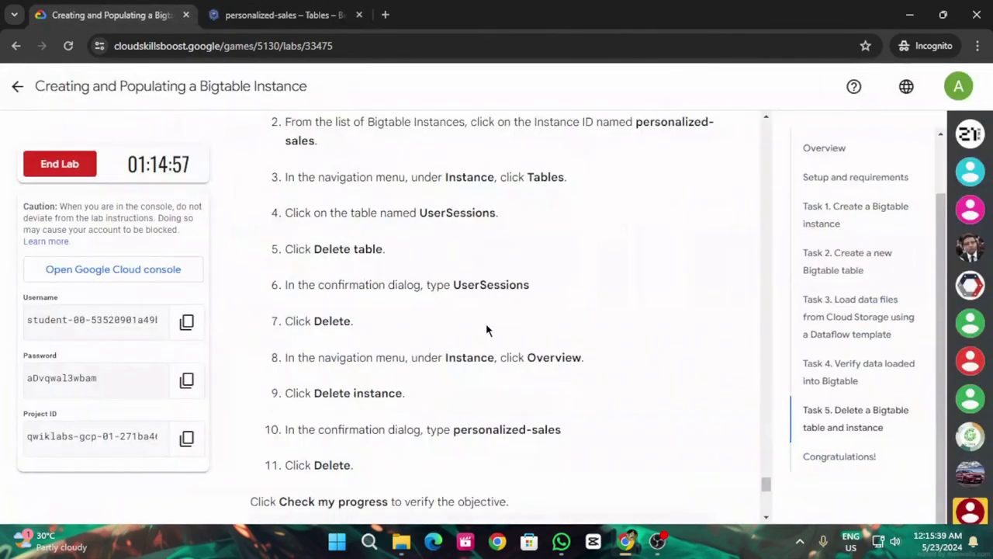
scroll(498, 326, "down", 2)
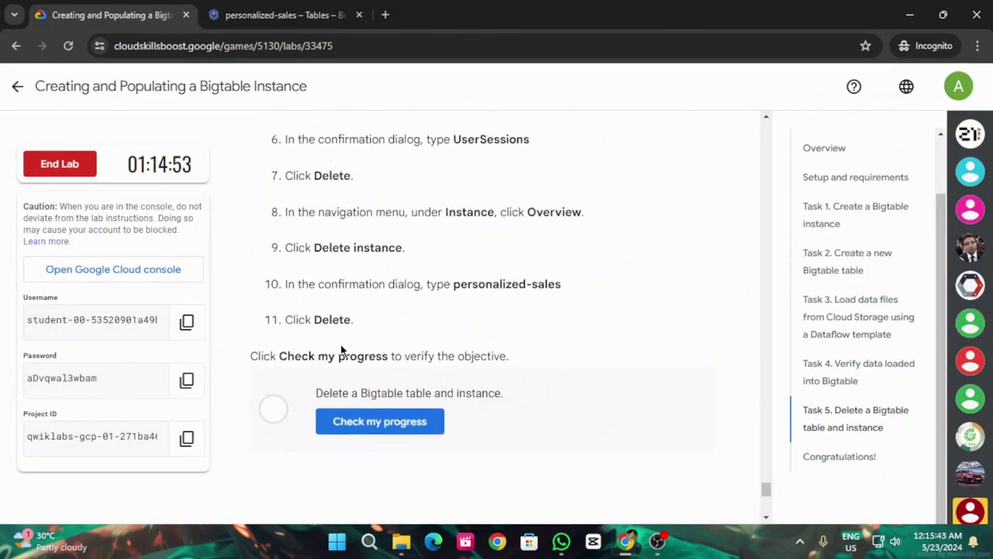
left_click(364, 419)
left_click(288, 8)
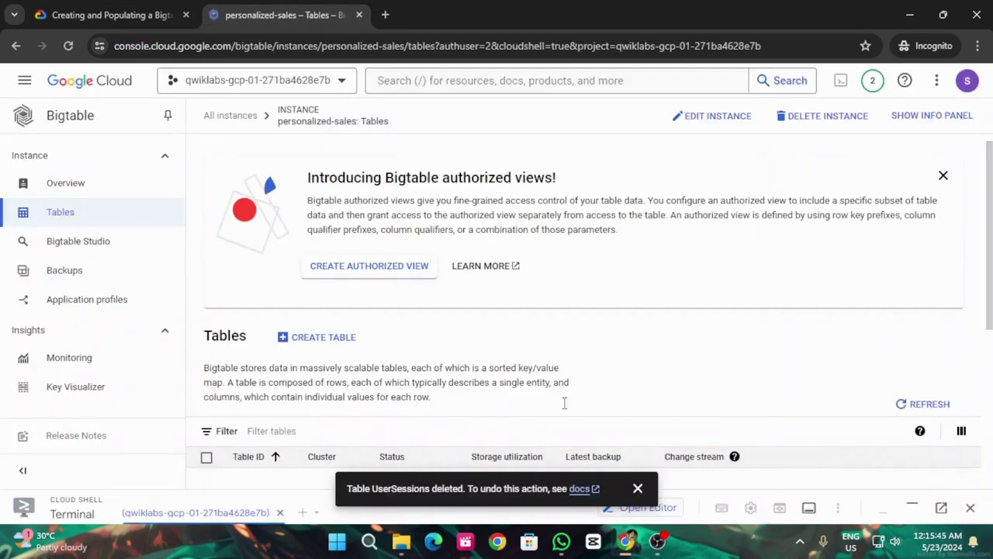
left_click(638, 488)
left_click(108, 15)
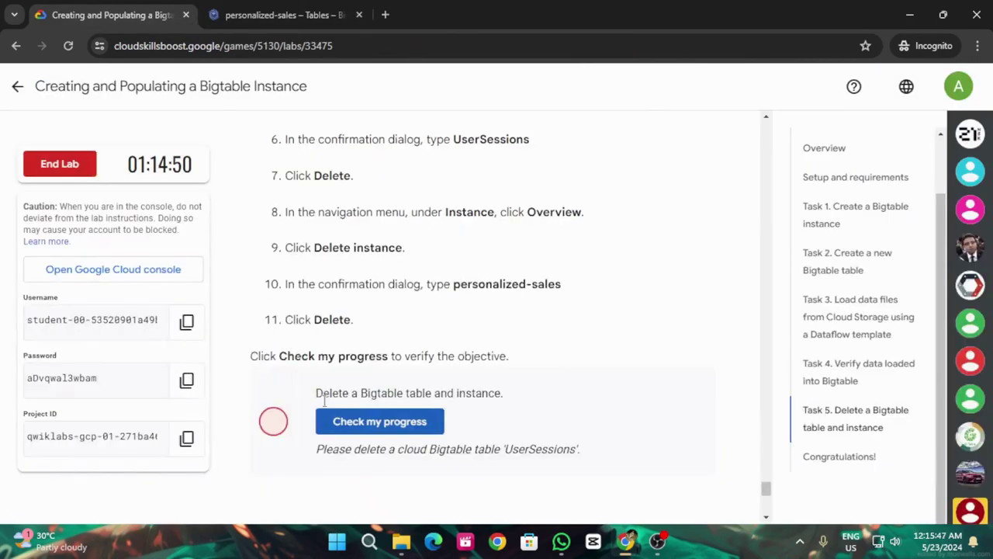
left_click(339, 433)
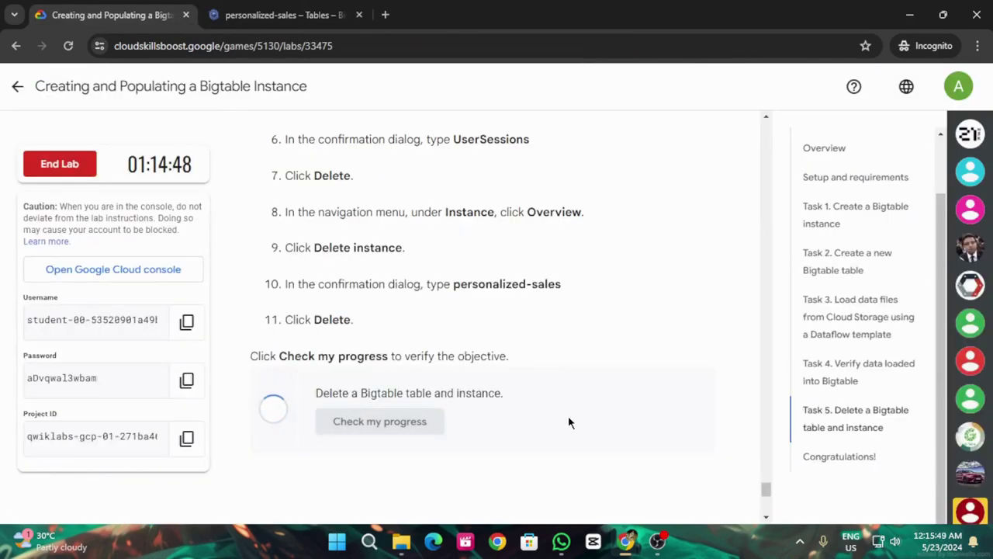
Step: Review the personalized-sales overview and table list in the console, and recheck the Task 5 progress in the lab
left_click(279, 15)
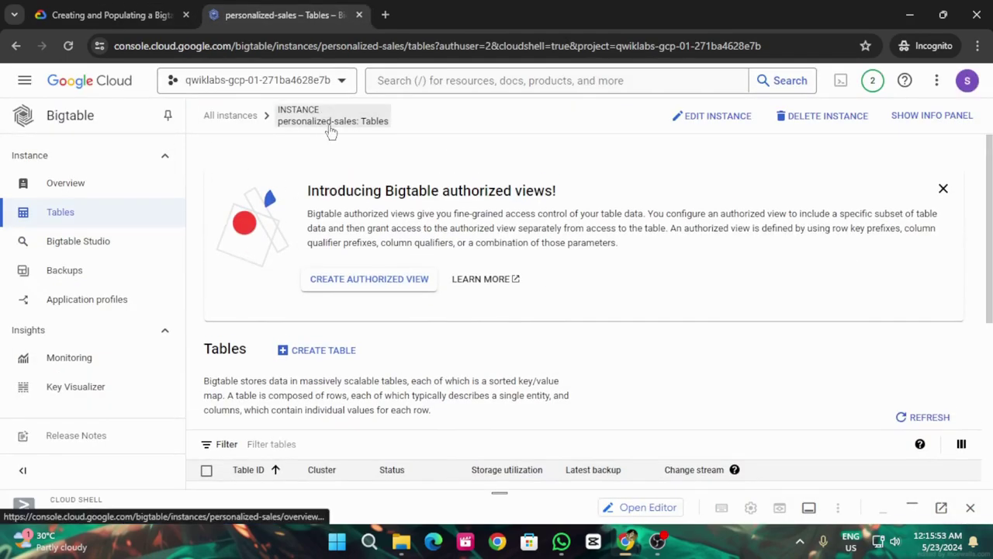
left_click(332, 123)
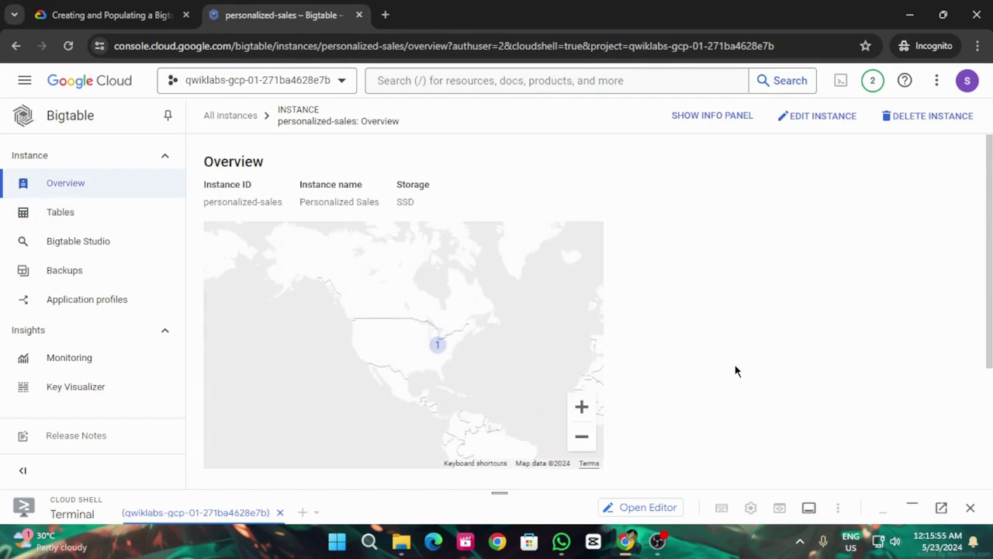
left_click(63, 218)
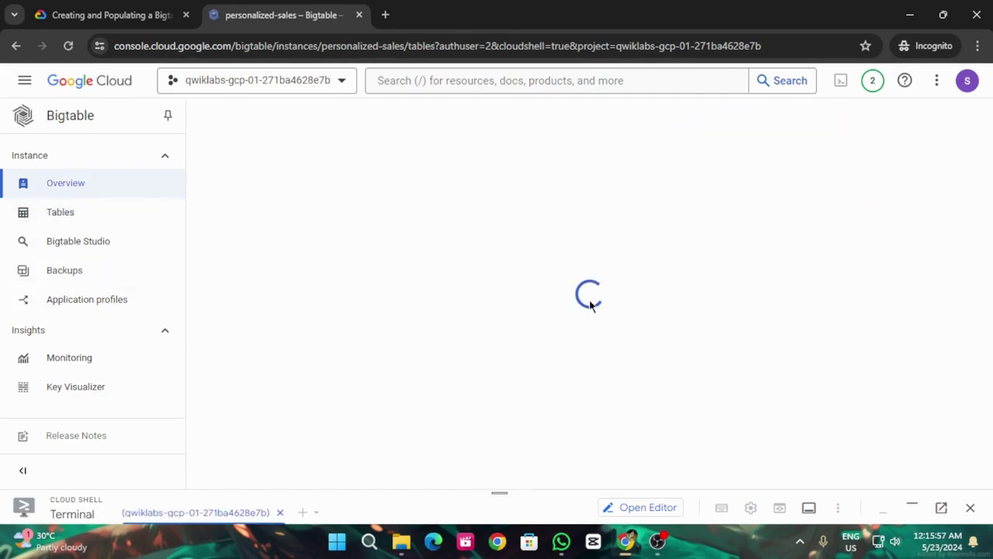
scroll(592, 307, "down", 2)
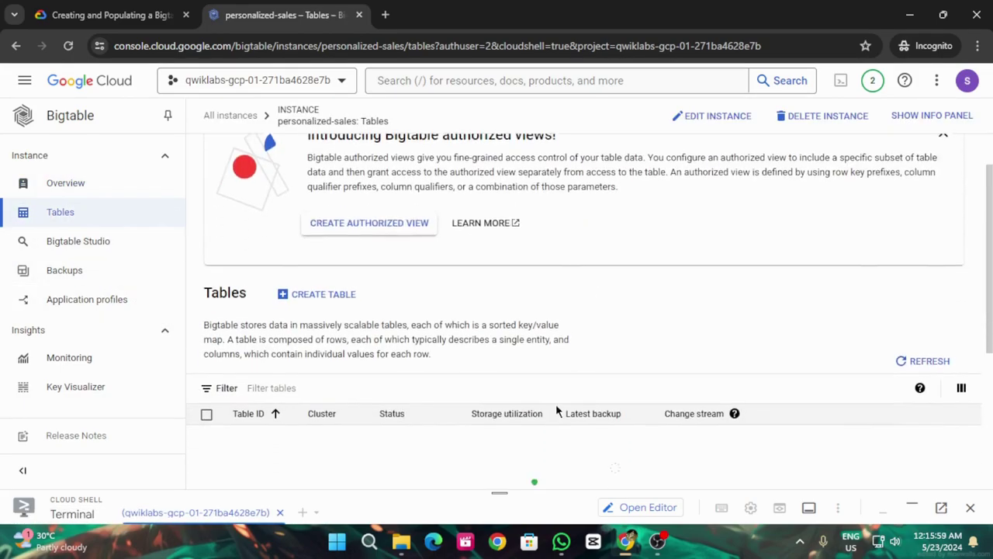
left_click(115, 14)
left_click(380, 421)
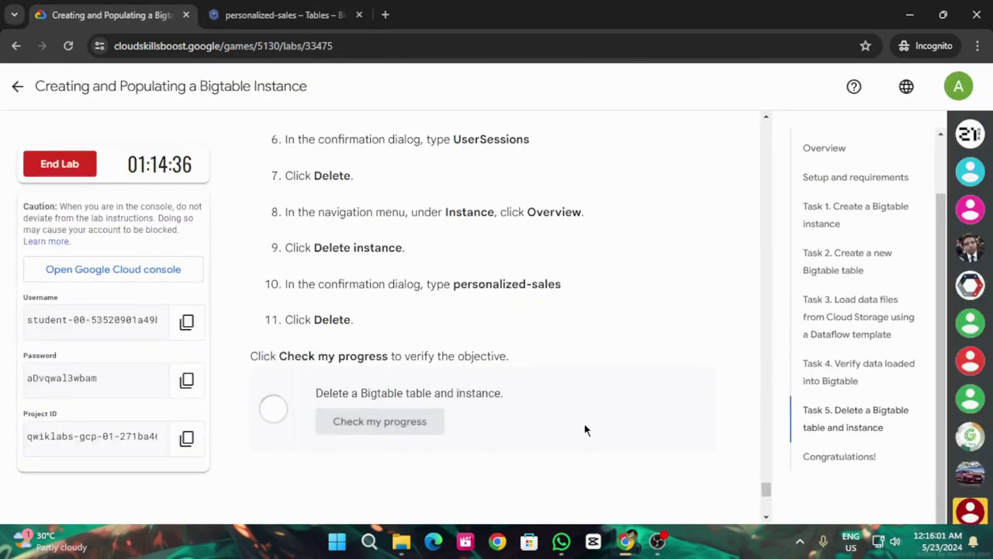
scroll(585, 428, "down", 2)
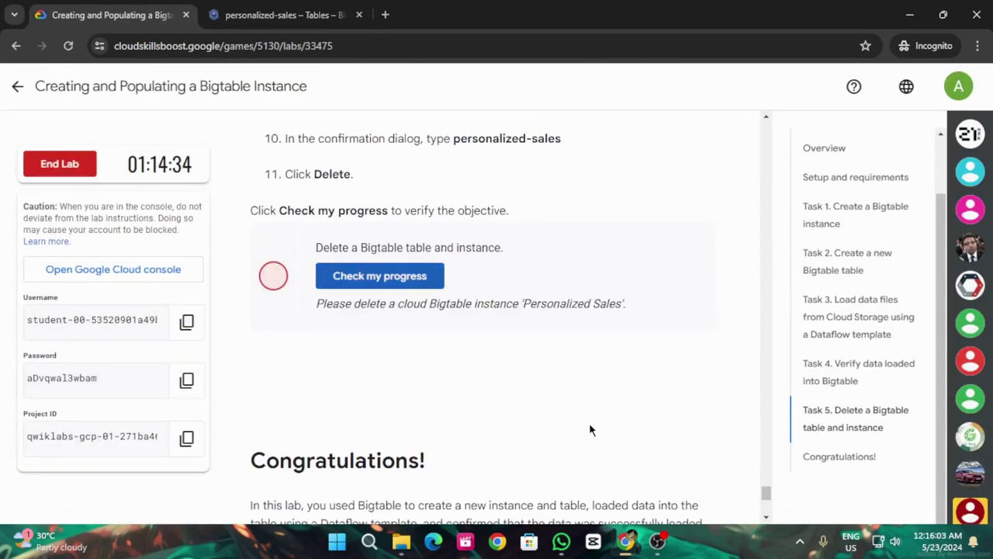
left_click(437, 280)
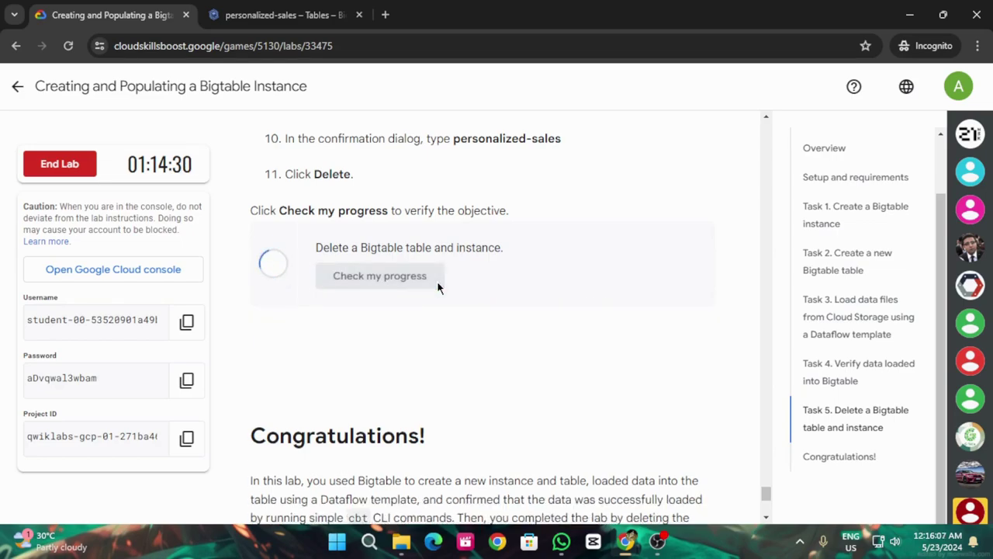
left_click(433, 283)
left_click(409, 291)
Step: Reload the Bigtable console page and request another progress check for deleting the Bigtable table and instance
left_click(309, 9)
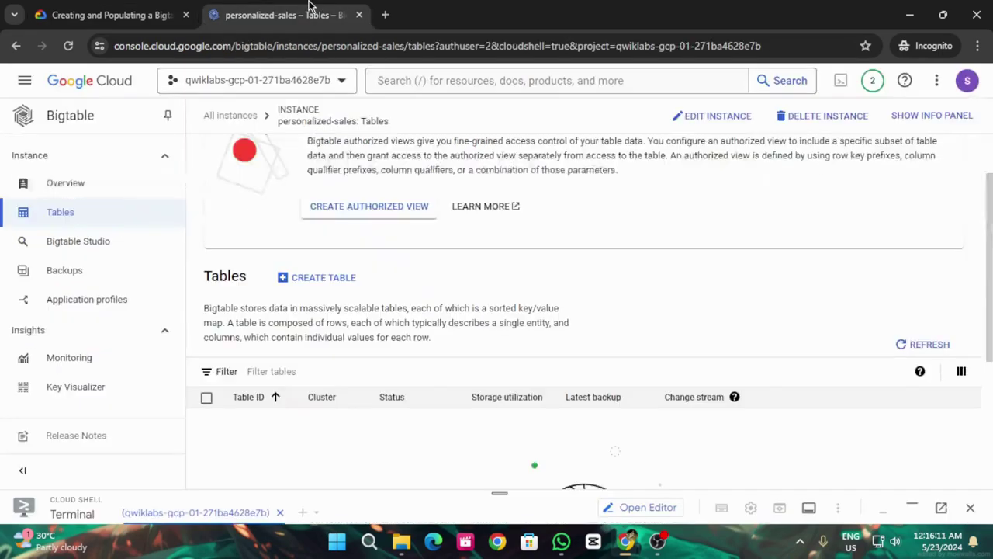
key("ctrl+r")
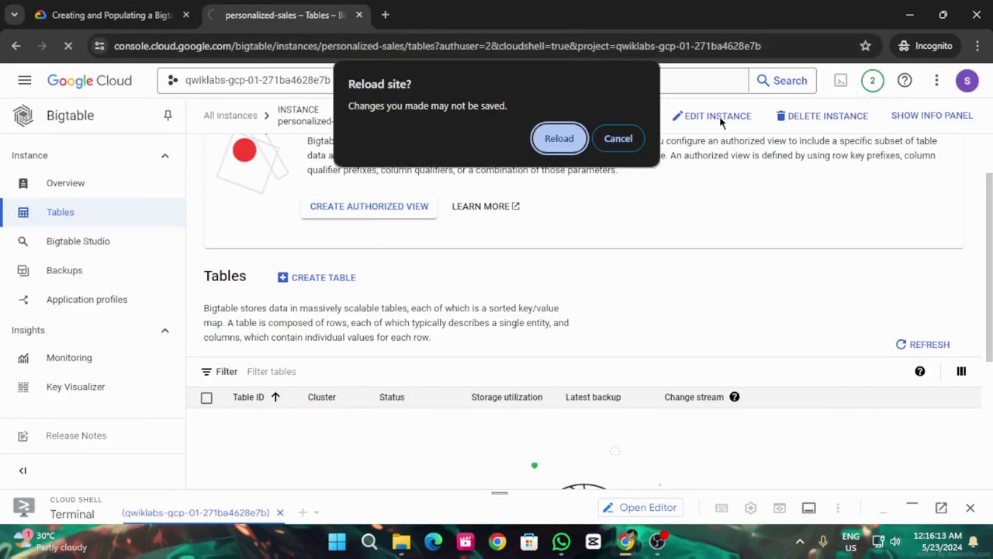
left_click(545, 146)
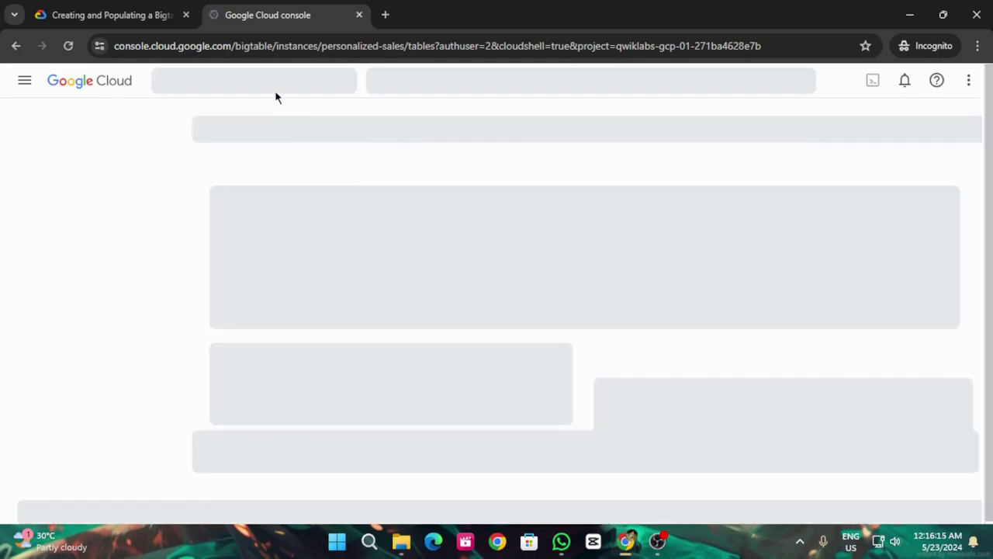
left_click(116, 14)
left_click(363, 275)
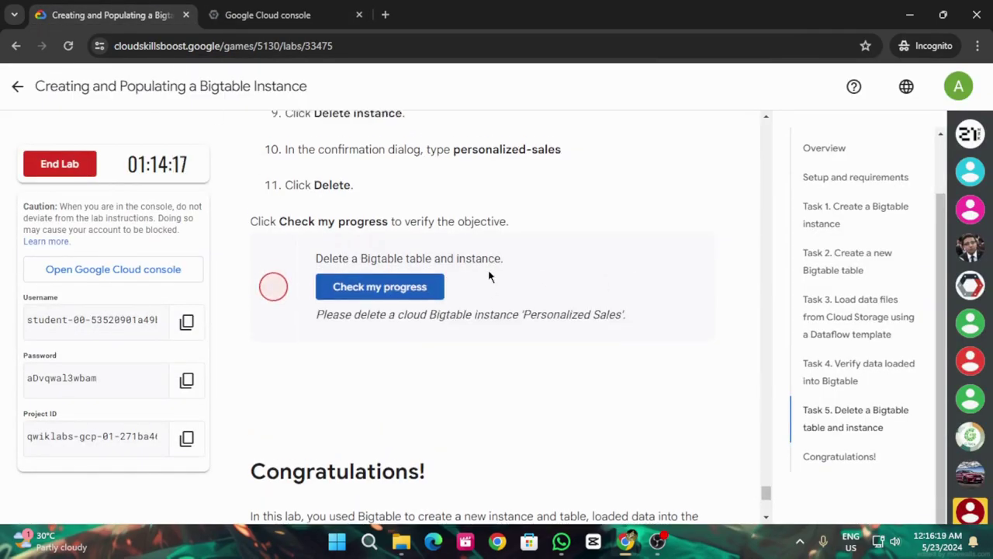
Step: Reread the Task 5 steps for deleting the table and instance, and rerun the progress check
scroll(489, 289, "up", 3)
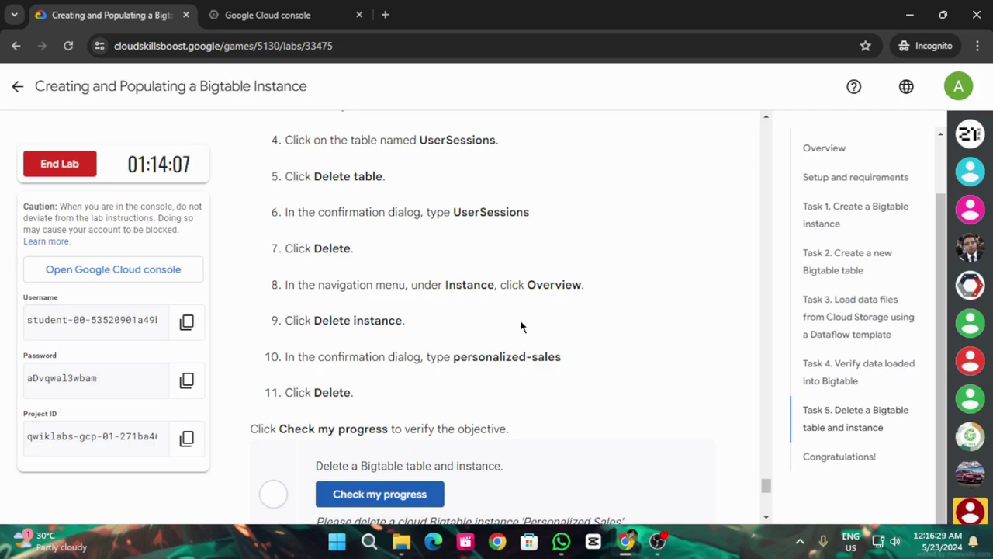
scroll(520, 326, "down", 2)
left_click(412, 349)
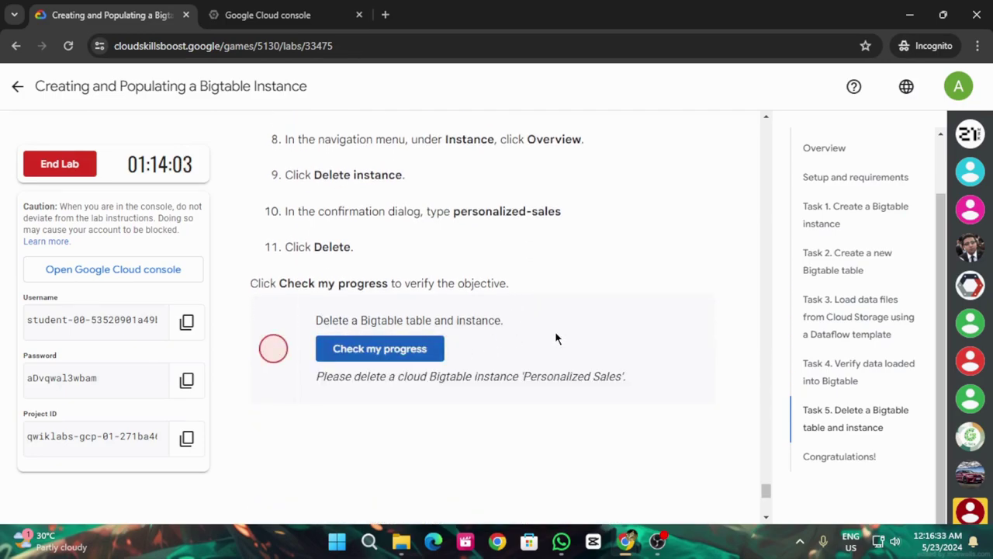
left_click(426, 349)
scroll(450, 354, "up", 3)
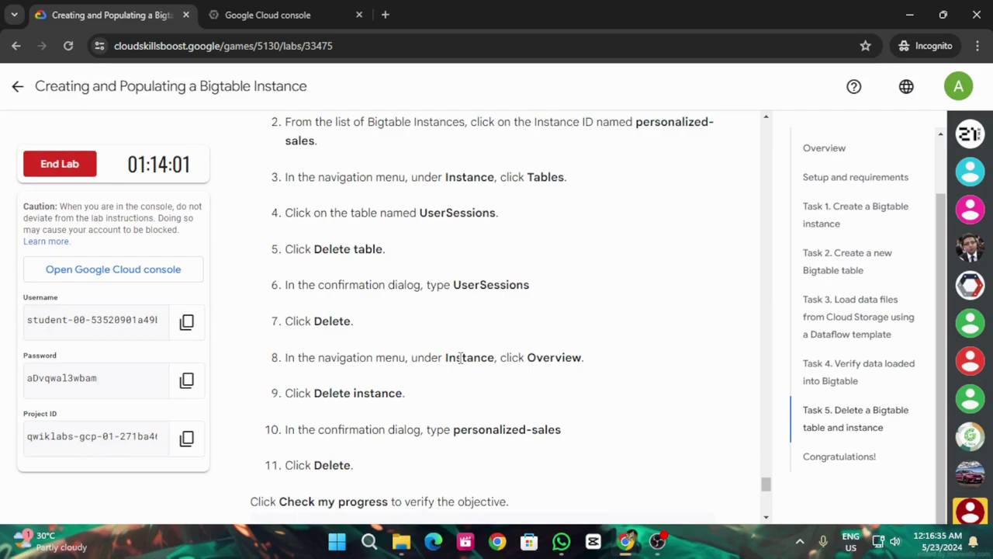
scroll(460, 357, "down", 3)
scroll(409, 316, "up", 3)
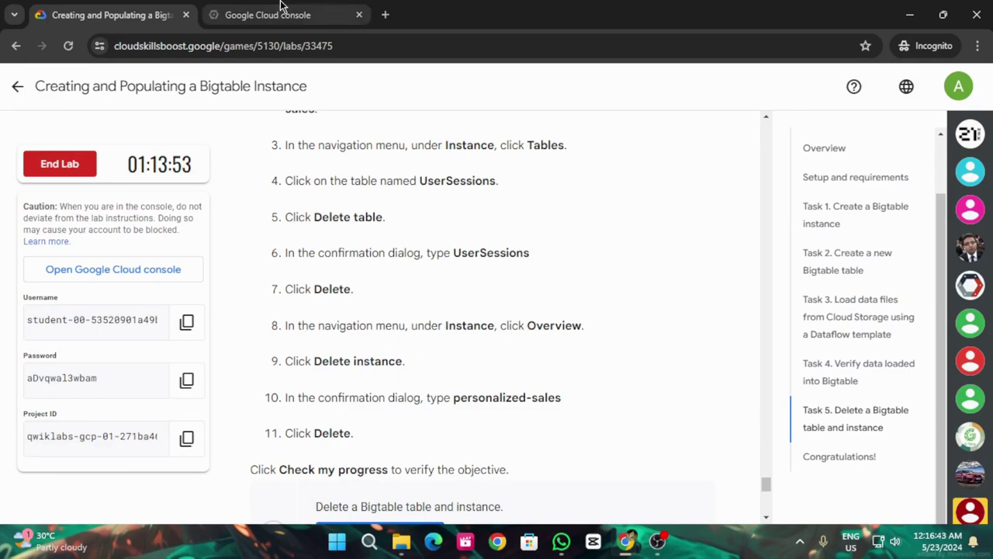
Step: Open the personalized-sales instance overview in the console and copy the confirmation text personalized-sales from the lab's step 10
left_click(268, 14)
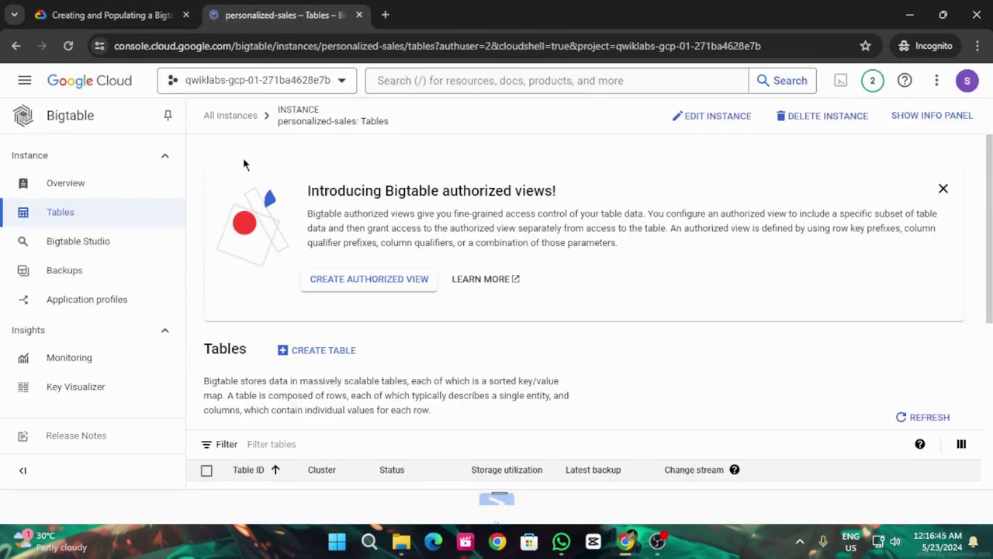
left_click(313, 123)
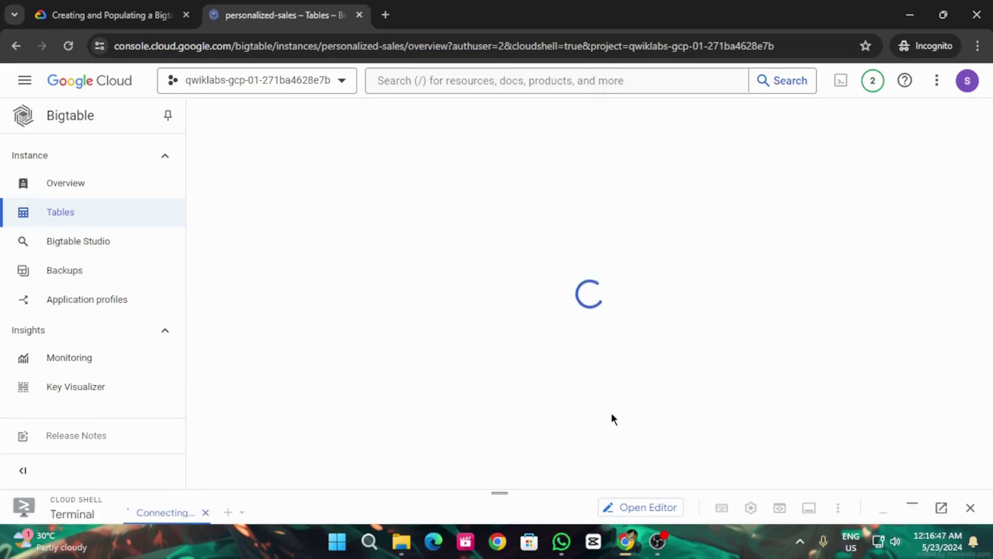
left_click(87, 6)
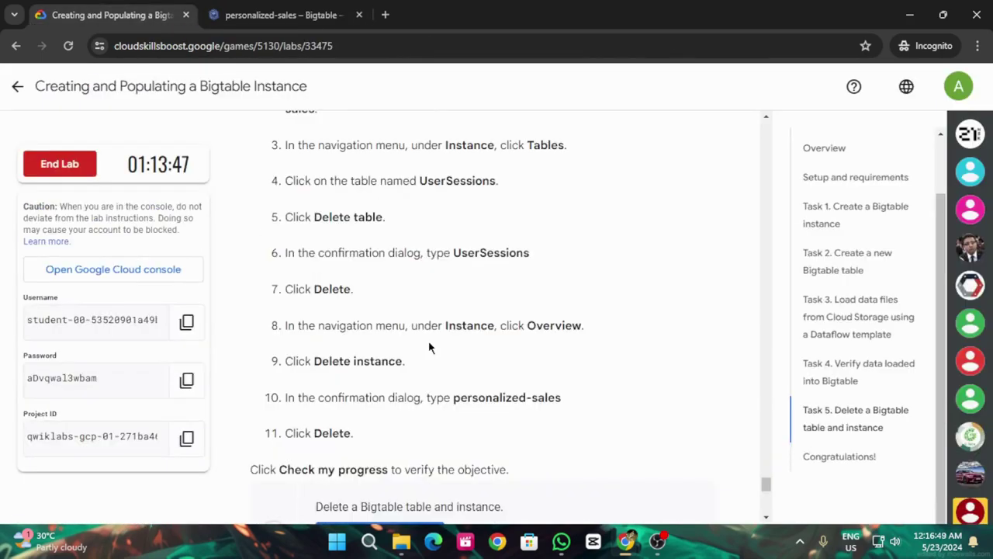
scroll(427, 349, "down", 2)
left_click_drag(454, 253, 564, 262)
key("ctrl+c")
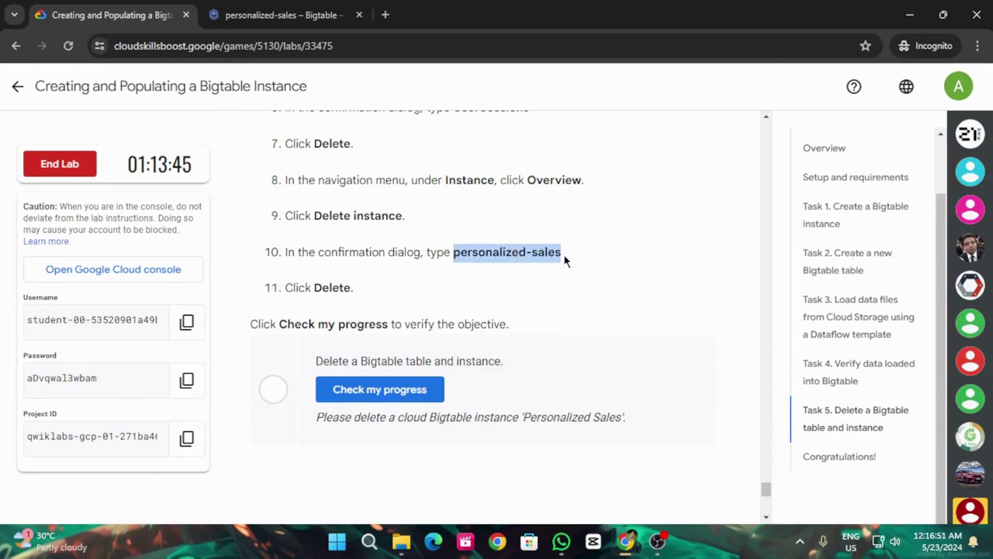
Step: Delete the personalized-sales Bigtable instance in the console, confirming with the instance ID personalized-sales, and dismiss the notification
left_click(284, 14)
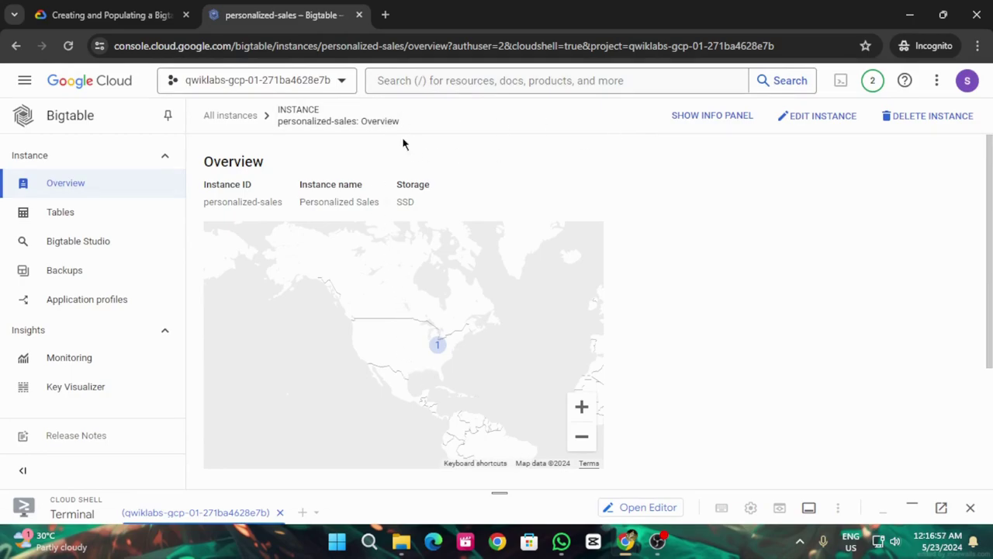
left_click(909, 118)
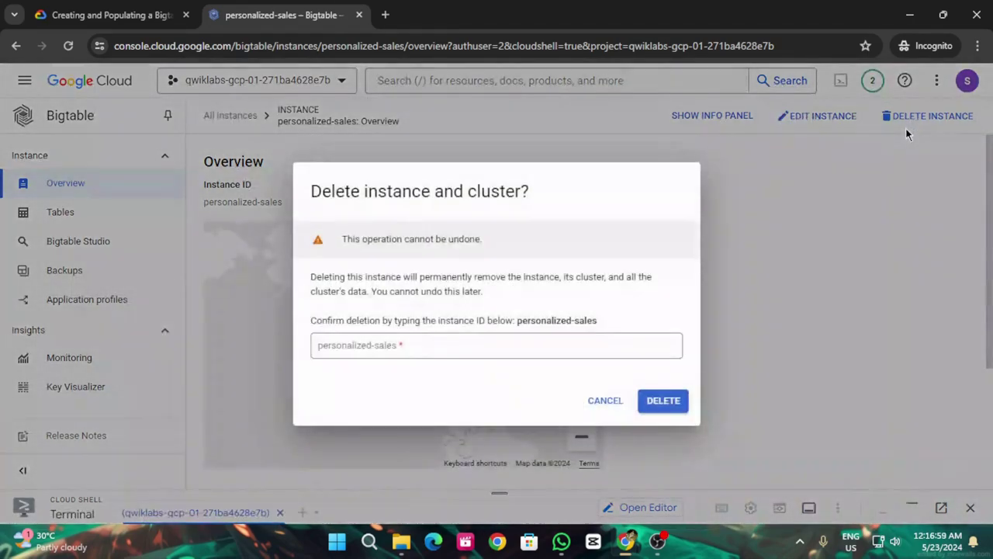
left_click(439, 342)
key("ctrl+v")
left_click(667, 408)
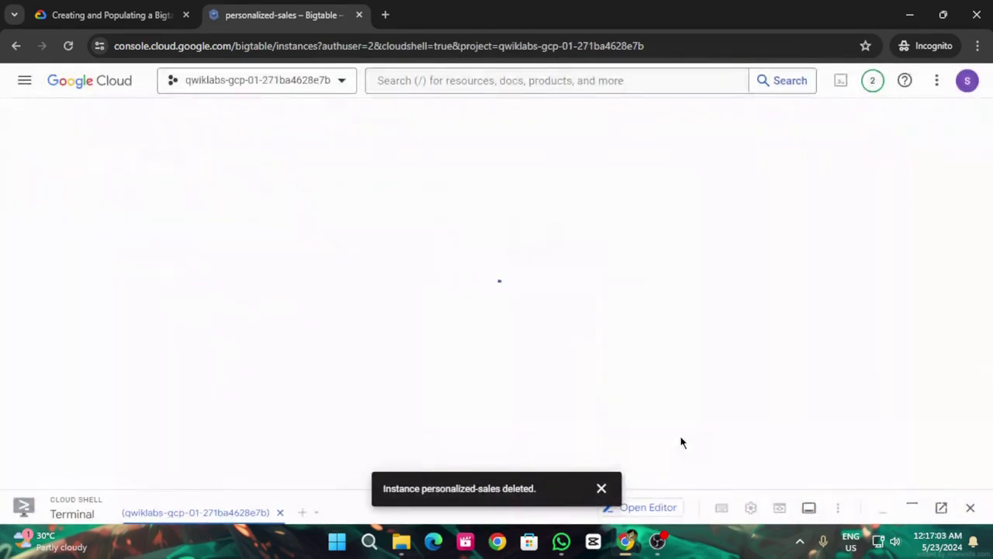
left_click(600, 487)
Step: Check the lab progress for deleting the Bigtable table and instance, reloading the console's instances page before rerunning the check
left_click(56, 22)
left_click(380, 389)
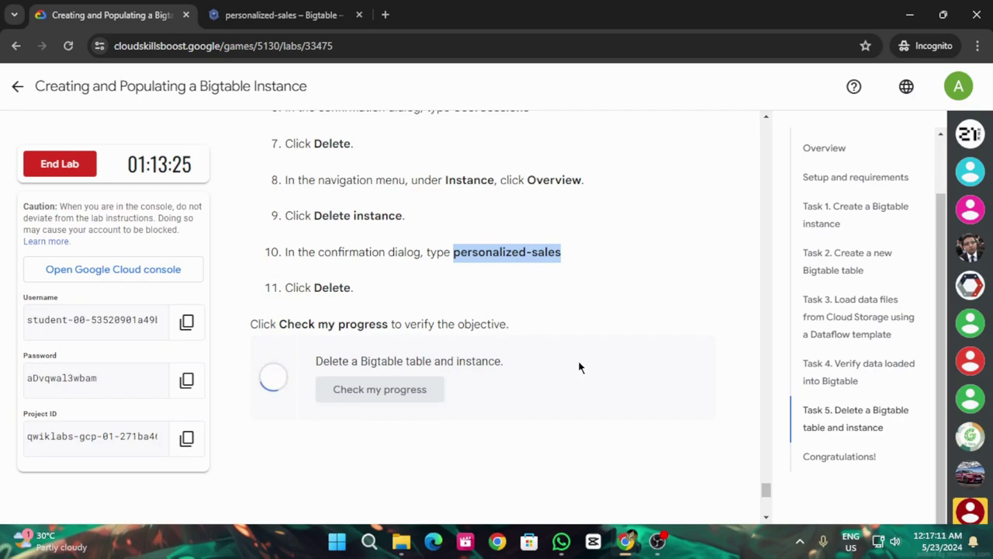
left_click(314, 9)
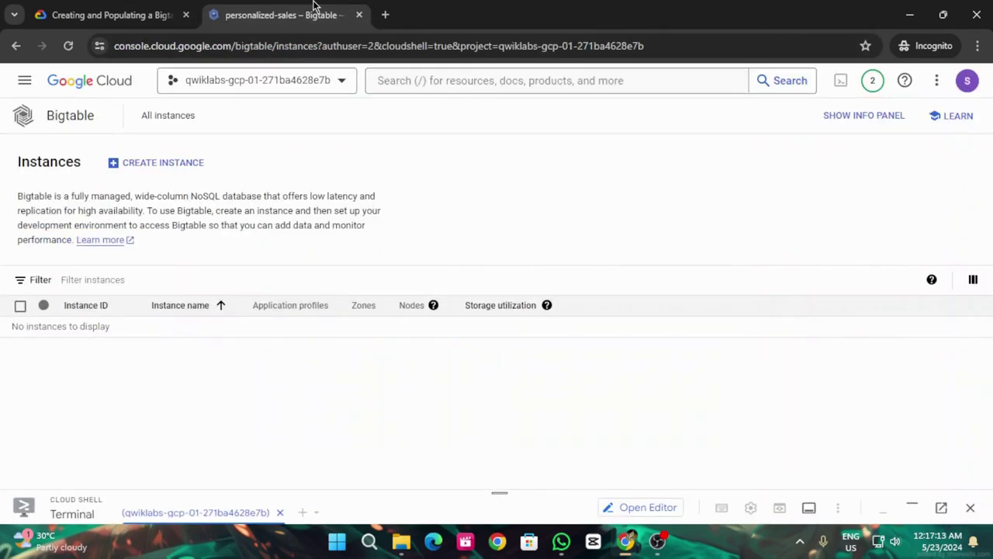
left_click(68, 46)
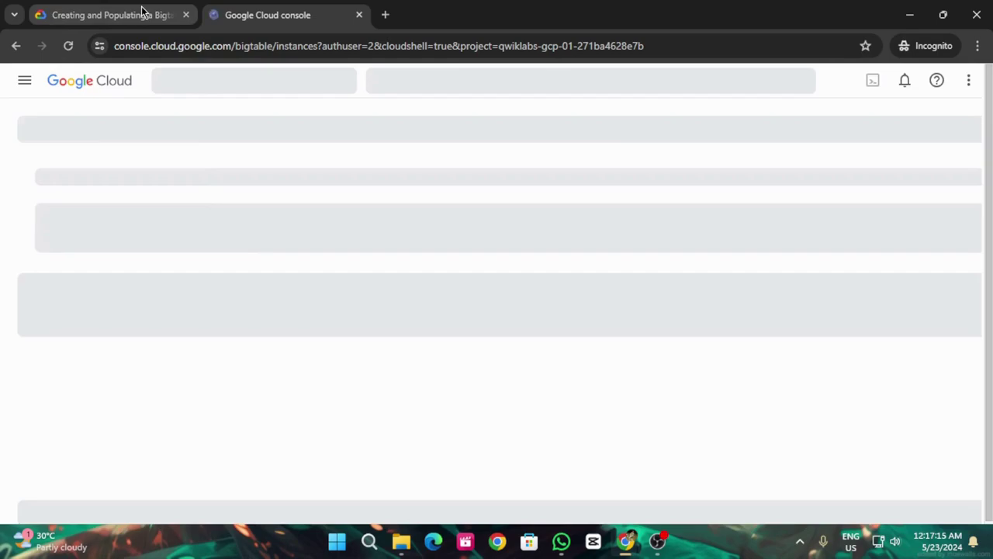
left_click(141, 12)
left_click(408, 387)
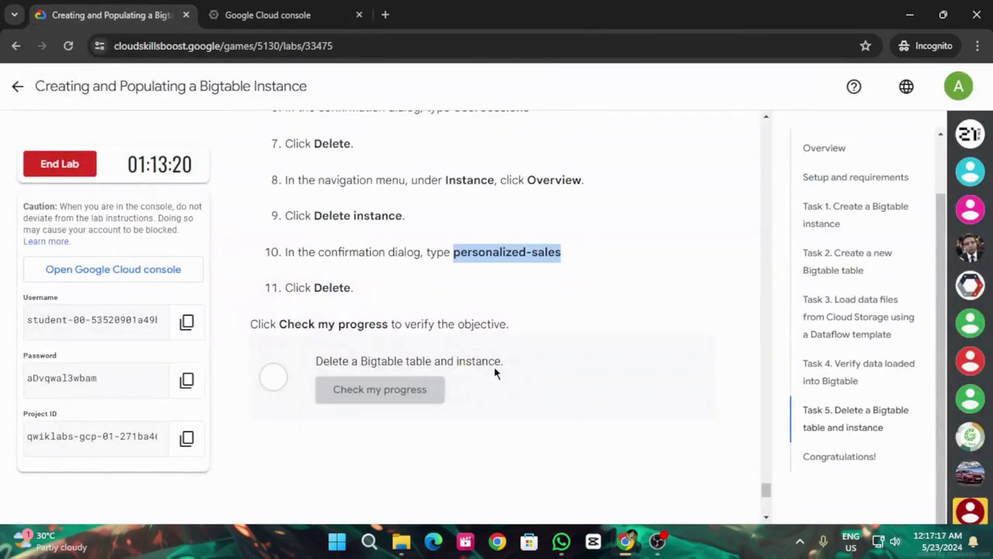
scroll(507, 370, "down", 2)
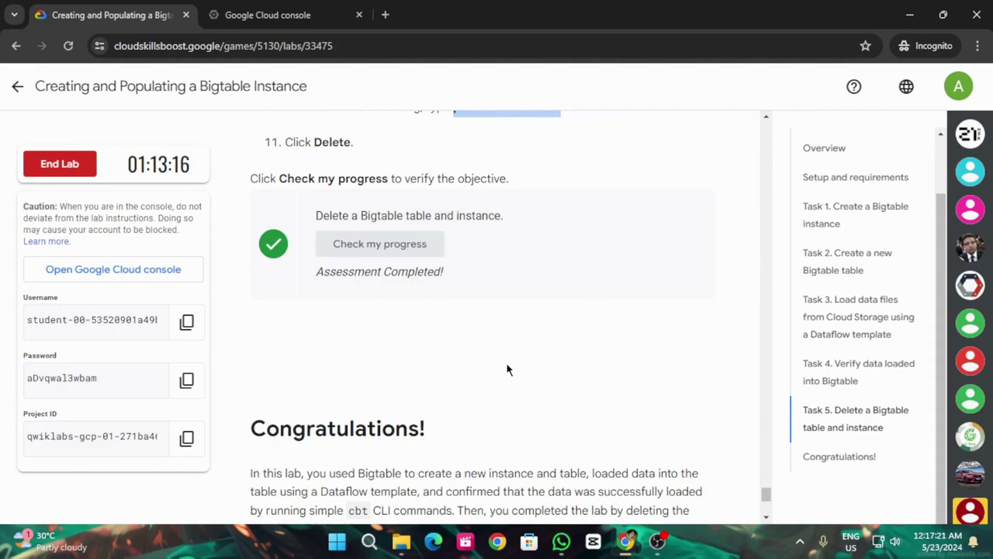
Step: Return to the start of Task 5 and request to end the lab
scroll(508, 370, "up", 6)
left_click(60, 164)
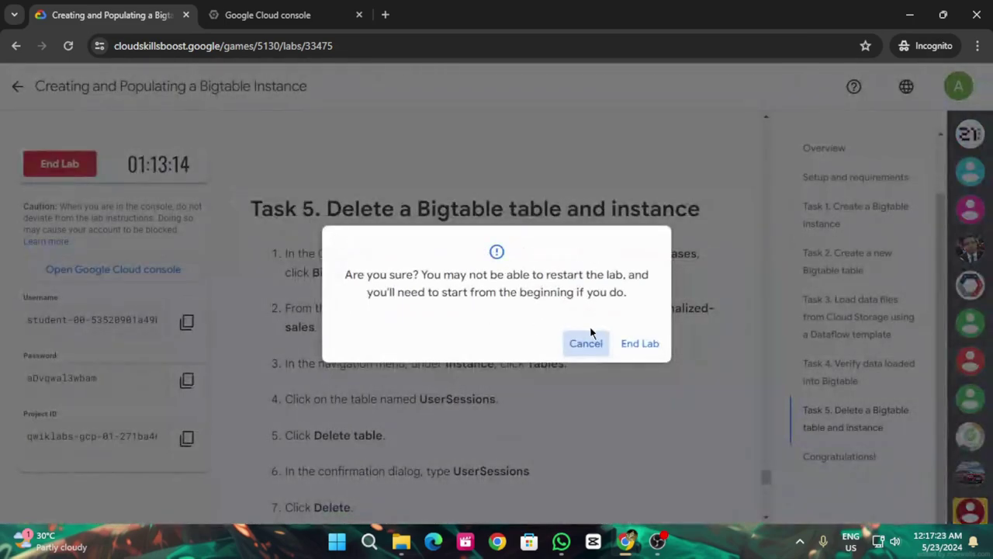